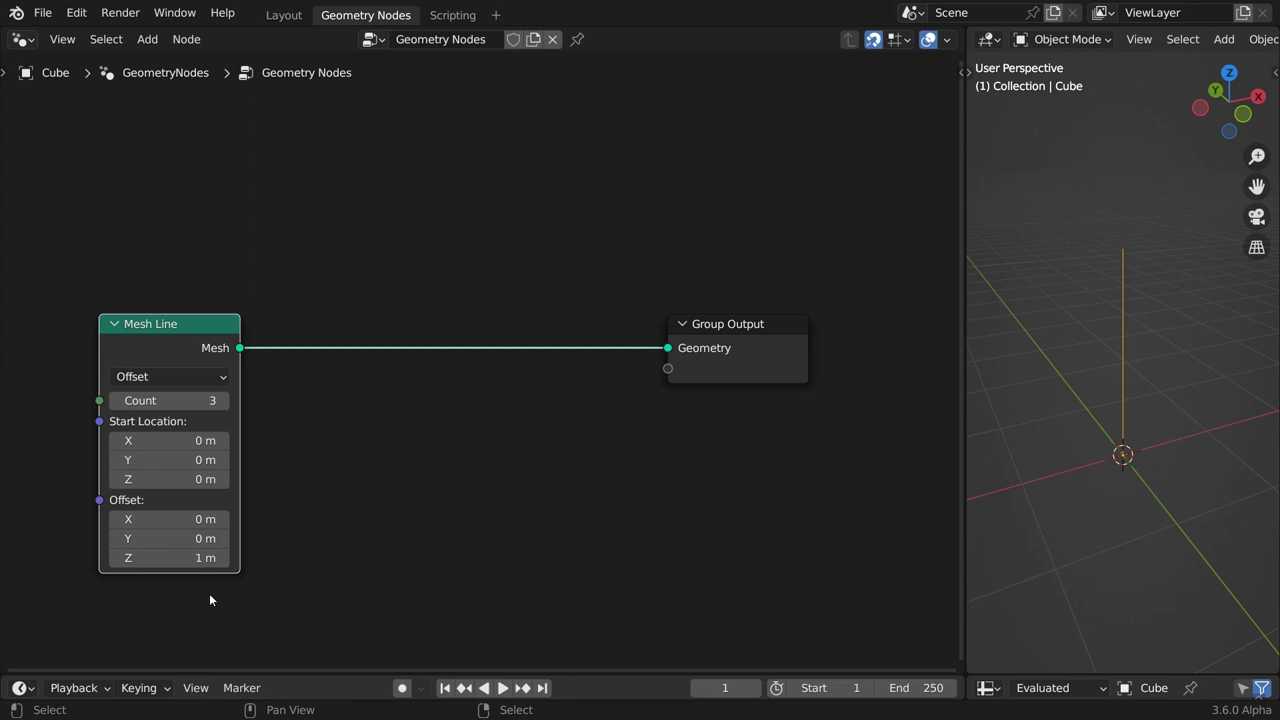
- Instance a Mesh Circle on each Mesh Line point with an Instance on Points node
{"action": "left_click_drag", "start_coordinate": [240, 348], "coordinate": [495, 338]}
{"action": "type", "text": "instance"}
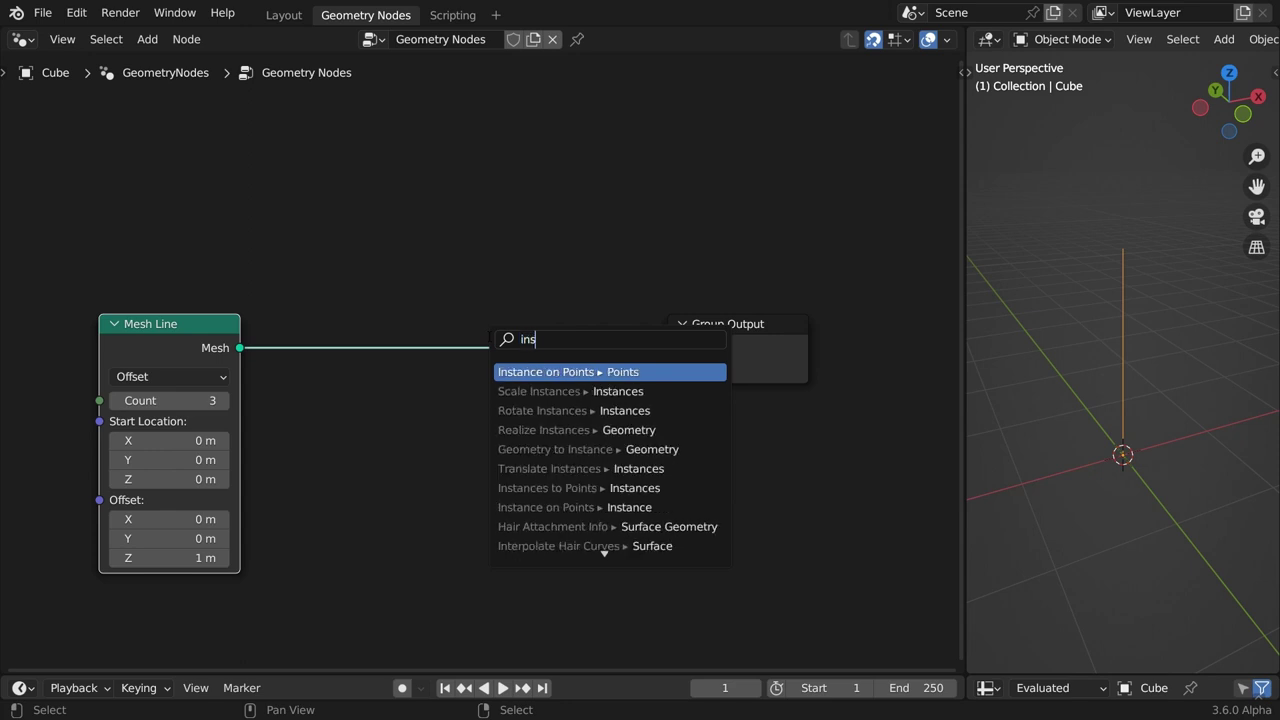
{"action": "key", "text": "Return"}
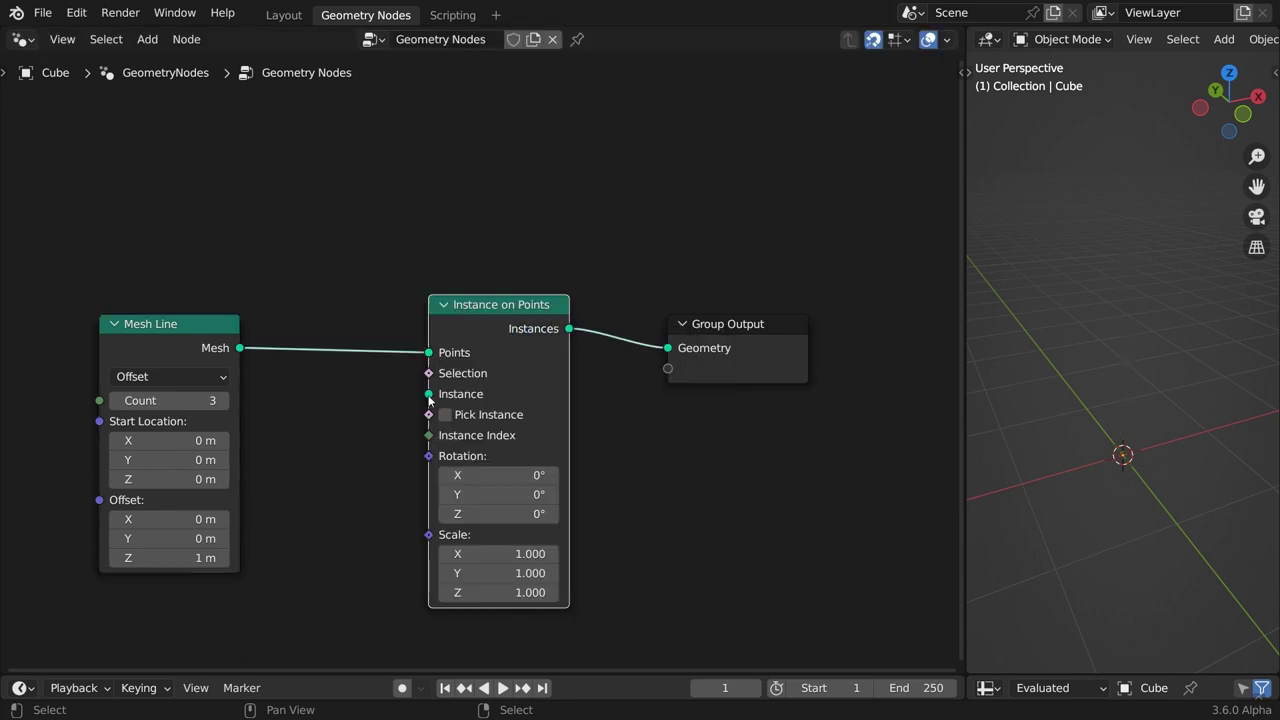
{"action": "left_click_drag", "start_coordinate": [428, 394], "coordinate": [250, 432]}
{"action": "type", "text": "circle"}
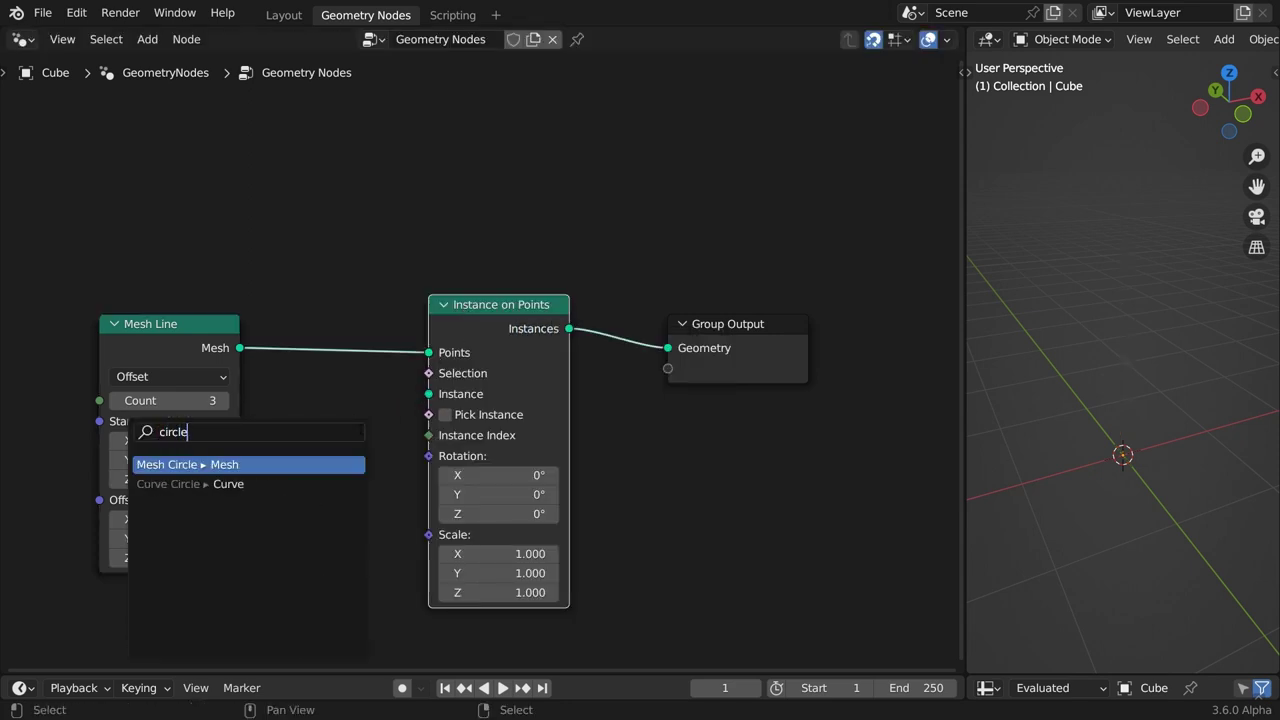
{"action": "key", "text": "Return"}
{"action": "left_click", "coordinate": [400, 414]}
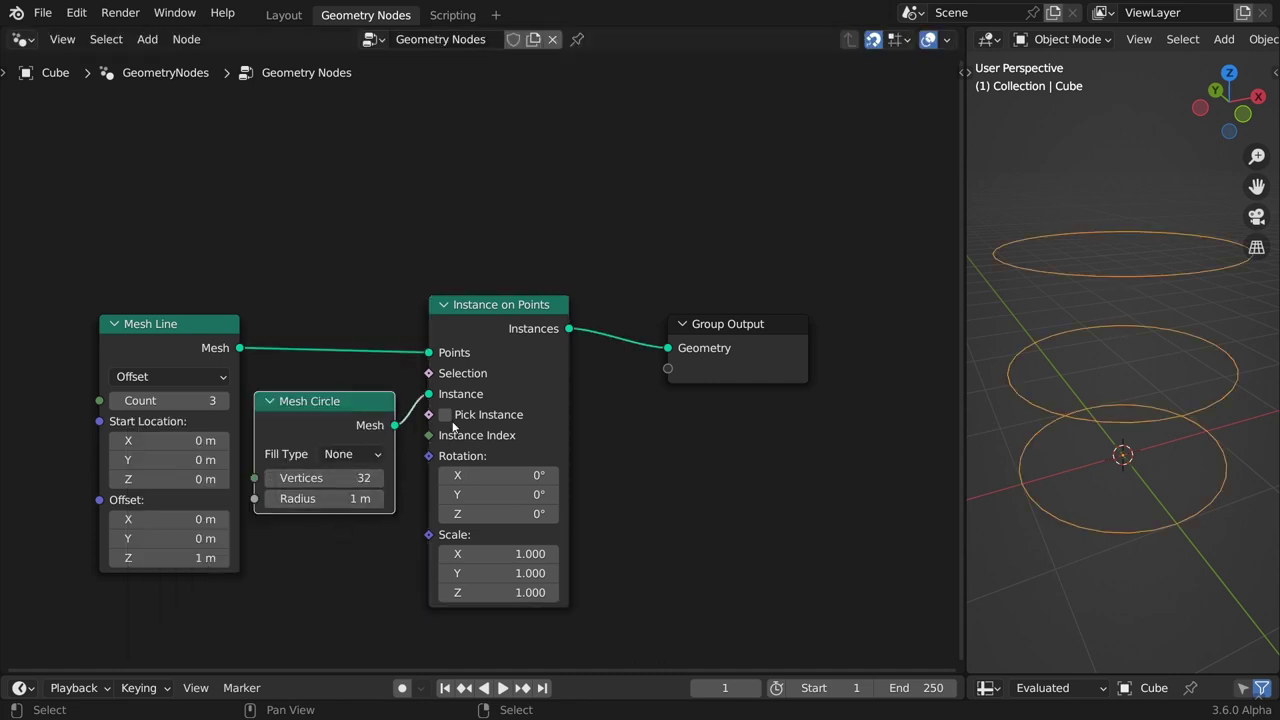
- Add Realize Instances between Instance on Points and Group Output
{"action": "left_click_drag", "start_coordinate": [568, 329], "coordinate": [590, 318]}
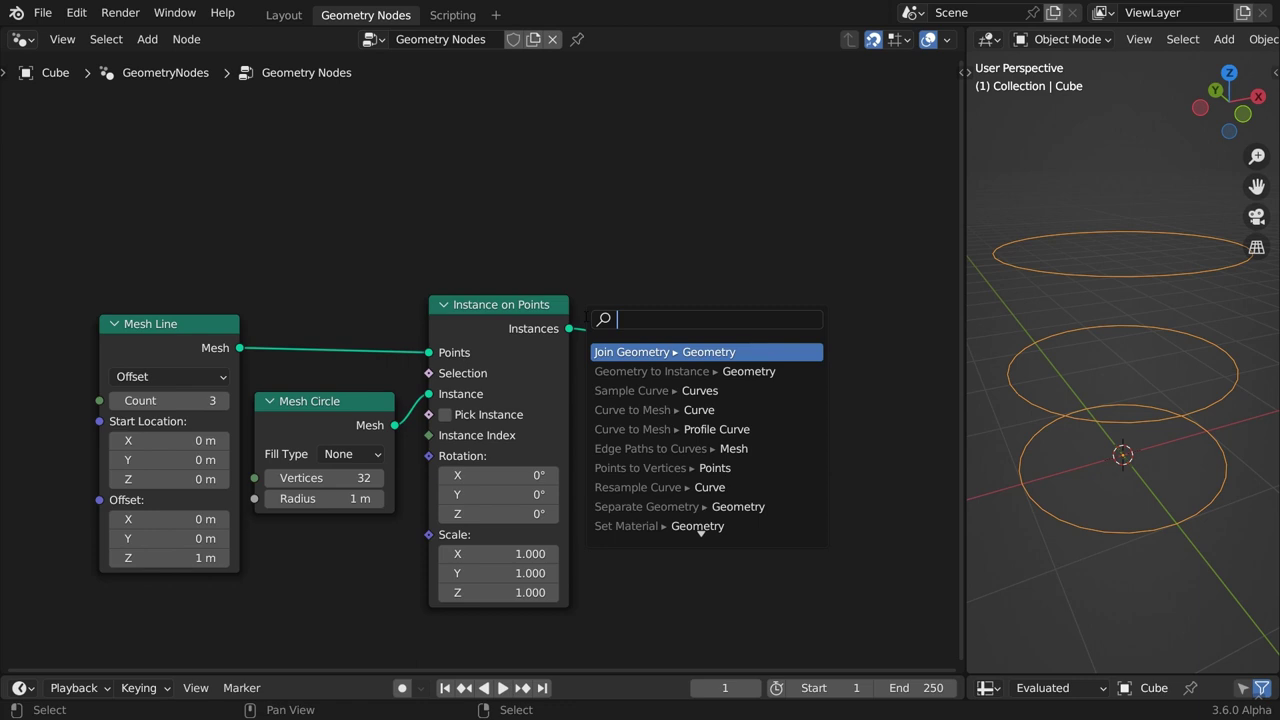
{"action": "type", "text": "realize"}
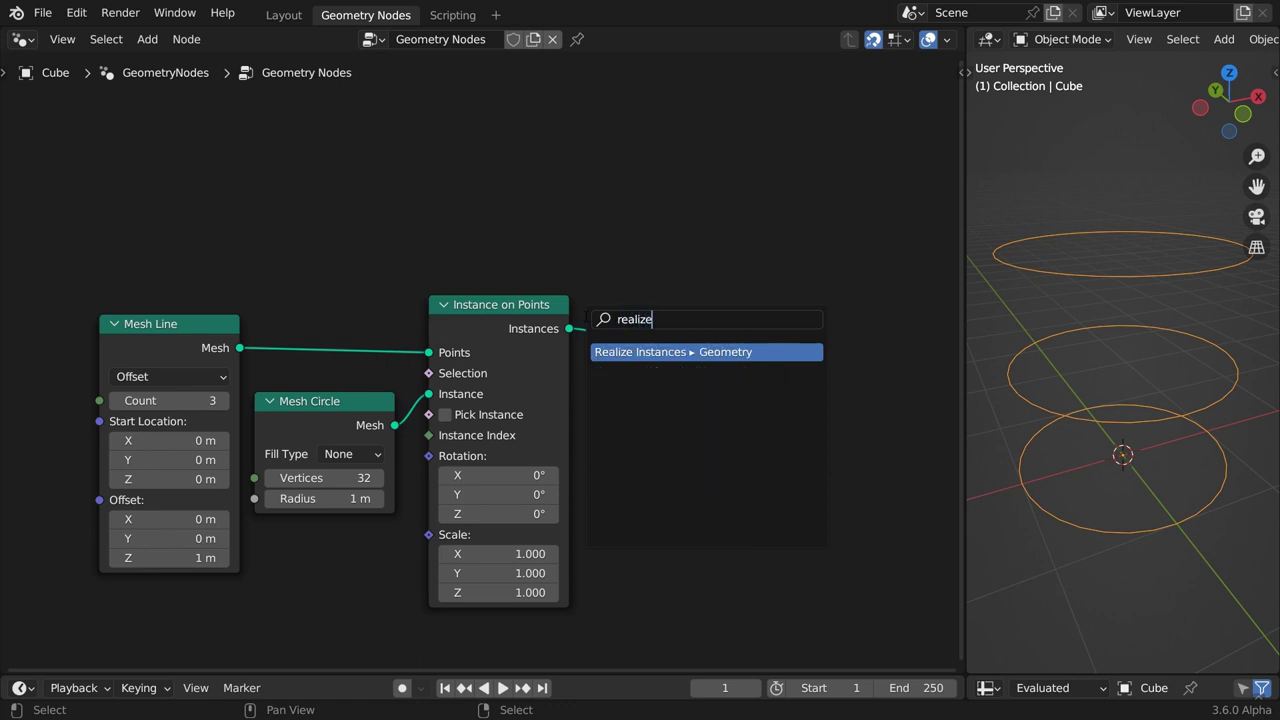
{"action": "key", "text": "Return"}
{"action": "left_click", "coordinate": [623, 308]}
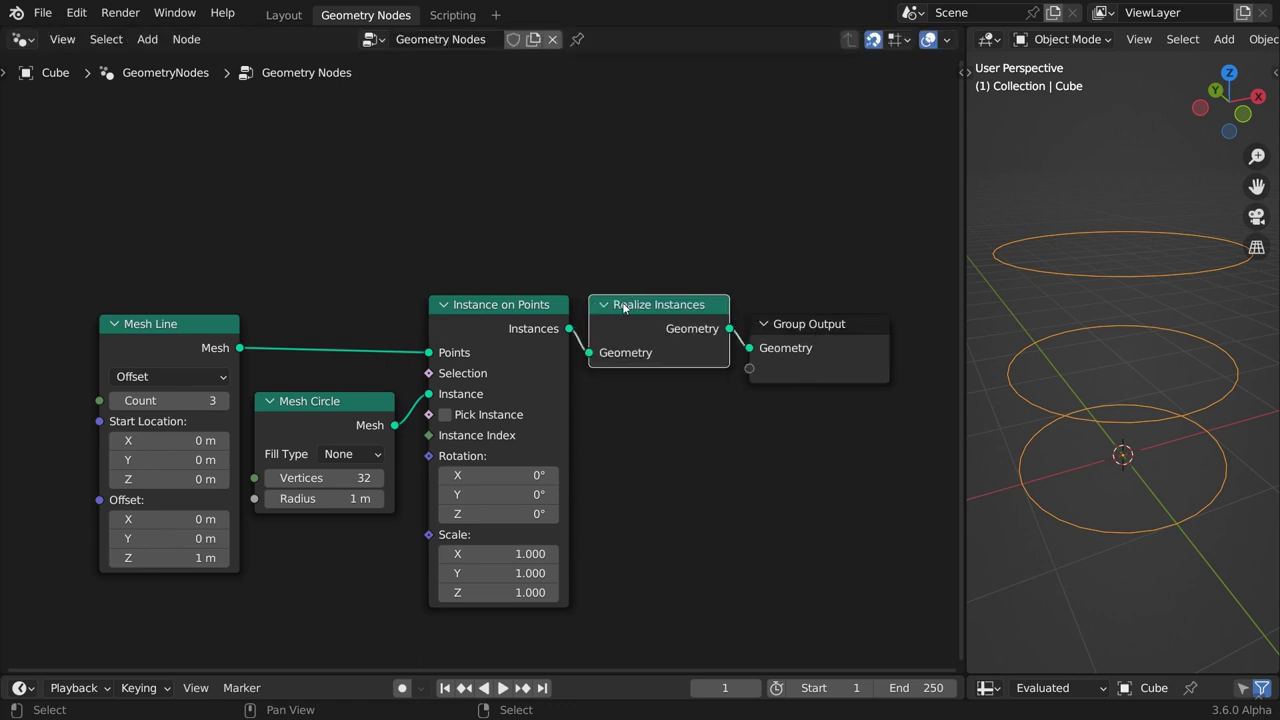
- Make room in the node graph and add a Scale Elements node after Realize Instances
{"action": "mouse_move", "coordinate": [1128, 390]}
{"action": "middle_mouse_down"}
{"action": "mouse_move", "coordinate": [1200, 434]}
{"action": "mouse_move", "coordinate": [1141, 460]}
{"action": "mouse_move", "coordinate": [1106, 446]}
{"action": "mouse_move", "coordinate": [1116, 464]}
{"action": "mouse_move", "coordinate": [1126, 377]}
{"action": "middle_mouse_up"}
{"action": "key", "text": "KP_7"}
{"action": "middle_click_drag", "start_coordinate": [780, 491], "coordinate": [437, 483]}
{"action": "left_click_drag", "start_coordinate": [431, 313], "coordinate": [788, 293]}
{"action": "left_click_drag", "start_coordinate": [383, 319], "coordinate": [437, 313]}
{"action": "type", "text": "scale"}
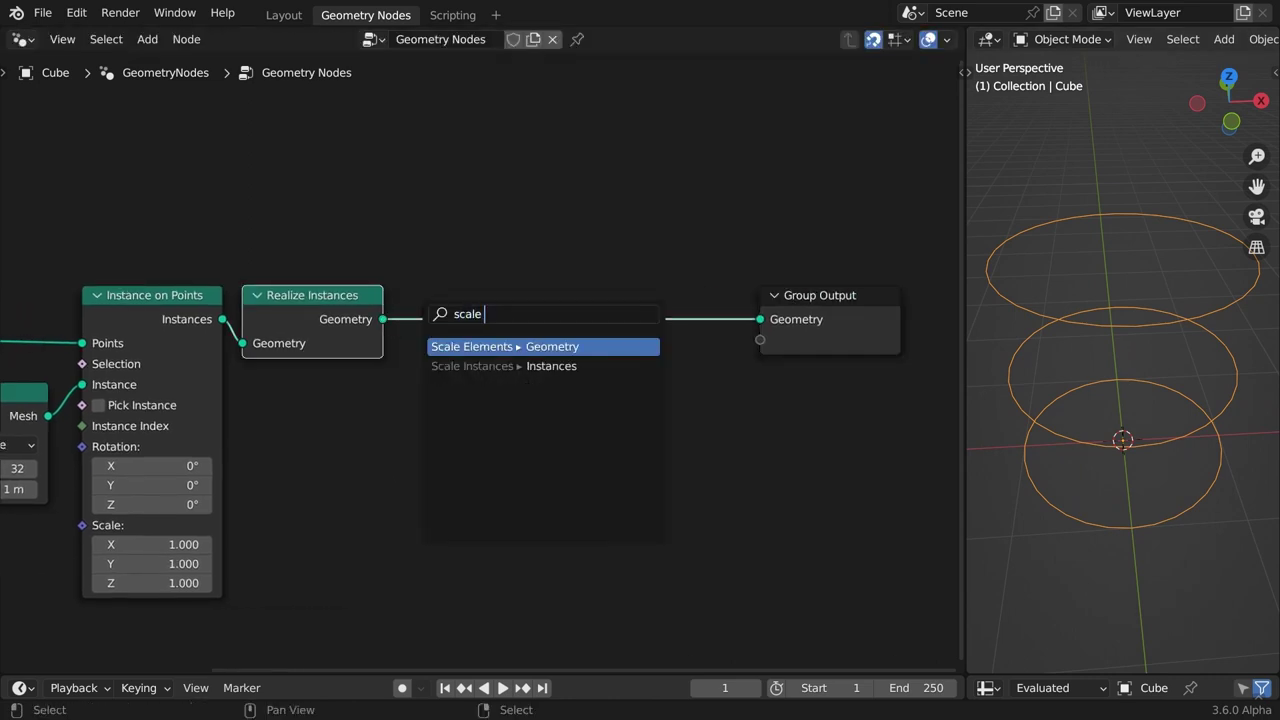
{"action": "type", "text": " ele"}
{"action": "key", "text": "Return"}
{"action": "left_click", "coordinate": [464, 335]}
- Set Scale Elements to the Edge domain with Scale 0, collapsing the circles
{"action": "left_click", "coordinate": [467, 348]}
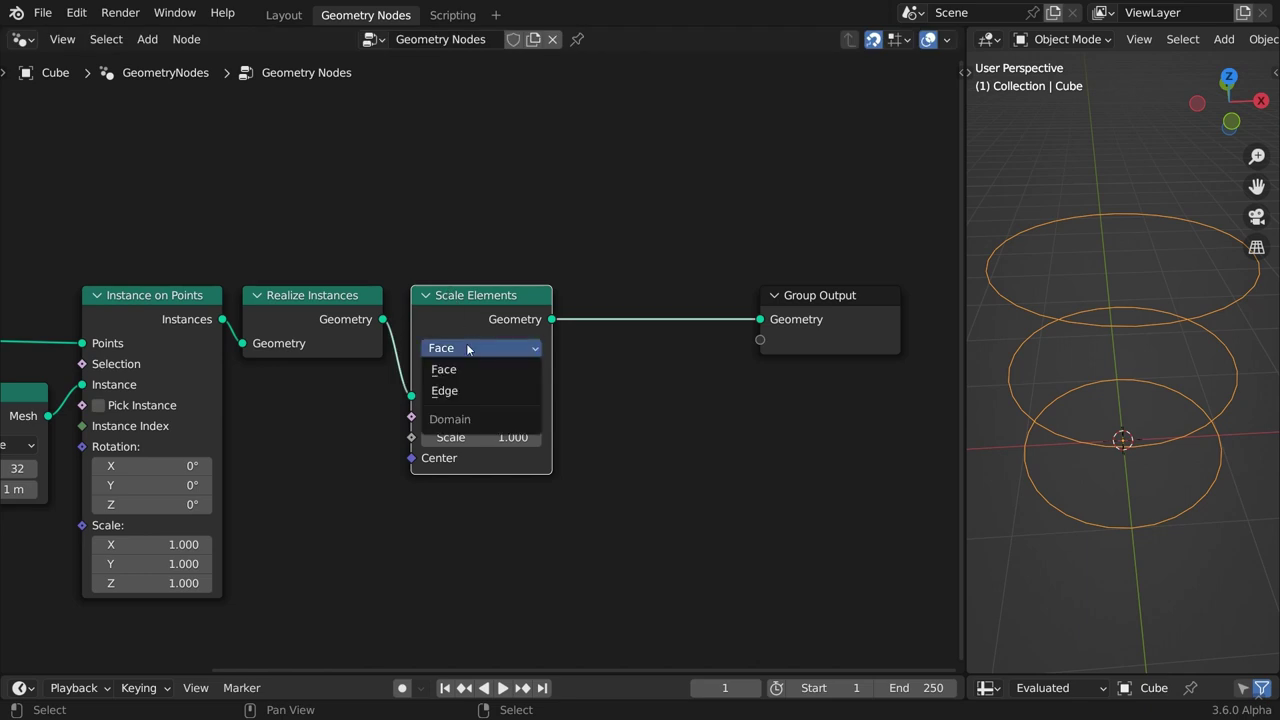
{"action": "left_click", "coordinate": [468, 391]}
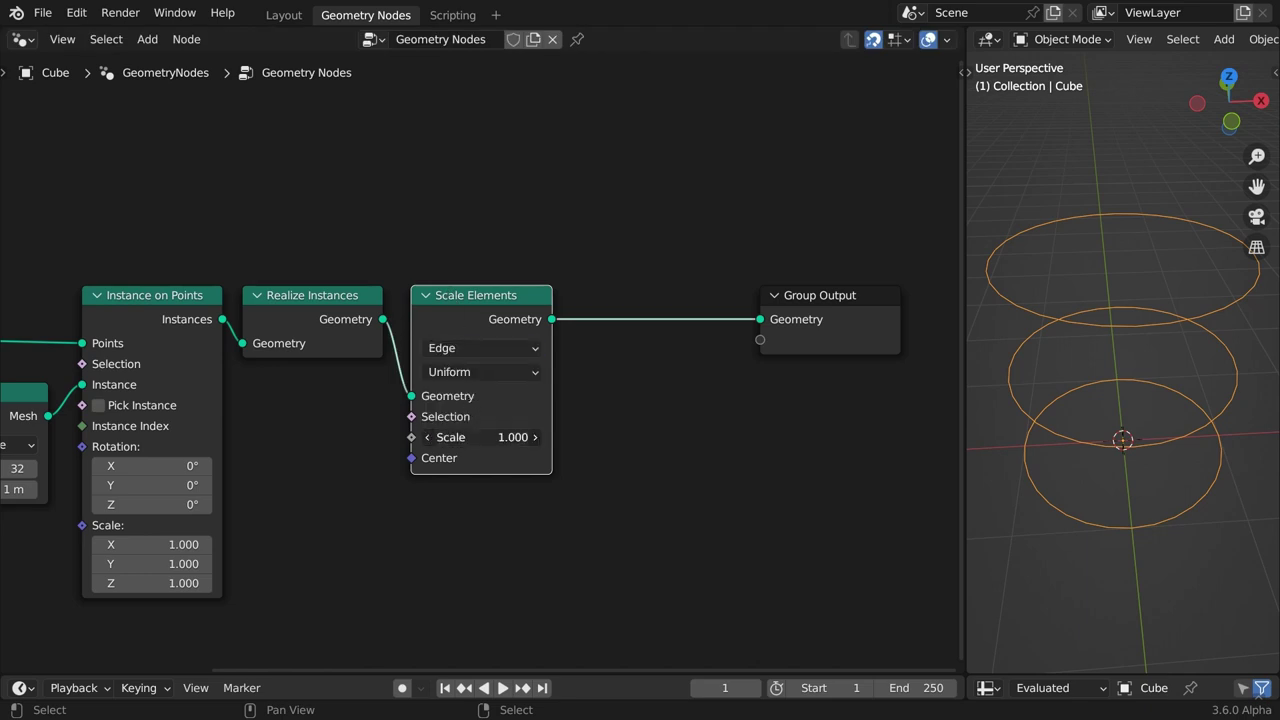
{"action": "left_click_drag", "start_coordinate": [480, 437], "coordinate": [440, 437]}
{"action": "left_click", "coordinate": [508, 441]}
{"action": "type", "text": "0"}
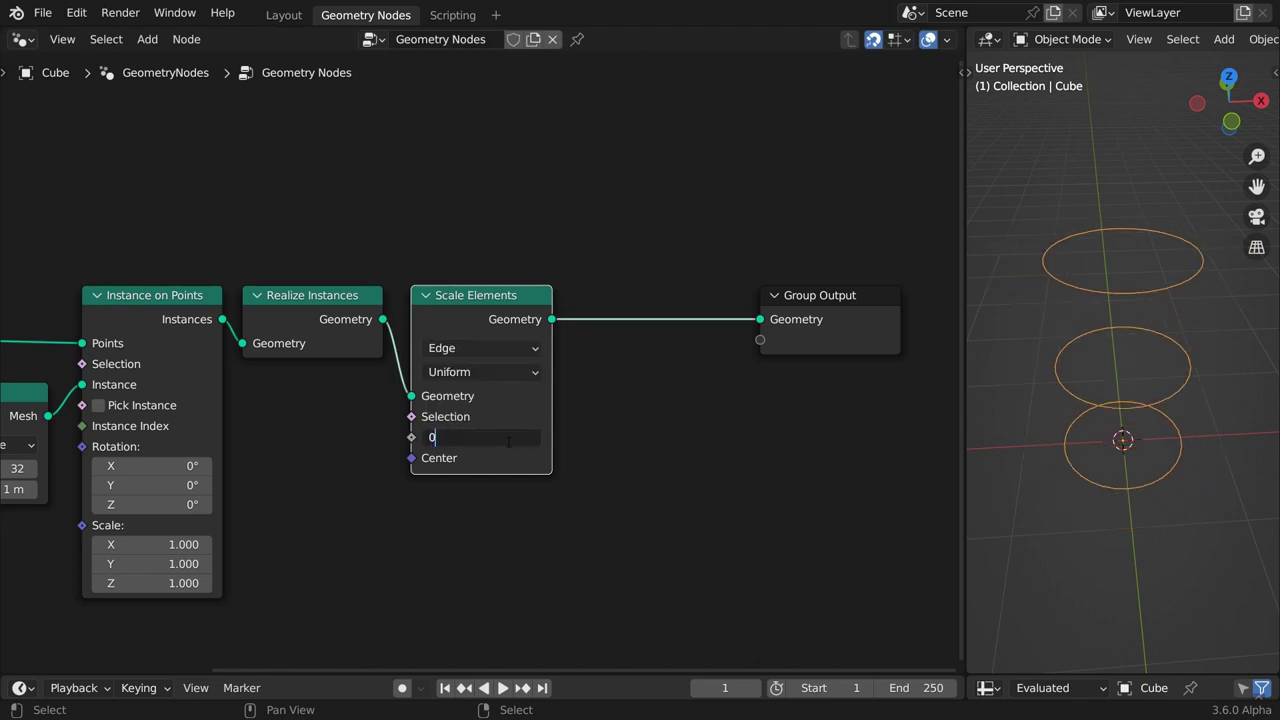
{"action": "key", "text": "Return"}
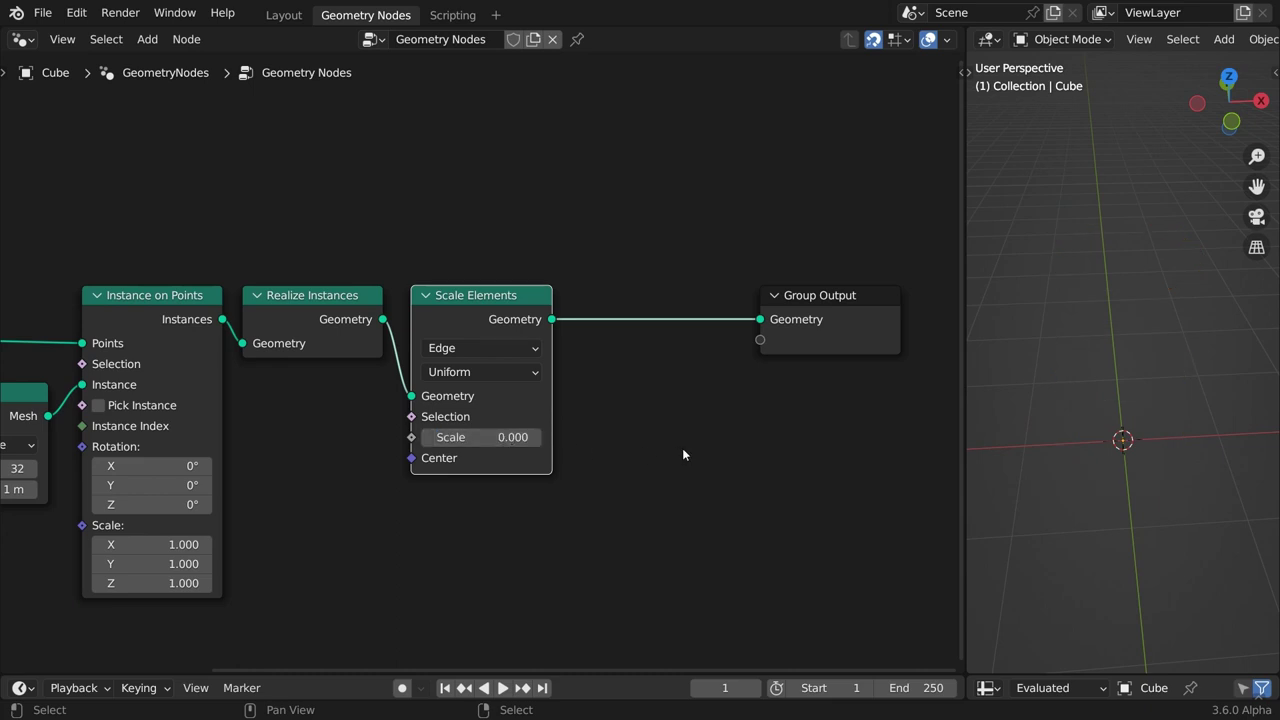
- Add a Mesh to Points node after Scale Elements, turning the collapsed circles into points
{"action": "left_click_drag", "start_coordinate": [552, 319], "coordinate": [730, 316]}
{"action": "type", "text": "to"}
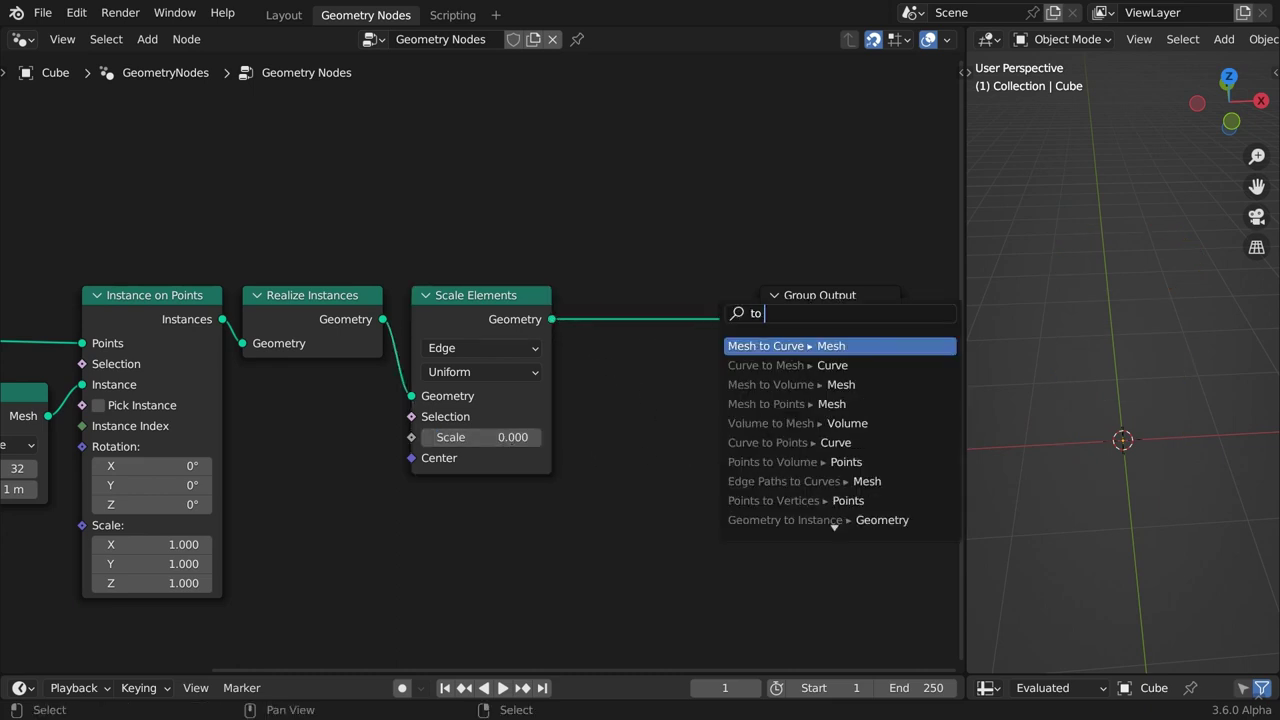
{"action": "type", "text": " point"}
{"action": "key", "text": "Return"}
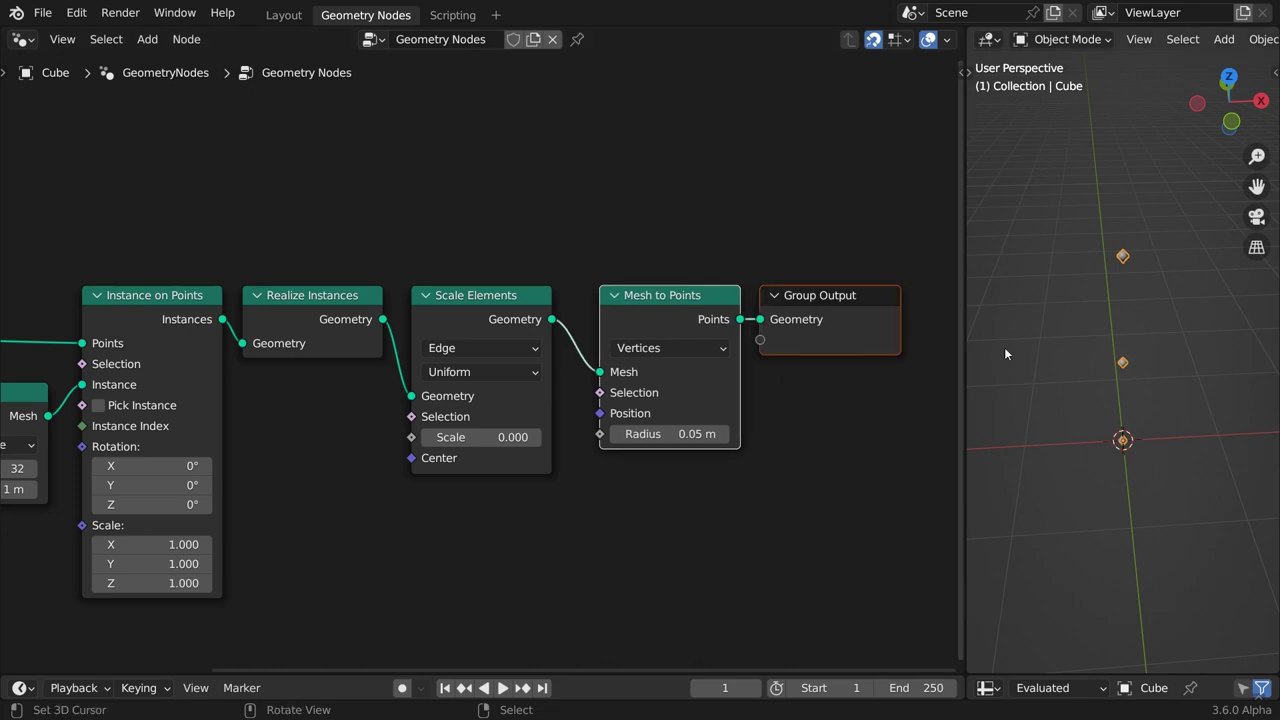
{"action": "middle_click_drag", "start_coordinate": [1004, 347], "coordinate": [1104, 367]}
{"action": "key", "text": "KP_7"}
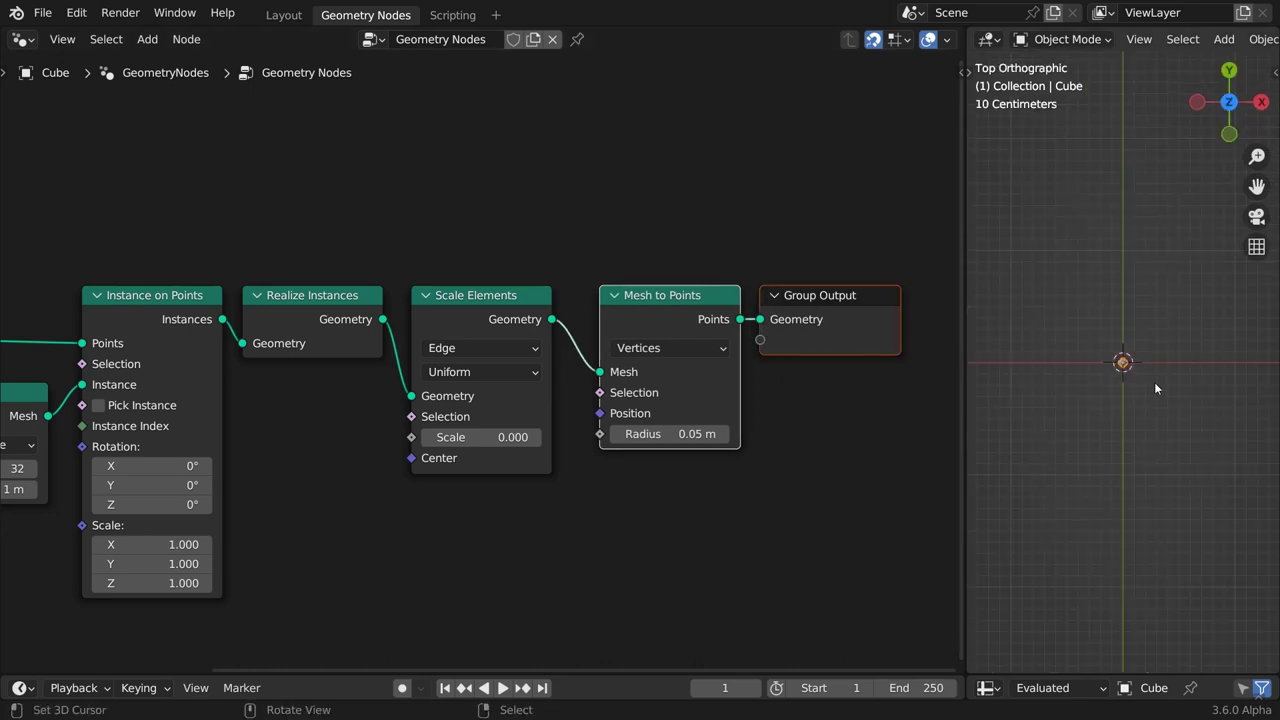
{"action": "middle_click_drag", "start_coordinate": [1077, 410], "coordinate": [1104, 321]}
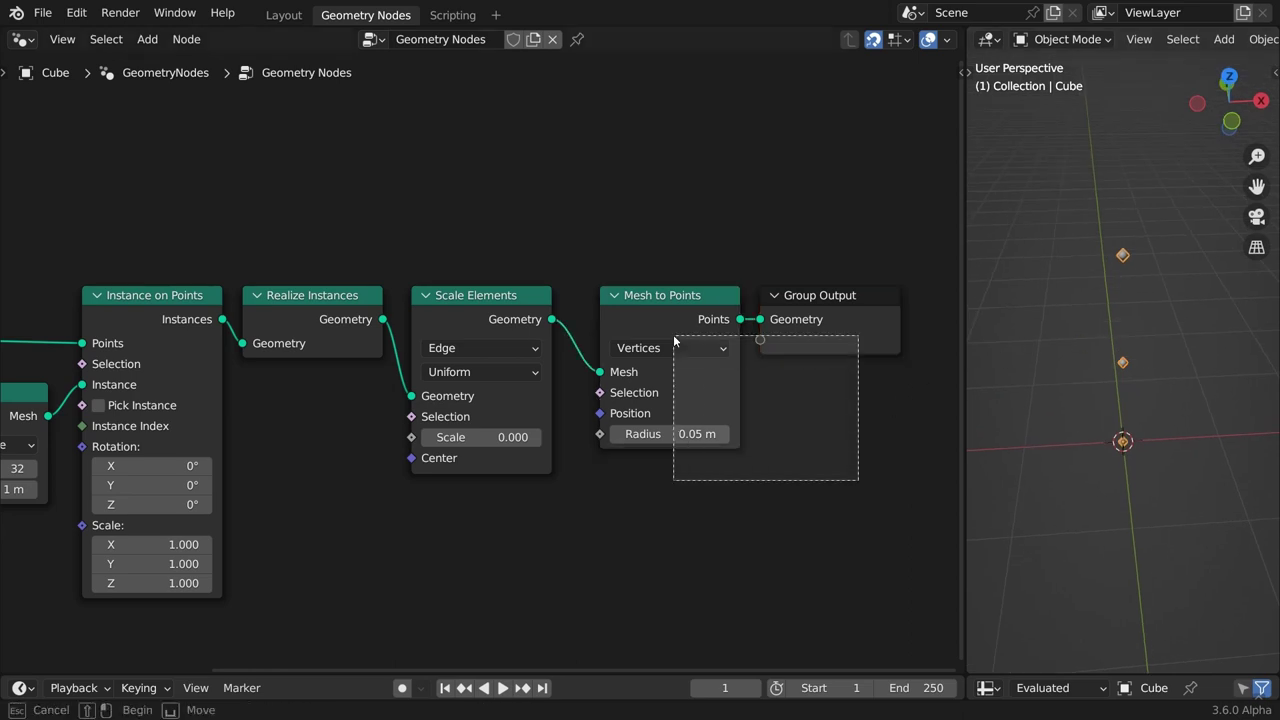
{"action": "left_click", "coordinate": [652, 301]}
{"action": "left_click_drag", "start_coordinate": [652, 301], "coordinate": [842, 300]}
{"action": "left_click_drag", "start_coordinate": [551, 319], "coordinate": [590, 312]}
- Insert a Set Position node between Scale Elements and Mesh to Points
{"action": "type", "text": "set po"}
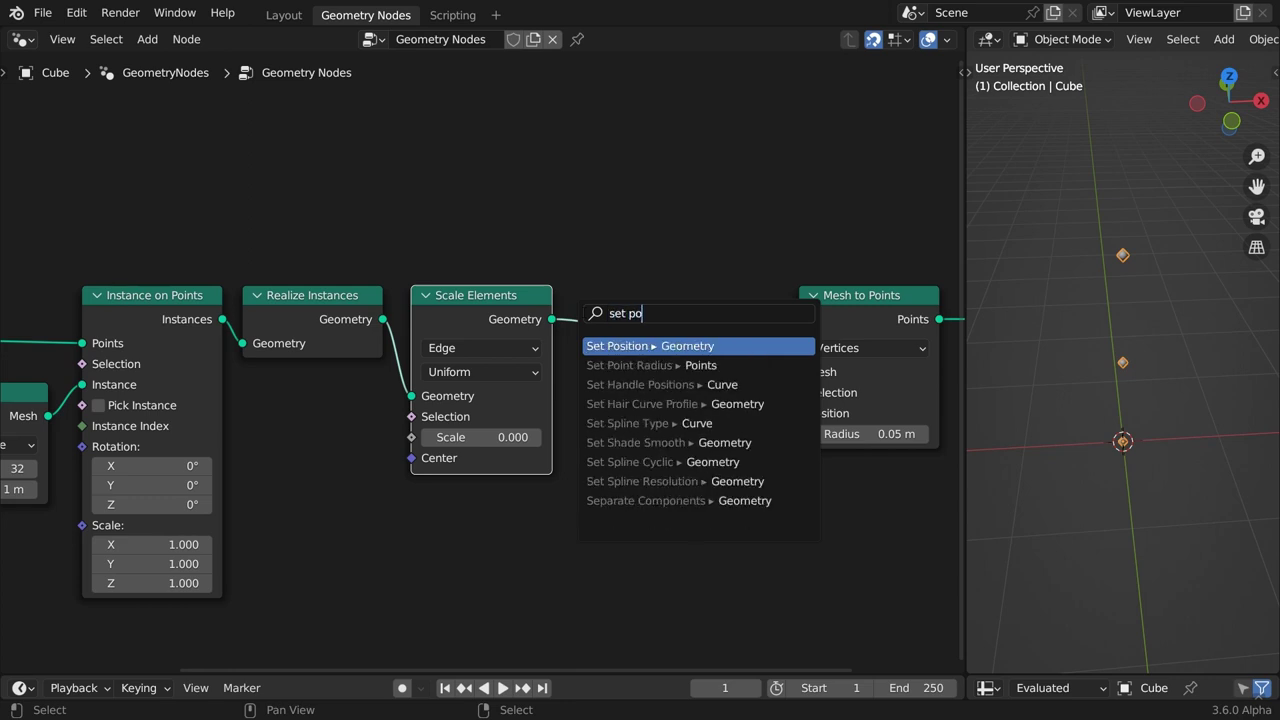
{"action": "key", "text": "Return"}
{"action": "left_click", "coordinate": [658, 295]}
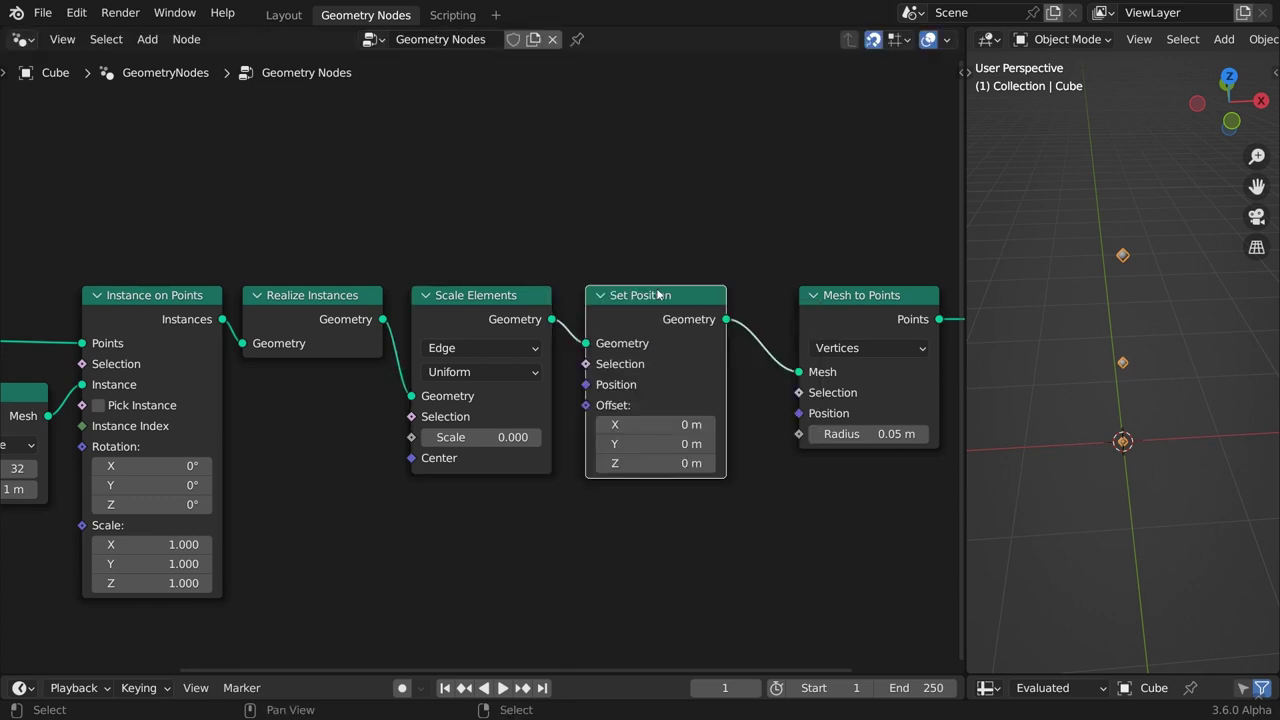
{"action": "middle_click_drag", "start_coordinate": [450, 597], "coordinate": [660, 386]}
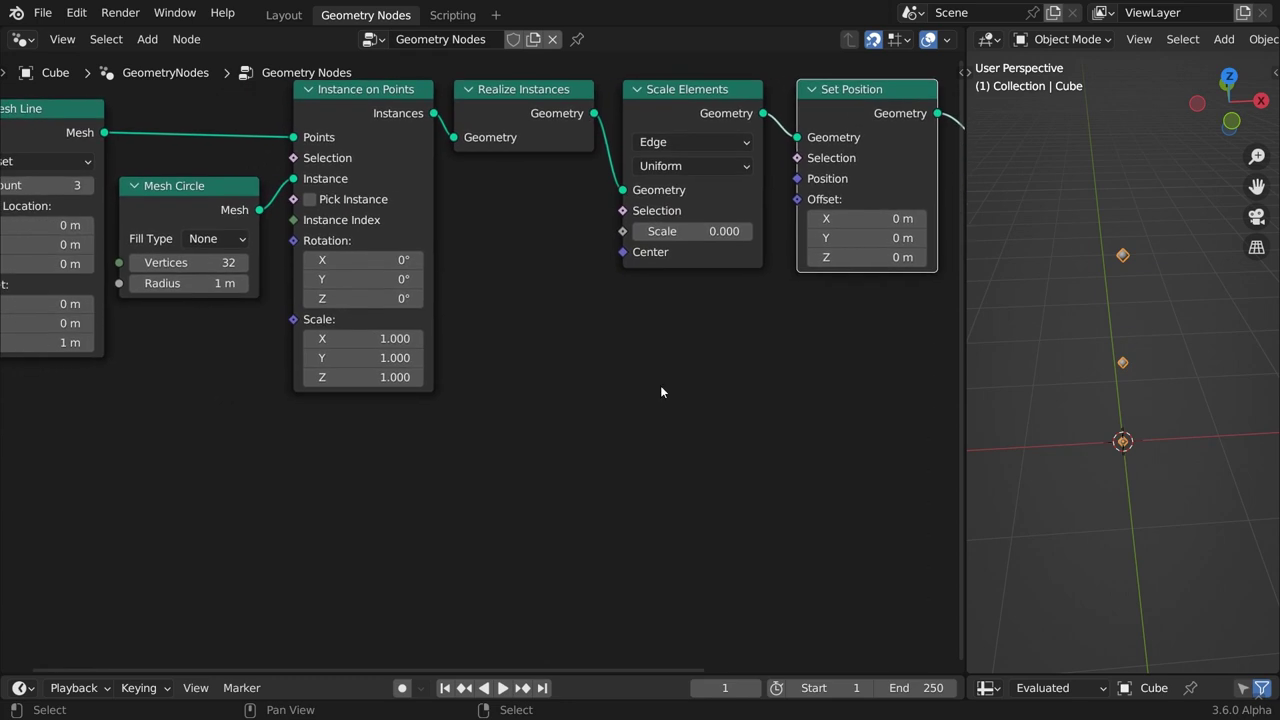
- Add a Mesh Island node and divide its Island Index by Island Count
{"action": "key", "text": "F3"}
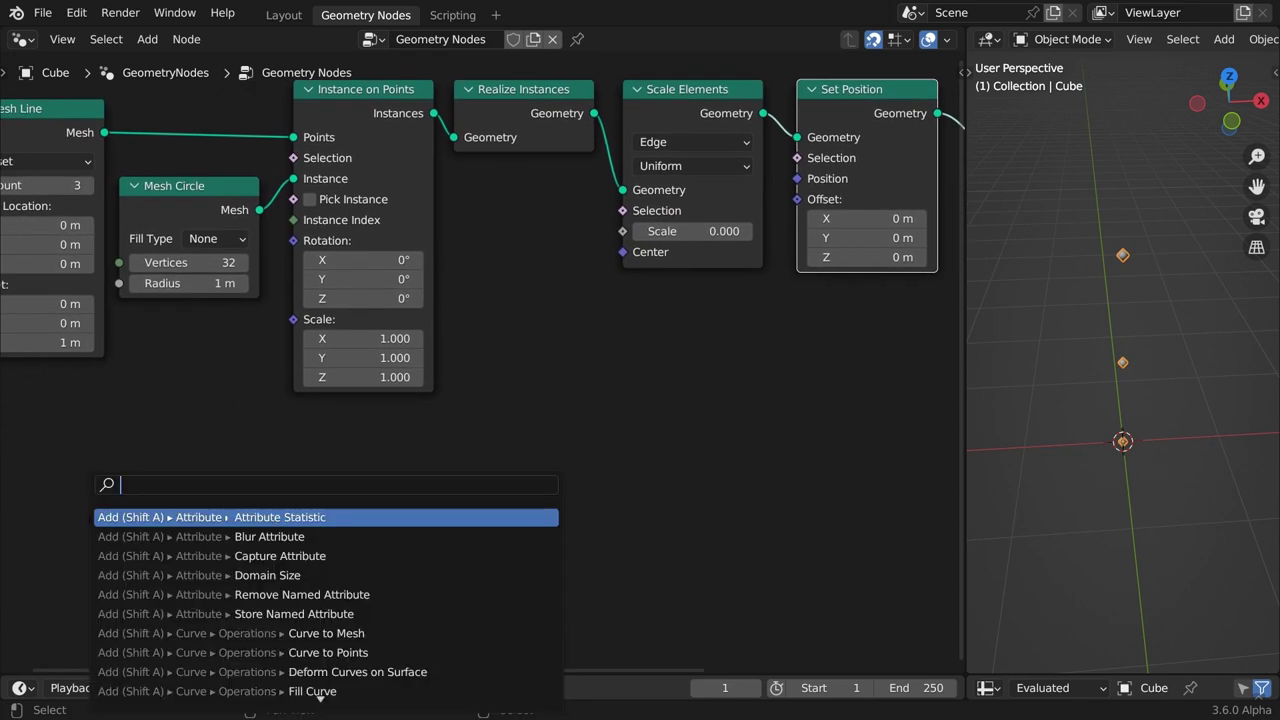
{"action": "type", "text": "mesh island"}
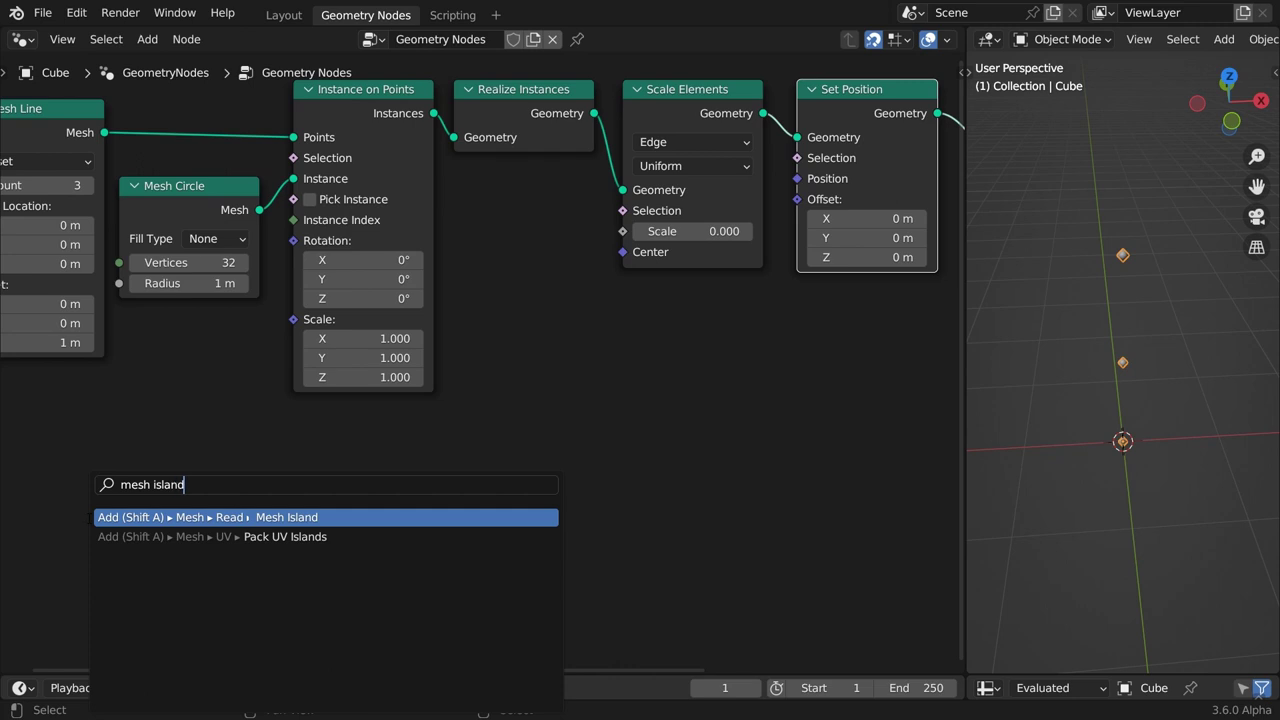
{"action": "key", "text": "Return"}
{"action": "left_click", "coordinate": [82, 473]}
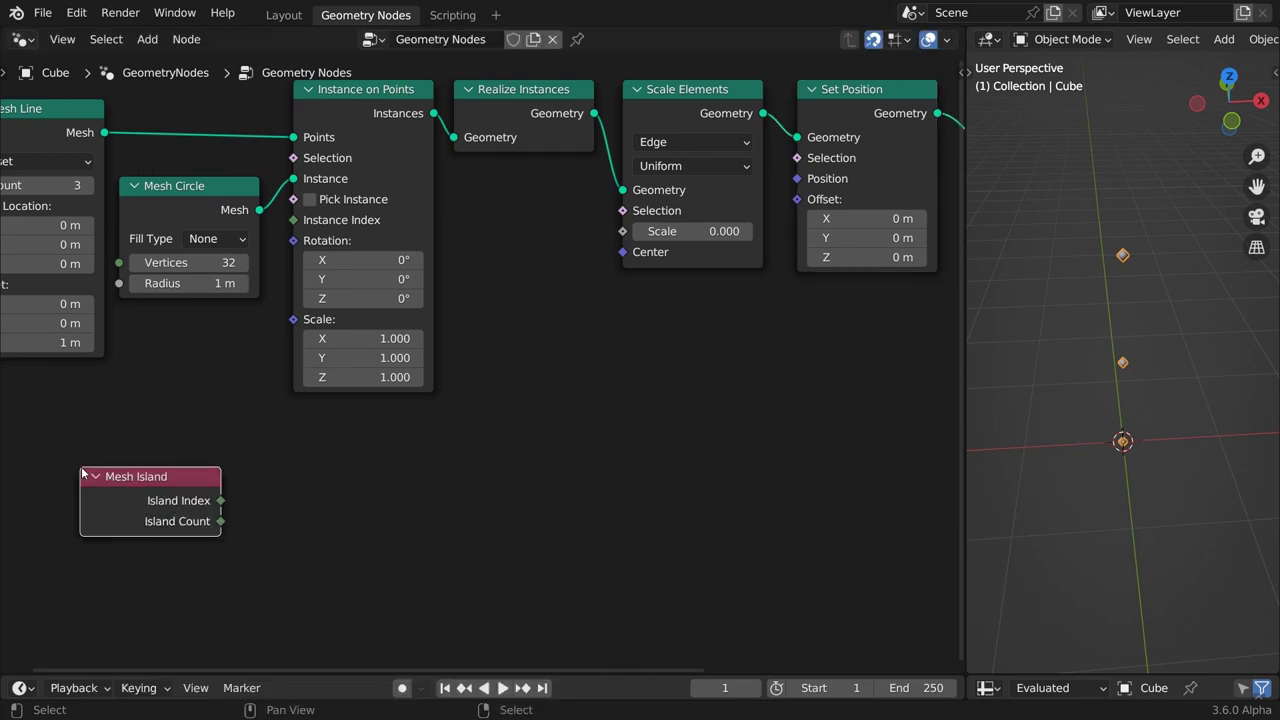
{"action": "left_click_drag", "start_coordinate": [221, 501], "coordinate": [247, 484]}
{"action": "type", "text": "divide"}
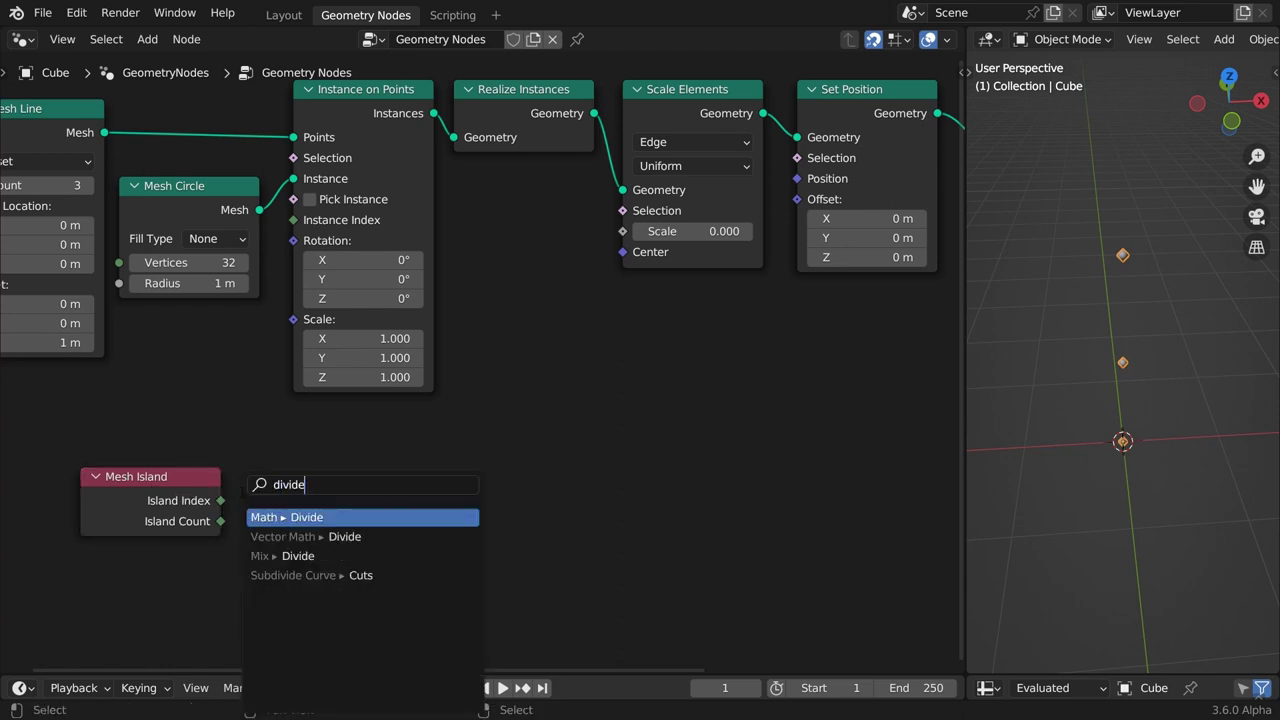
{"action": "key", "text": "Return"}
{"action": "left_click", "coordinate": [241, 497]}
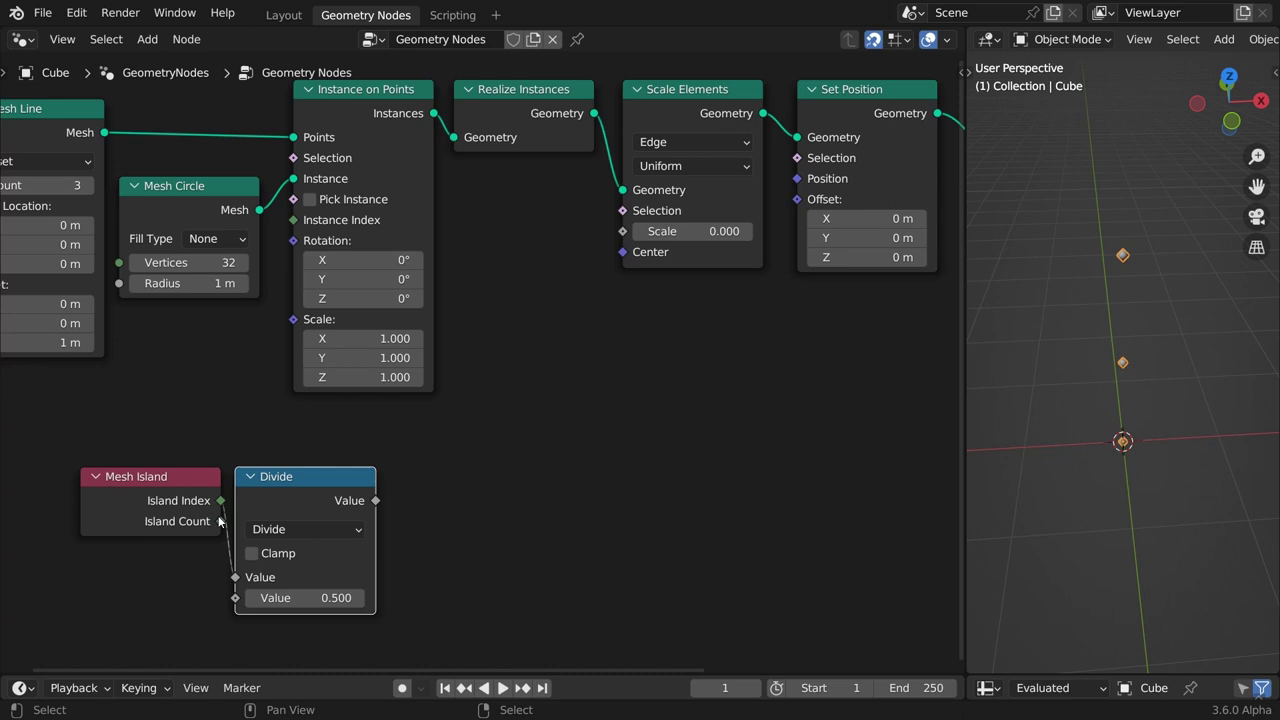
{"action": "left_click_drag", "start_coordinate": [221, 521], "coordinate": [231, 600]}
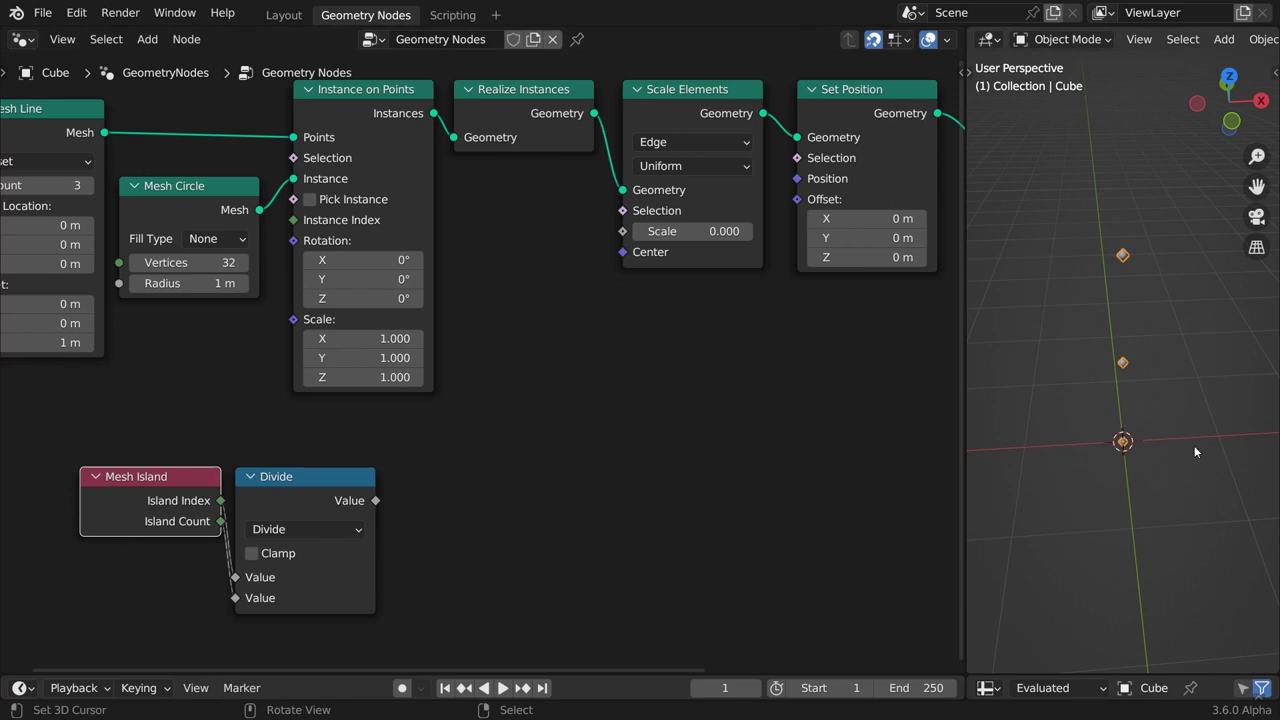
- Multiply the Divide result by 2*pi (6.283)
{"action": "left_click_drag", "start_coordinate": [377, 501], "coordinate": [418, 485]}
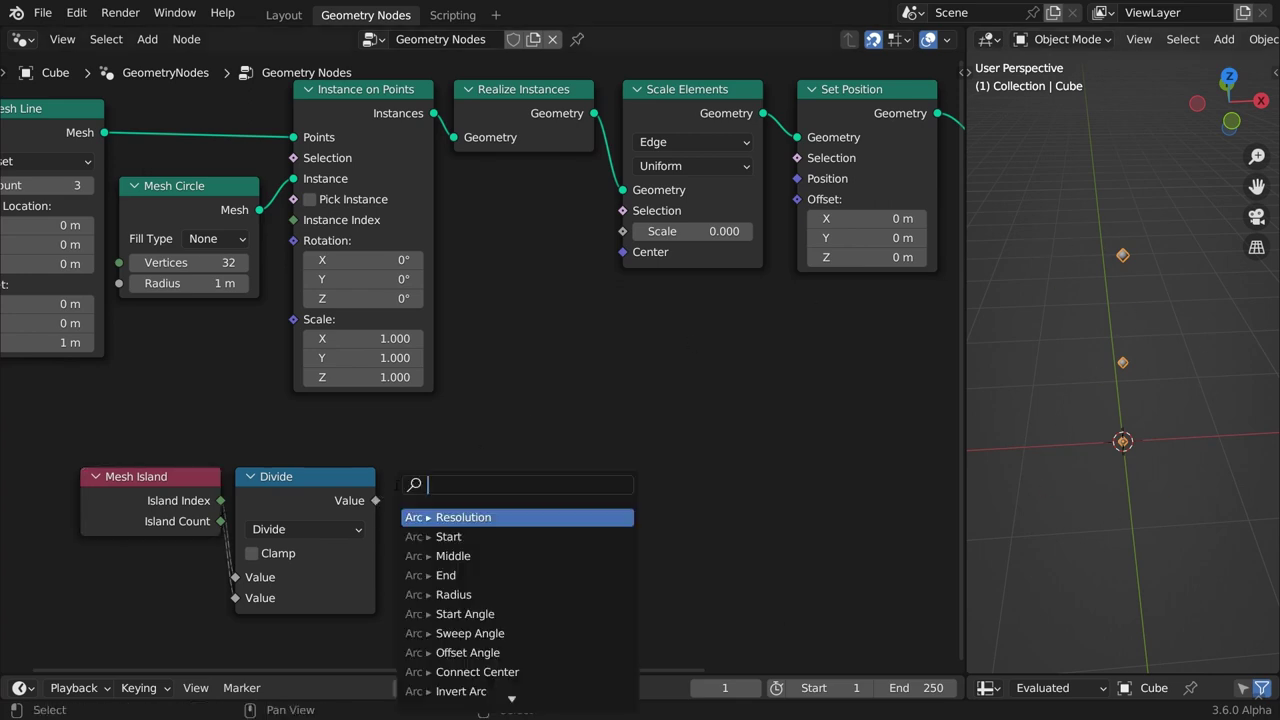
{"action": "type", "text": "multi"}
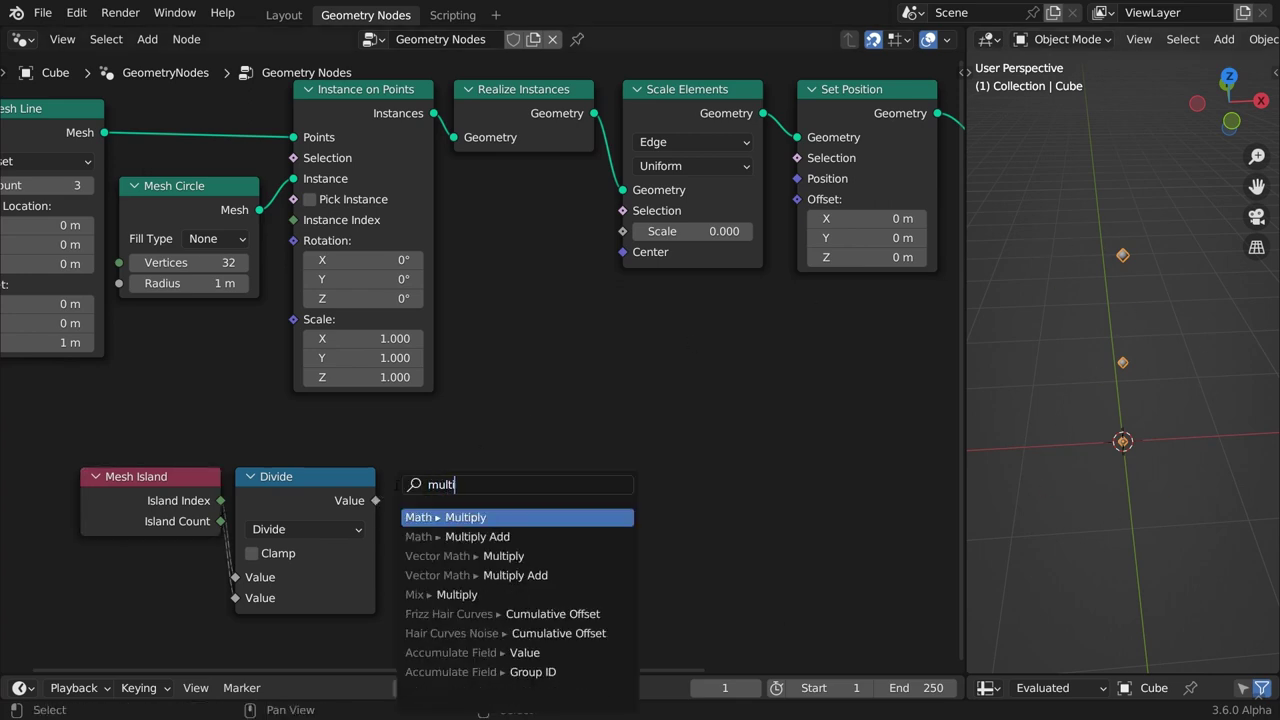
{"action": "key", "text": "Return"}
{"action": "left_click", "coordinate": [396, 484]}
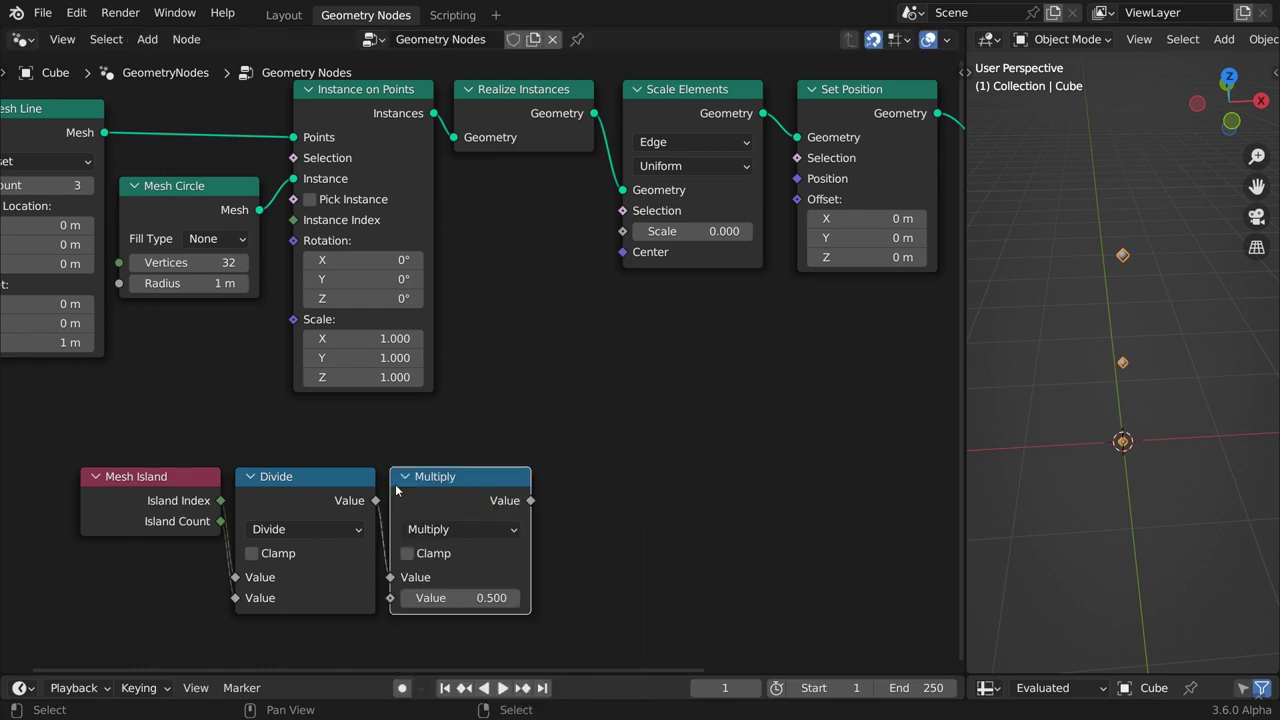
{"action": "double_click", "coordinate": [485, 598]}
{"action": "type", "text": "2*pi"}
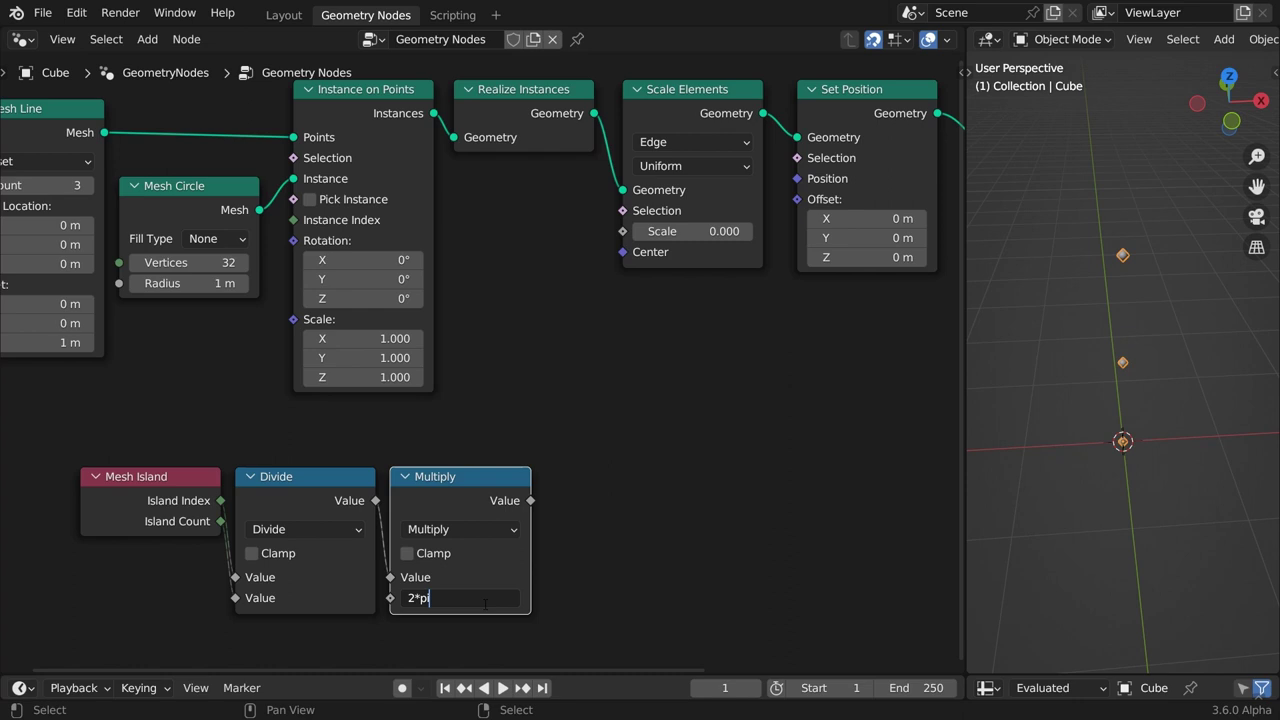
{"action": "key", "text": "Return"}
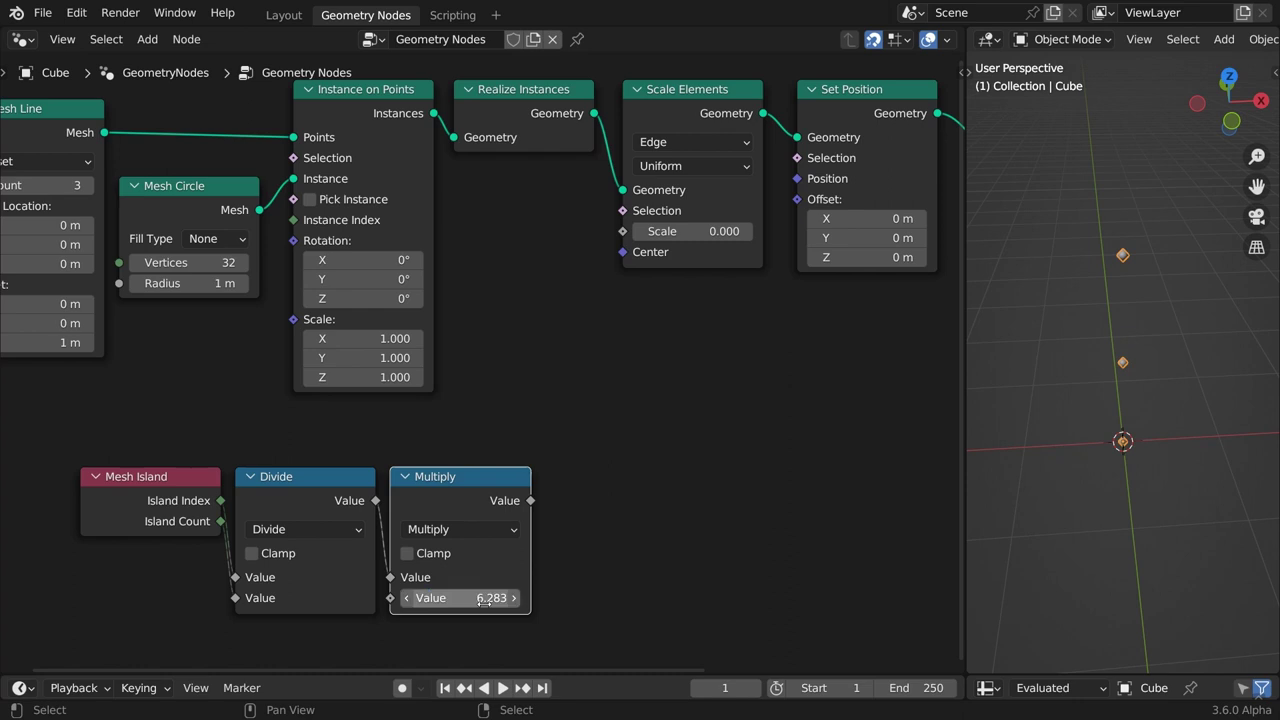
- Feed the Multiply result into a Sine node and a duplicated Cosine node
{"action": "left_click_drag", "start_coordinate": [530, 500], "coordinate": [556, 484]}
{"action": "type", "text": "sine"}
{"action": "key", "text": "Return"}
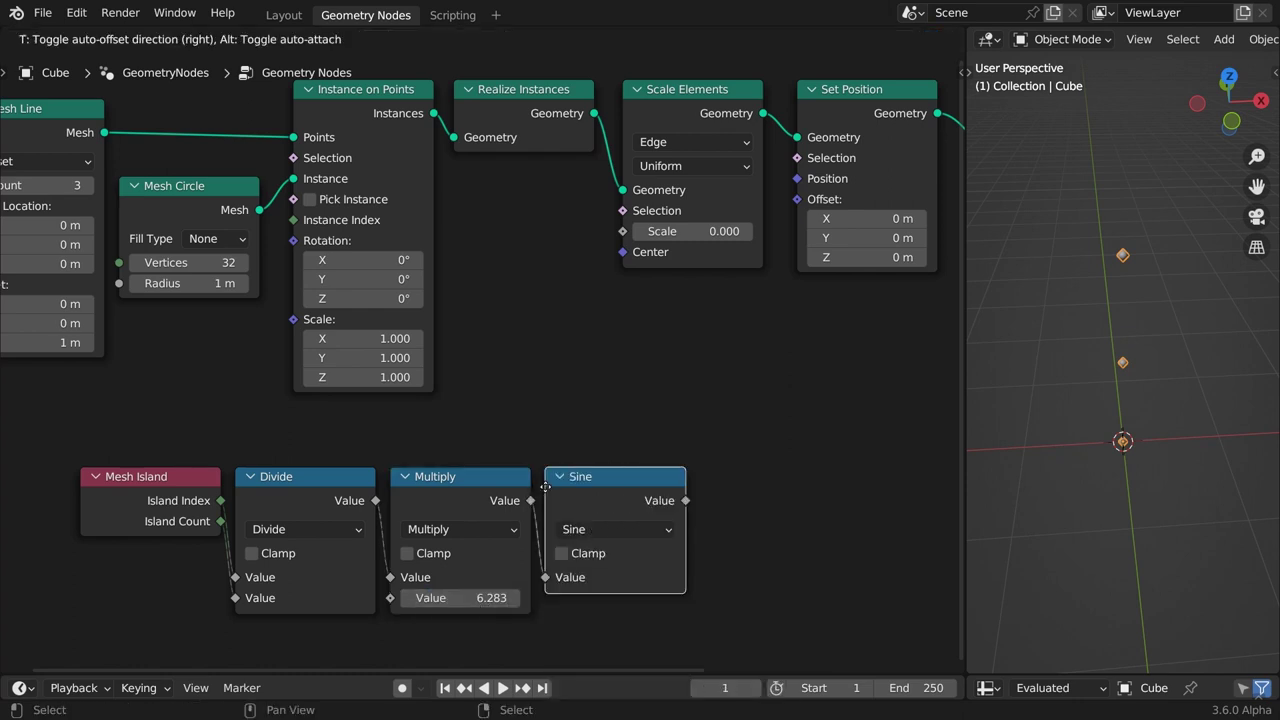
{"action": "left_click", "coordinate": [545, 487]}
{"action": "middle_click_drag", "start_coordinate": [593, 610], "coordinate": [551, 528]}
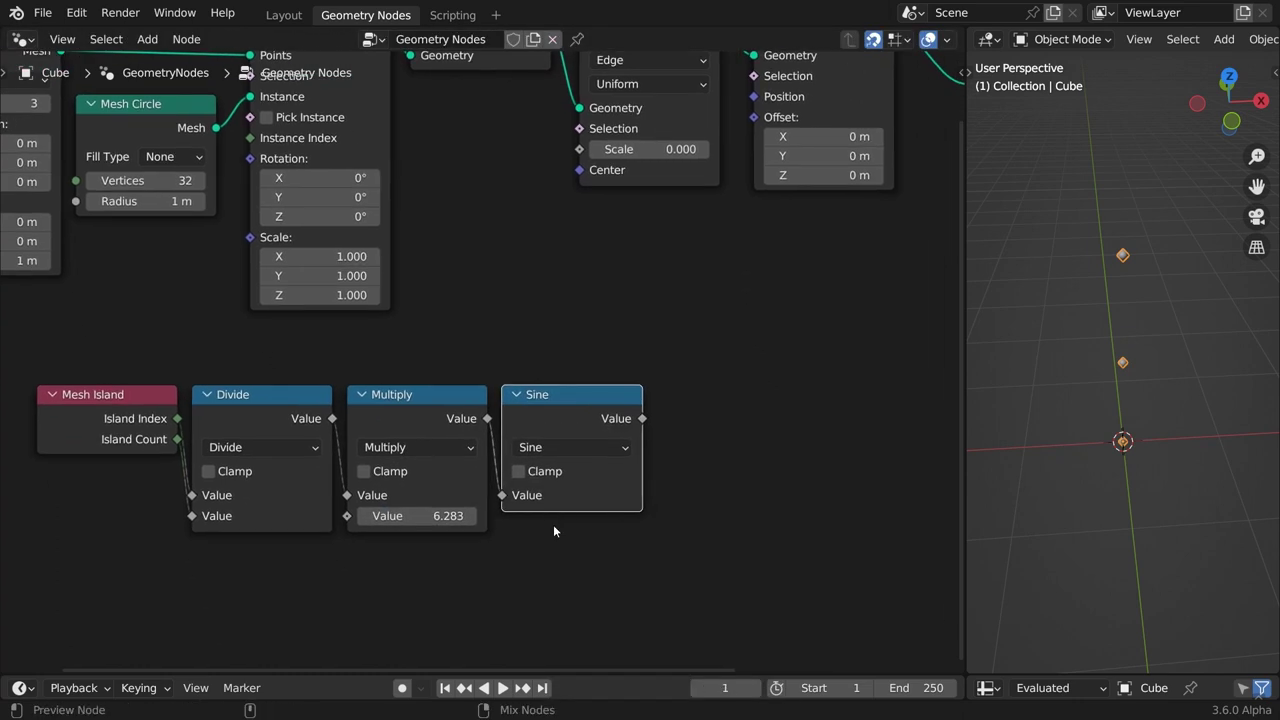
{"action": "key", "text": "shift+d"}
{"action": "left_click", "coordinate": [566, 660]}
{"action": "left_click", "coordinate": [576, 575]}
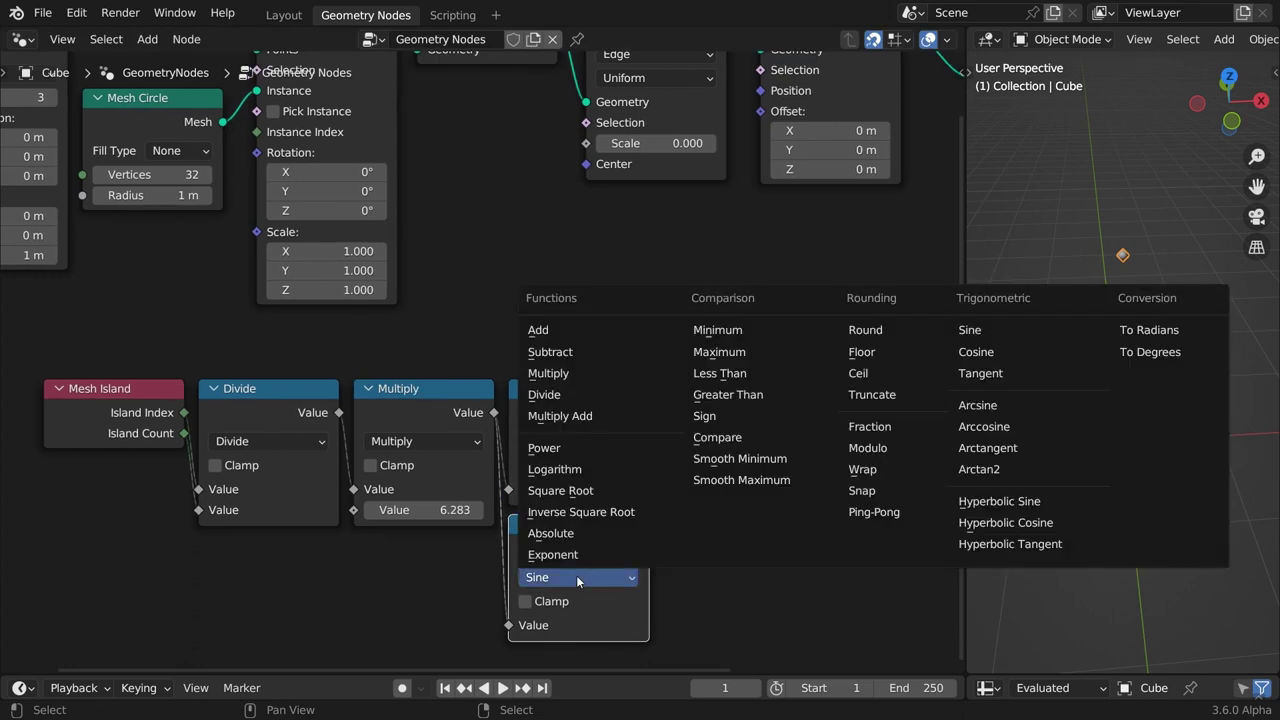
{"action": "left_click", "coordinate": [977, 352]}
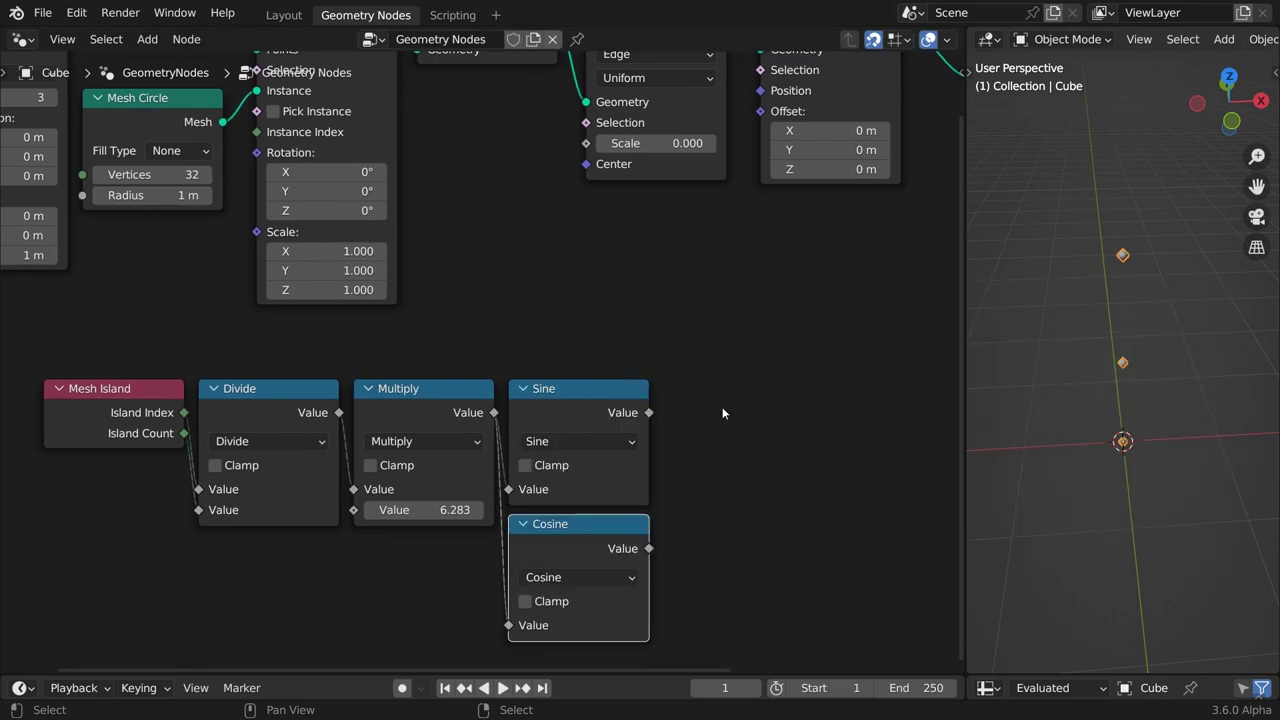
- Combine Sine as X and Cosine as Y in Combine XYZ, driving Set Position's Offset
{"action": "left_click_drag", "start_coordinate": [649, 412], "coordinate": [668, 408]}
{"action": "type", "text": "combine"}
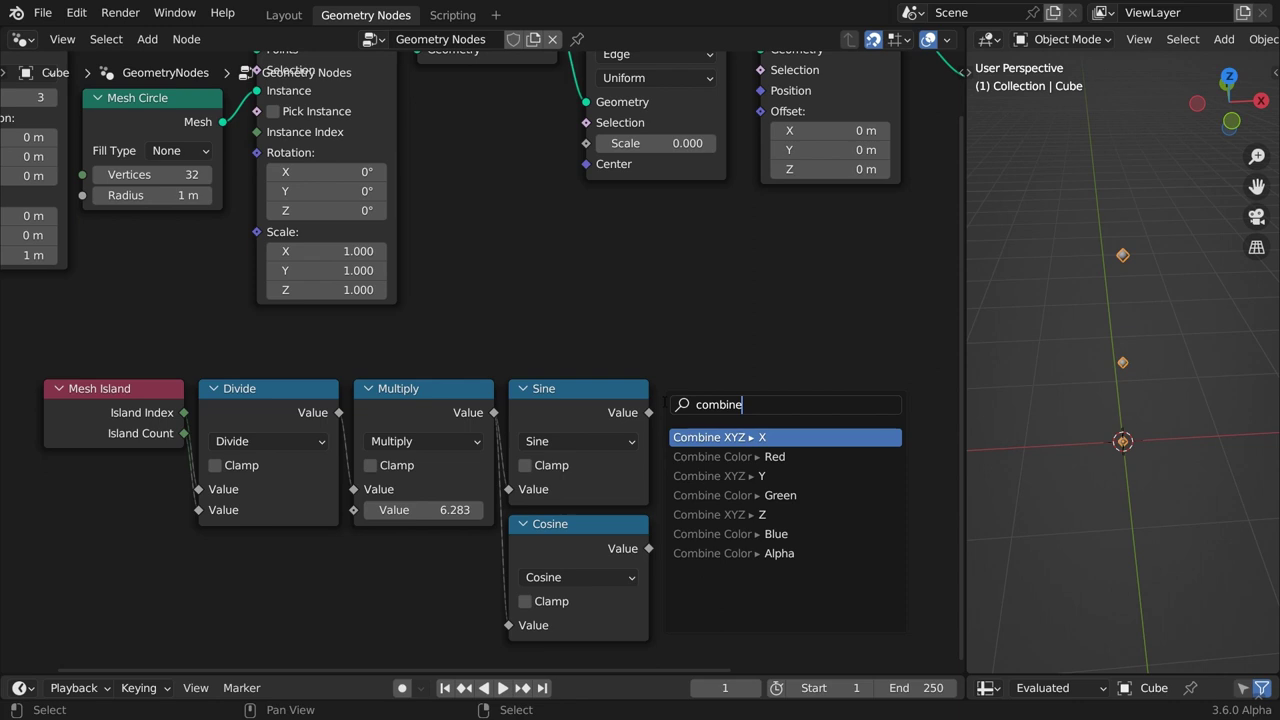
{"action": "key", "text": "Return"}
{"action": "left_click", "coordinate": [663, 401]}
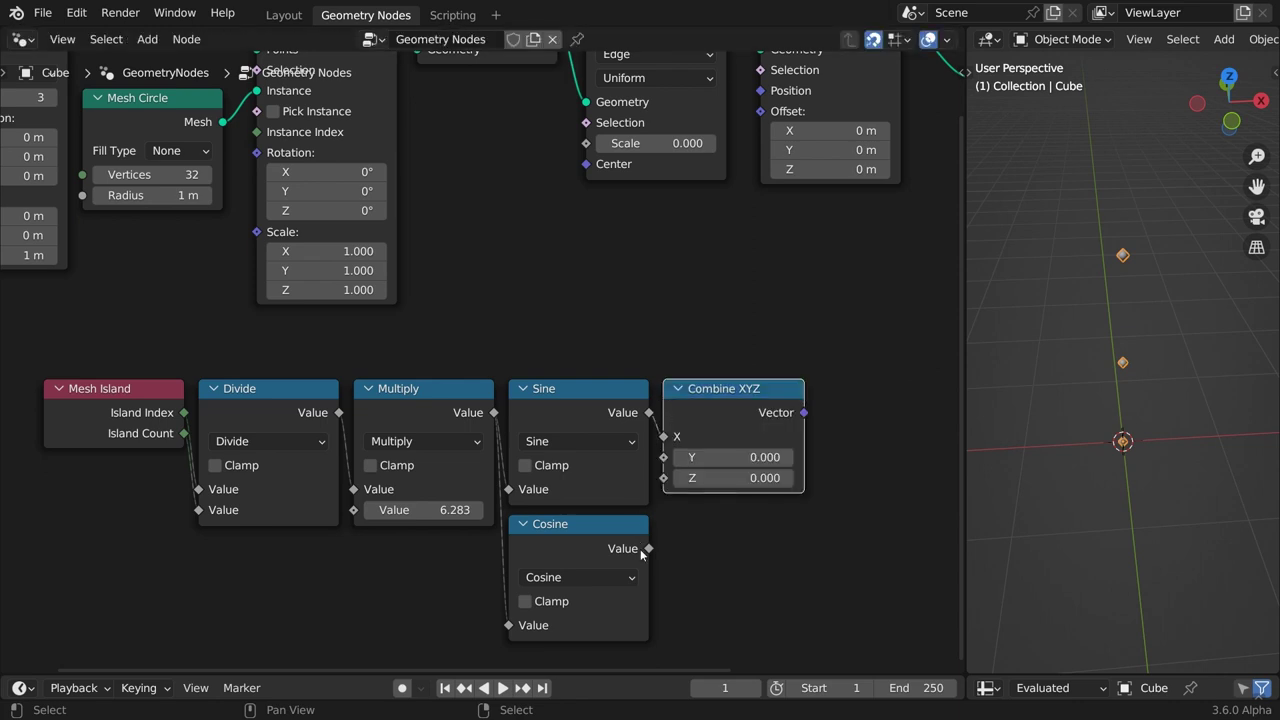
{"action": "left_click_drag", "start_coordinate": [649, 548], "coordinate": [674, 457]}
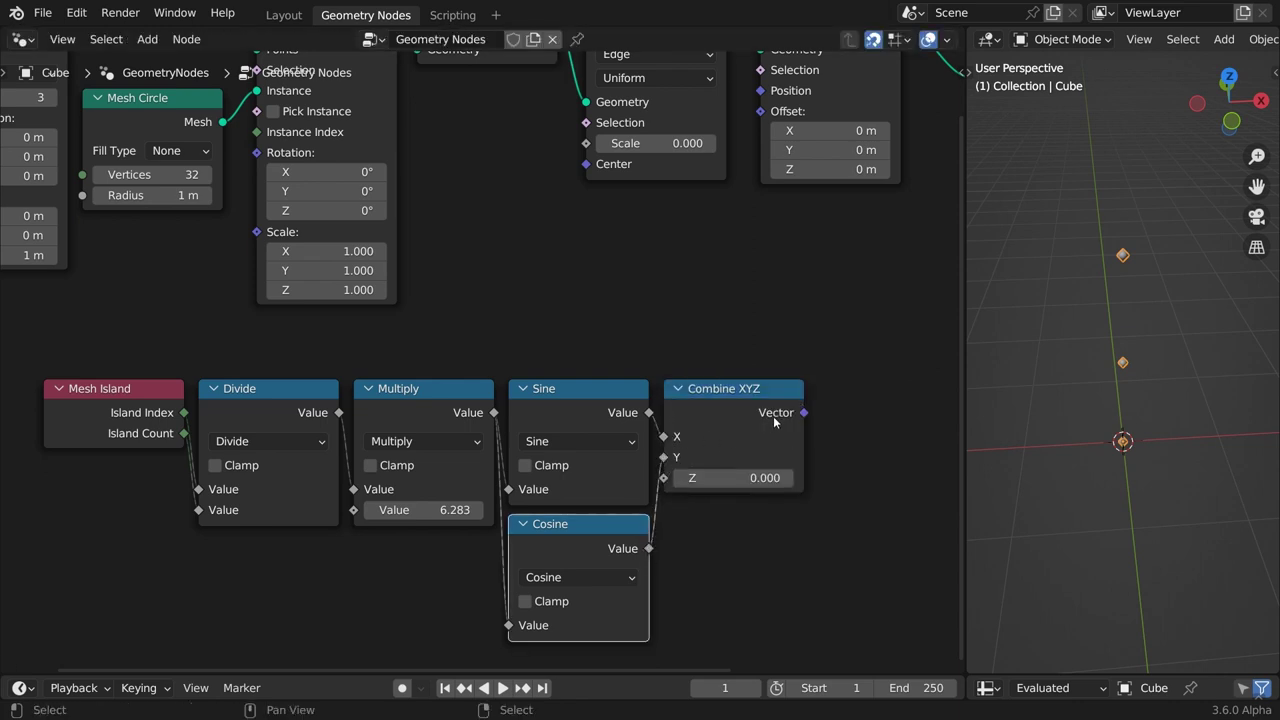
{"action": "left_click_drag", "start_coordinate": [804, 412], "coordinate": [762, 111]}
{"action": "middle_click_drag", "start_coordinate": [978, 219], "coordinate": [1149, 378]}
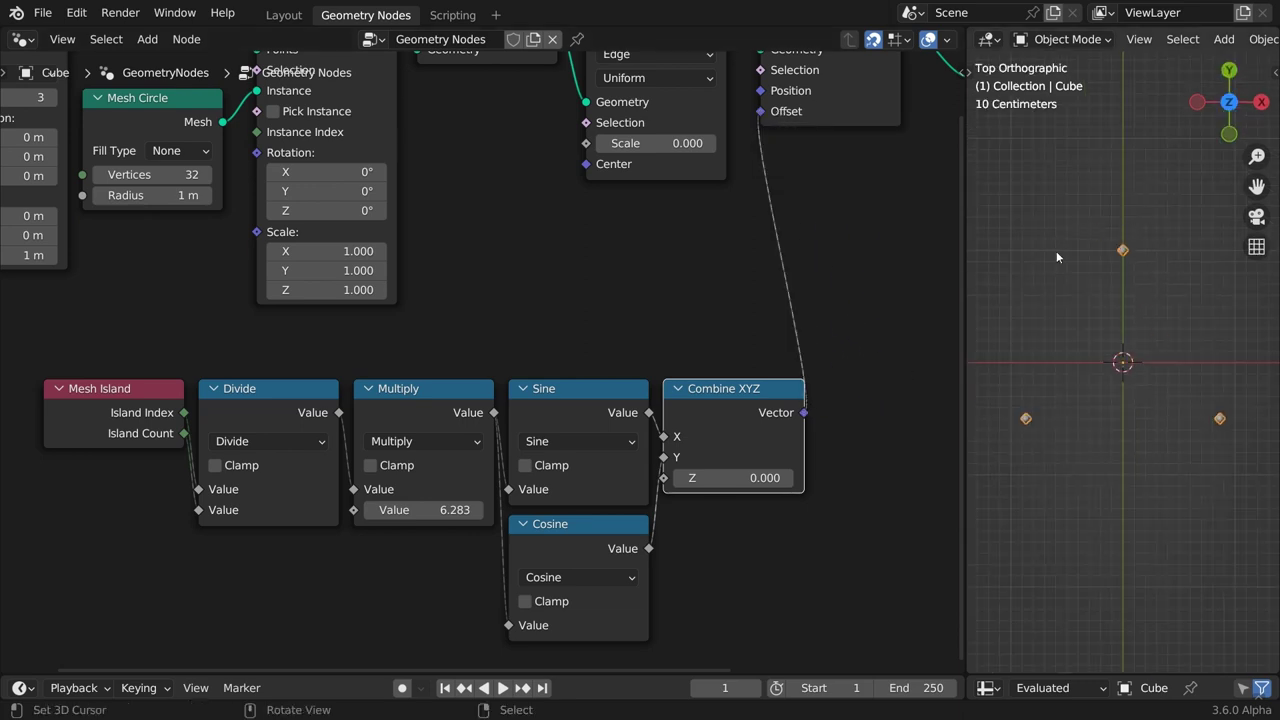
- Shift the math nodes left and scale the combined vector by 0.5 before the Offset
{"action": "scroll", "coordinate": [802, 535], "scroll_direction": "down", "scroll_amount": 2}
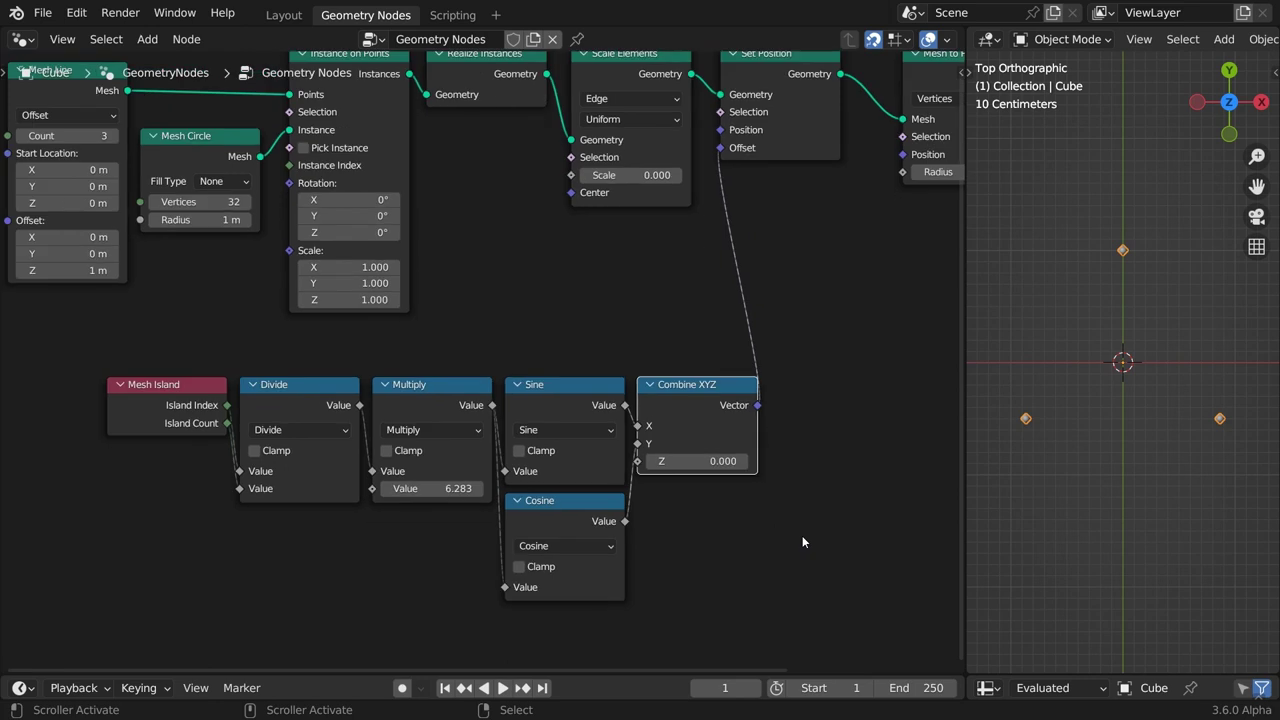
{"action": "left_click_drag", "start_coordinate": [802, 535], "coordinate": [152, 376]}
{"action": "key", "text": "g"}
{"action": "left_click", "coordinate": [492, 401]}
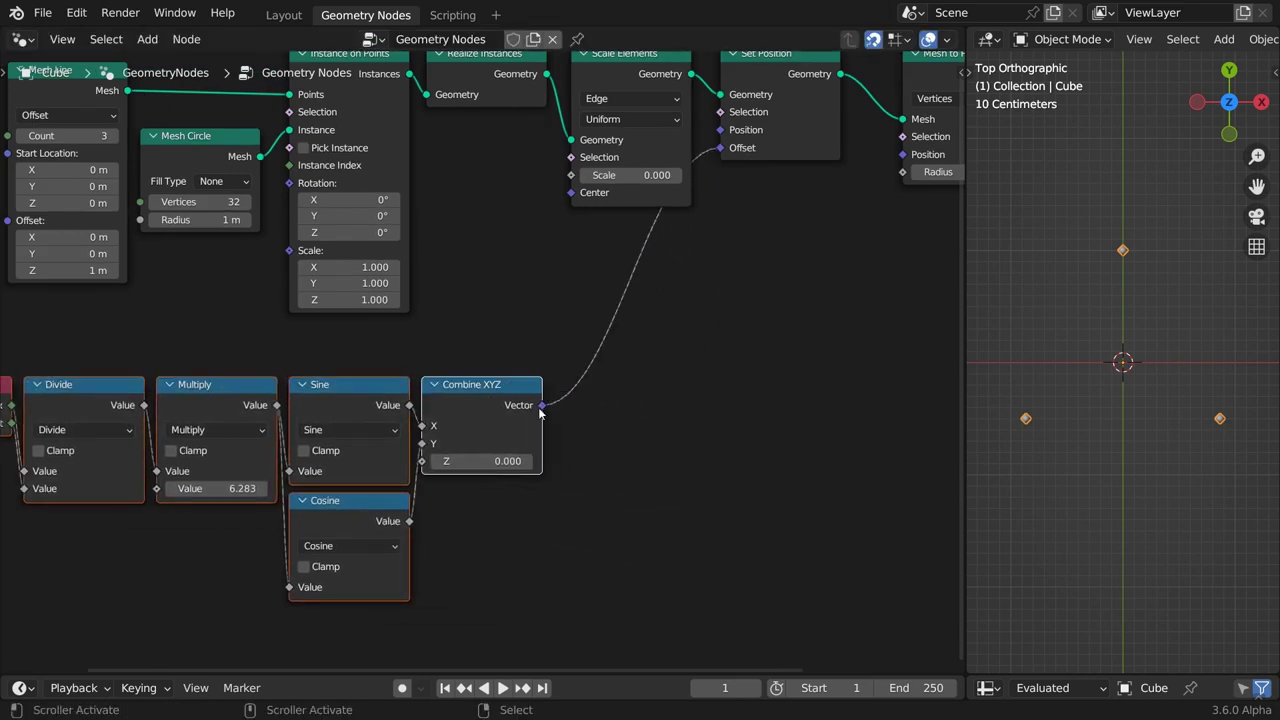
{"action": "left_click_drag", "start_coordinate": [541, 405], "coordinate": [580, 398]}
{"action": "type", "text": "scale"}
{"action": "key", "text": "Return"}
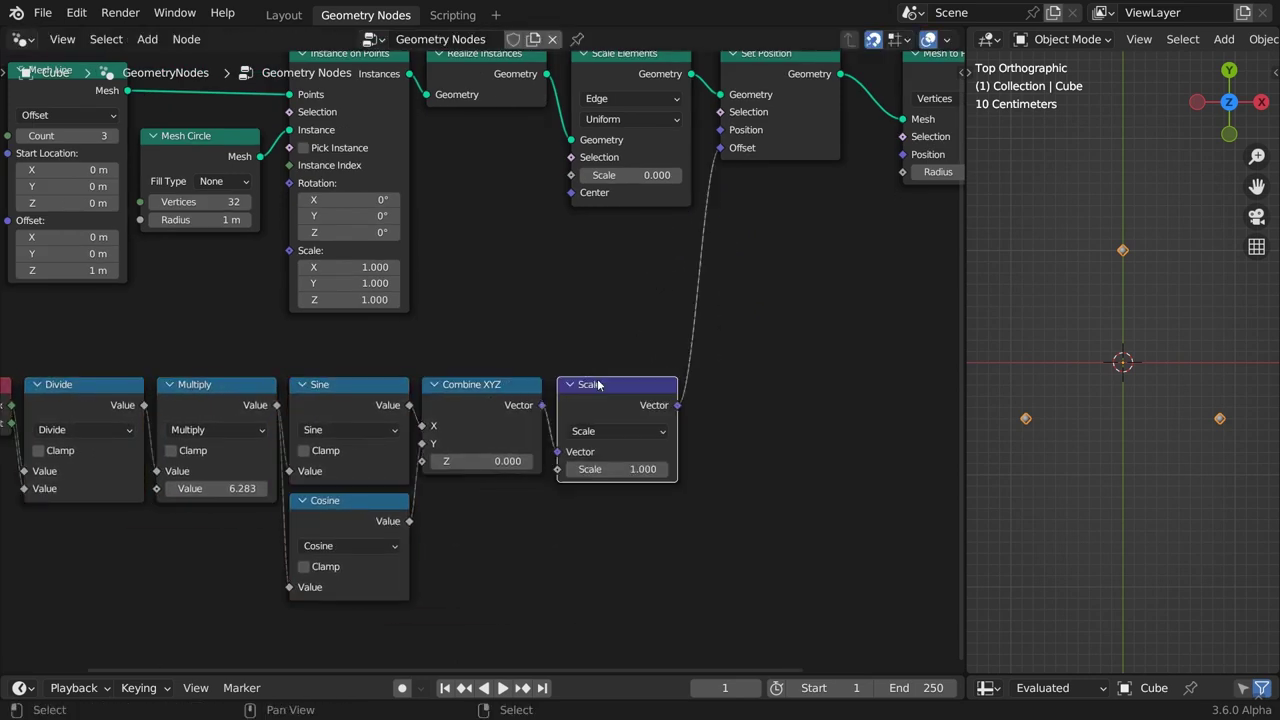
{"action": "left_click", "coordinate": [640, 466]}
{"action": "left_click_drag", "start_coordinate": [645, 470], "coordinate": [607, 470]}
{"action": "left_click", "coordinate": [655, 468]}
{"action": "type", "text": "0.5"}
{"action": "key", "text": "Return"}
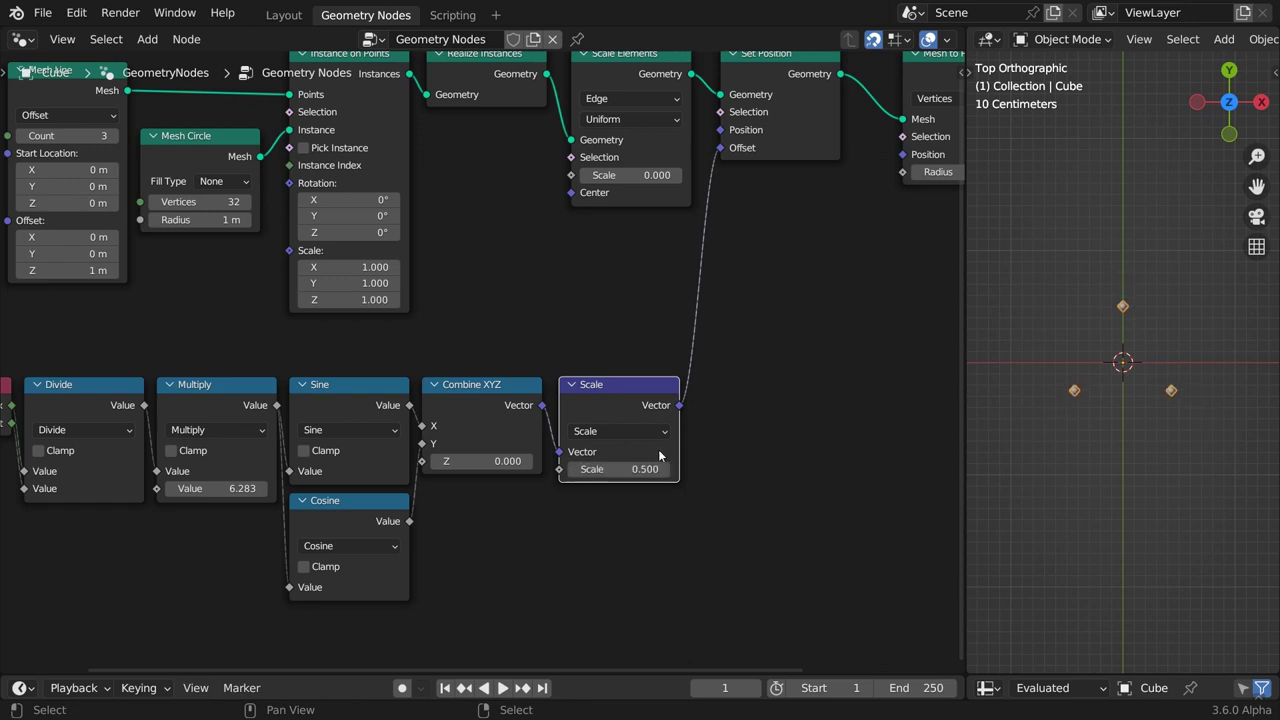
- Move Mesh Island and Divide left and insert an Add node between Divide and Multiply
{"action": "scroll", "coordinate": [542, 552], "scroll_direction": "down", "scroll_amount": 1}
{"action": "middle_click_drag", "start_coordinate": [246, 554], "coordinate": [471, 554]}
{"action": "left_click_drag", "start_coordinate": [412, 508], "coordinate": [325, 395]}
{"action": "key", "text": "g"}
{"action": "left_click", "coordinate": [133, 390]}
{"action": "type", "text": "add"}
{"action": "key", "text": "Return"}
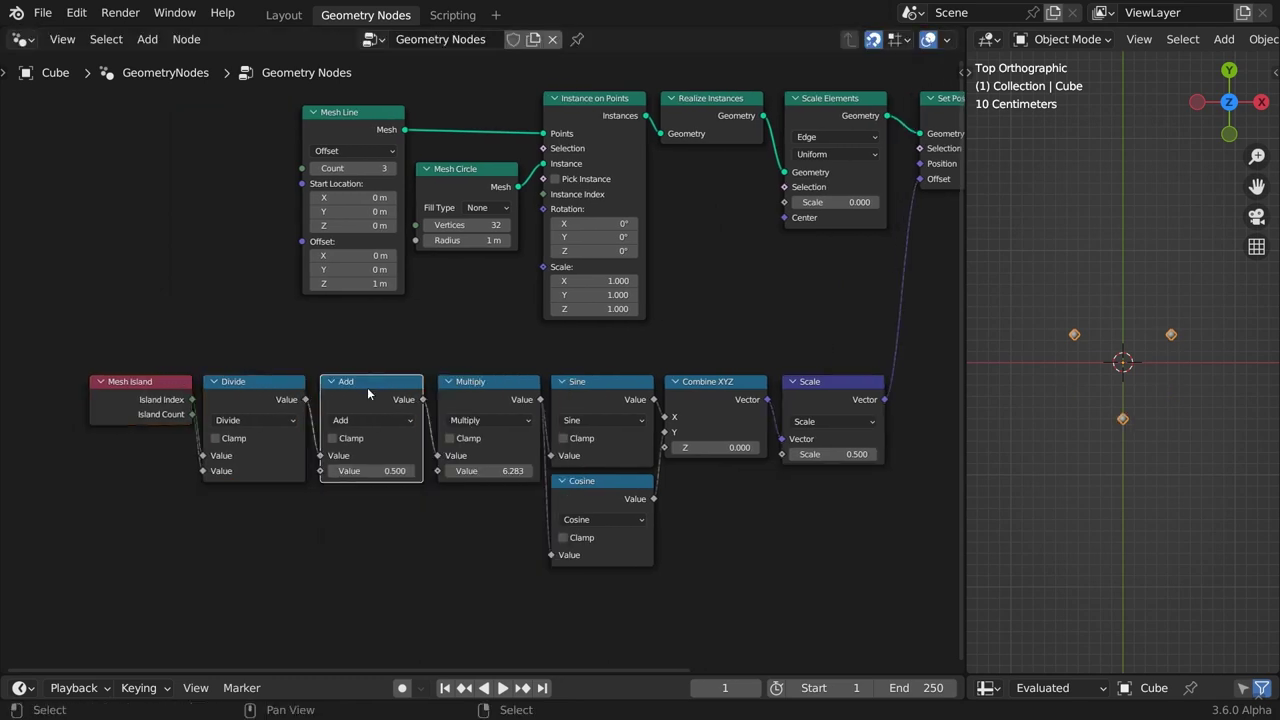
- Drive the Add node's second value with #frame/25/15 and play back to watch the points orbit
{"action": "left_click", "coordinate": [370, 470]}
{"action": "type", "text": "#fr"}
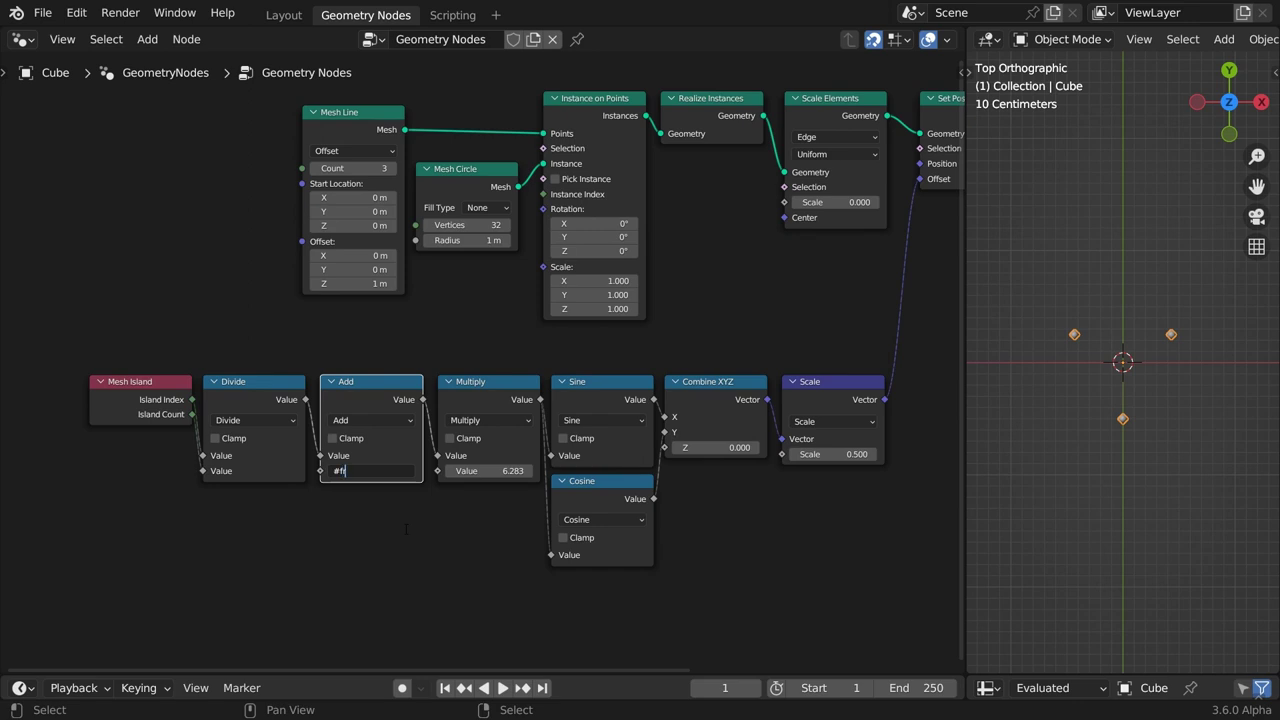
{"action": "type", "text": "ame/25"}
{"action": "type", "text": "/15"}
{"action": "key", "text": "Return"}
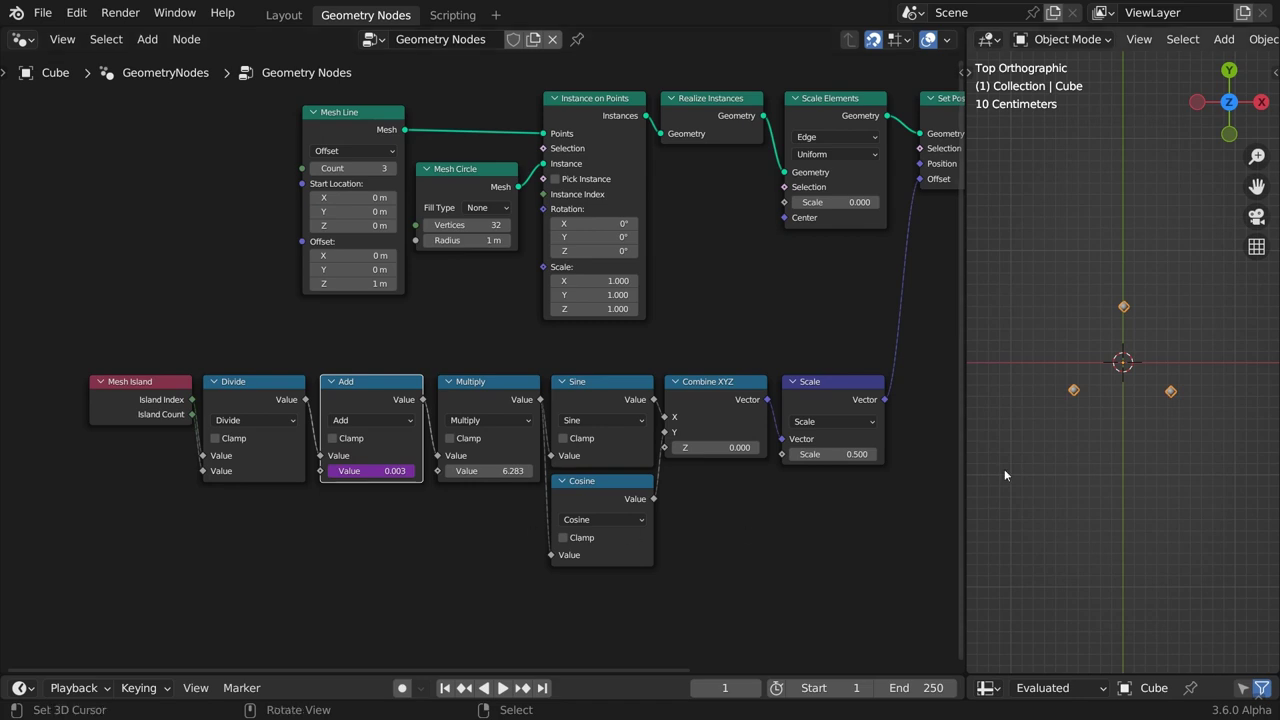
{"action": "key", "text": "space"}
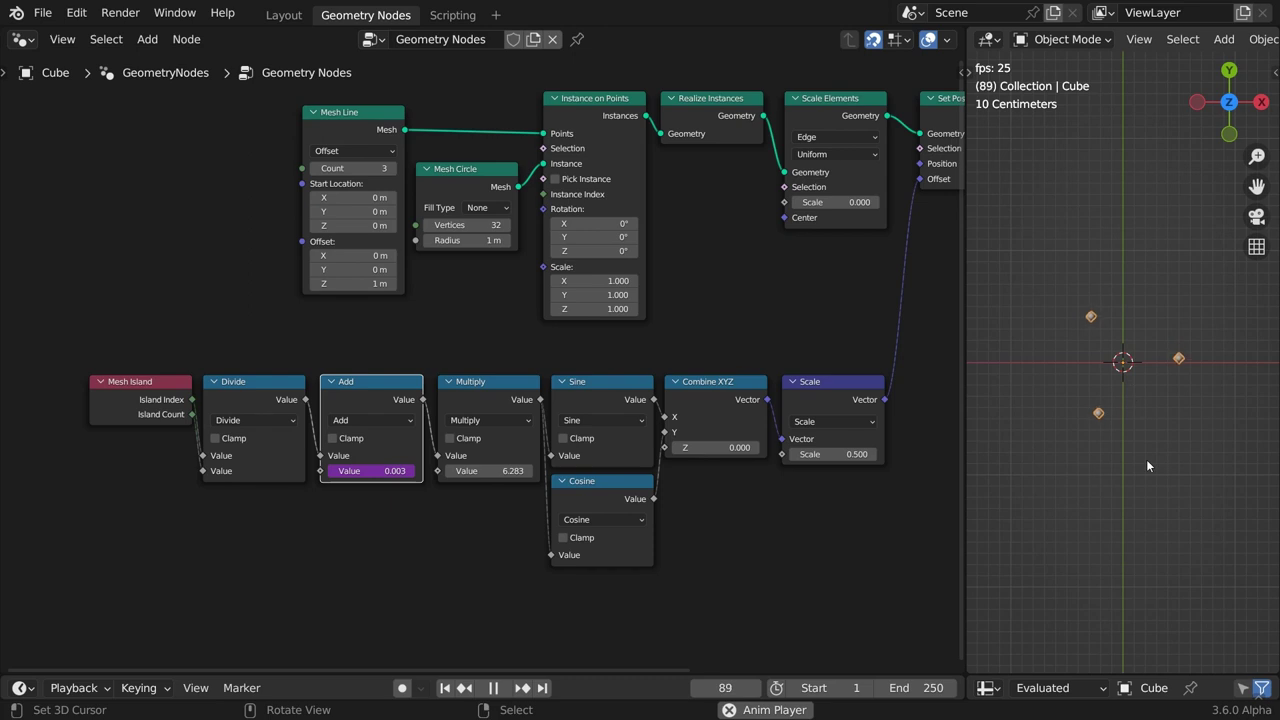
{"action": "middle_click_drag", "start_coordinate": [1146, 459], "coordinate": [1103, 454]}
- Stop playback and move Mesh to Points and Group Output right to make room
{"action": "key", "text": "Escape"}
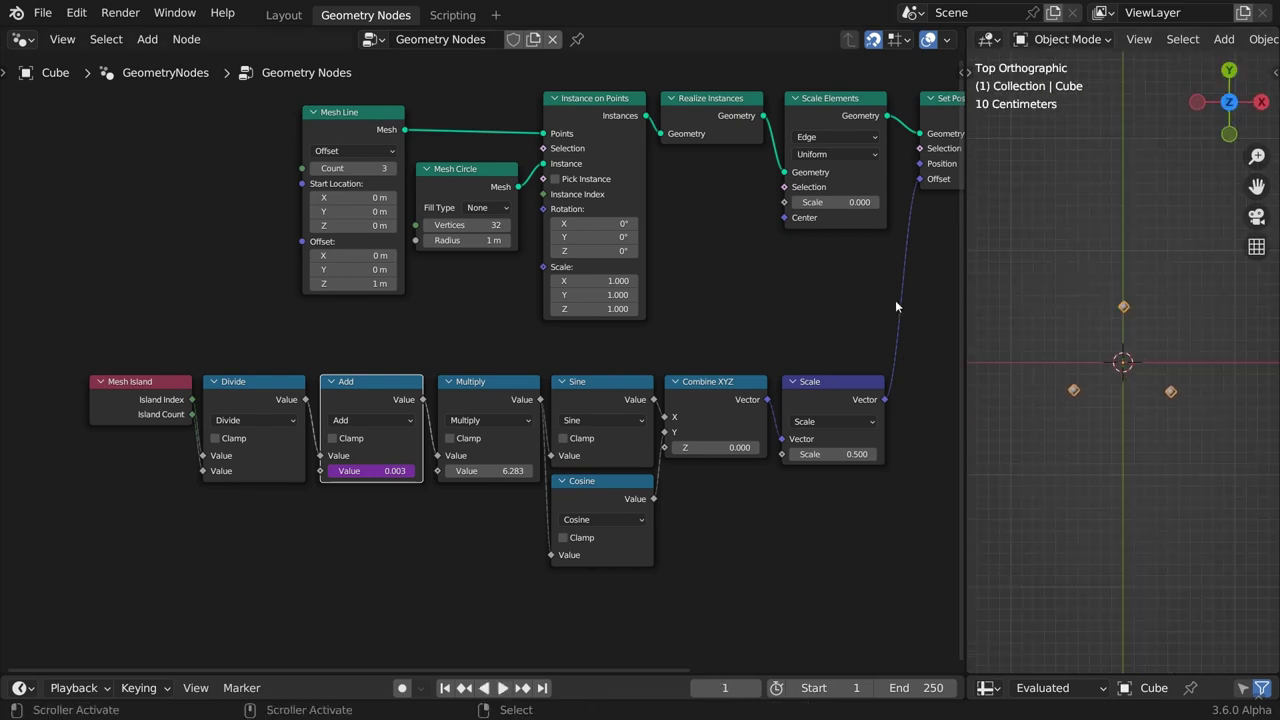
{"action": "middle_click_drag", "start_coordinate": [895, 300], "coordinate": [300, 400]}
{"action": "left_click_drag", "start_coordinate": [683, 335], "coordinate": [509, 208]}
{"action": "key", "text": "g"}
{"action": "left_click", "coordinate": [485, 208]}
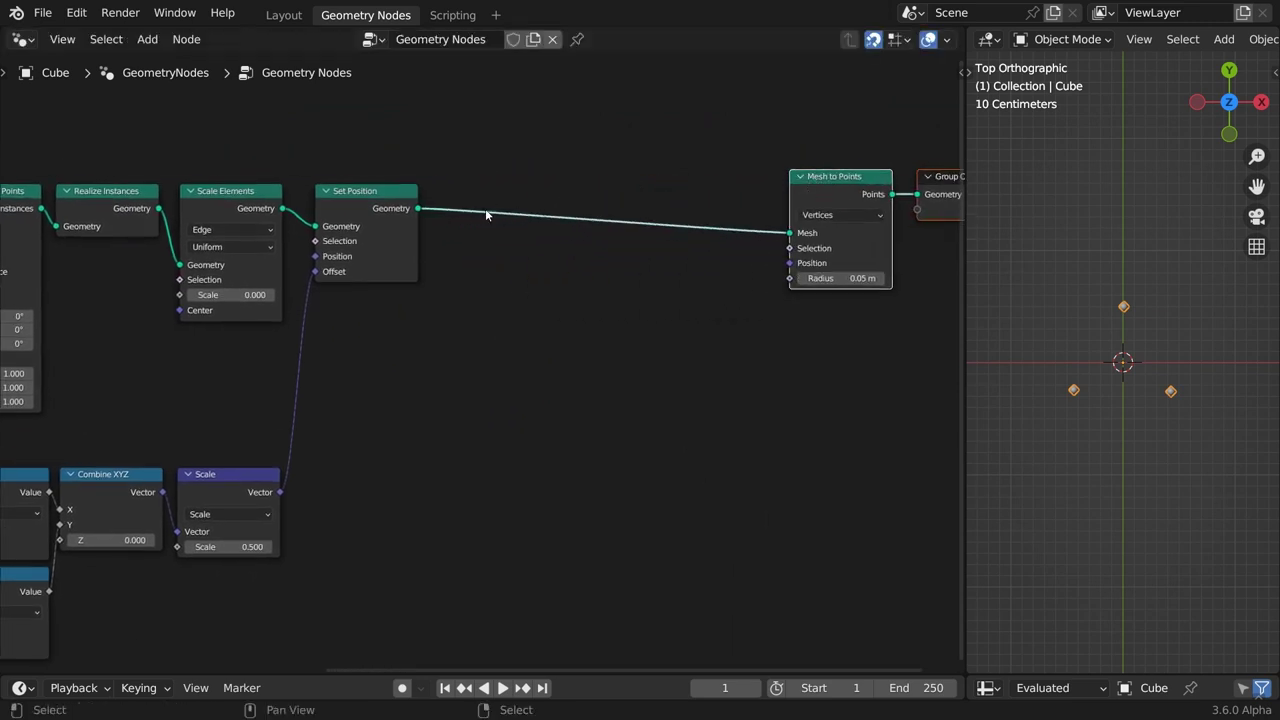
- Add an Extrude Mesh node in Vertices mode after Set Position
{"action": "left_click_drag", "start_coordinate": [417, 208], "coordinate": [683, 205]}
{"action": "type", "text": "extrude"}
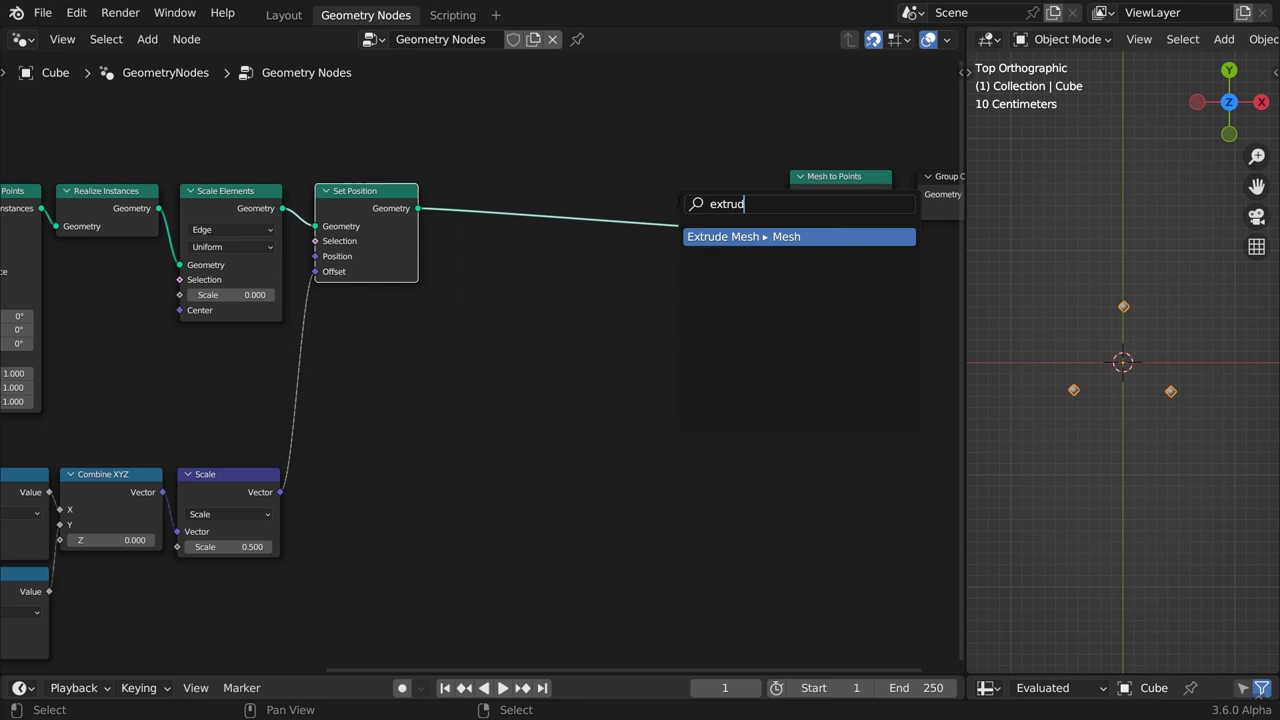
{"action": "key", "text": "Return"}
{"action": "left_click", "coordinate": [686, 195]}
{"action": "left_click", "coordinate": [690, 260]}
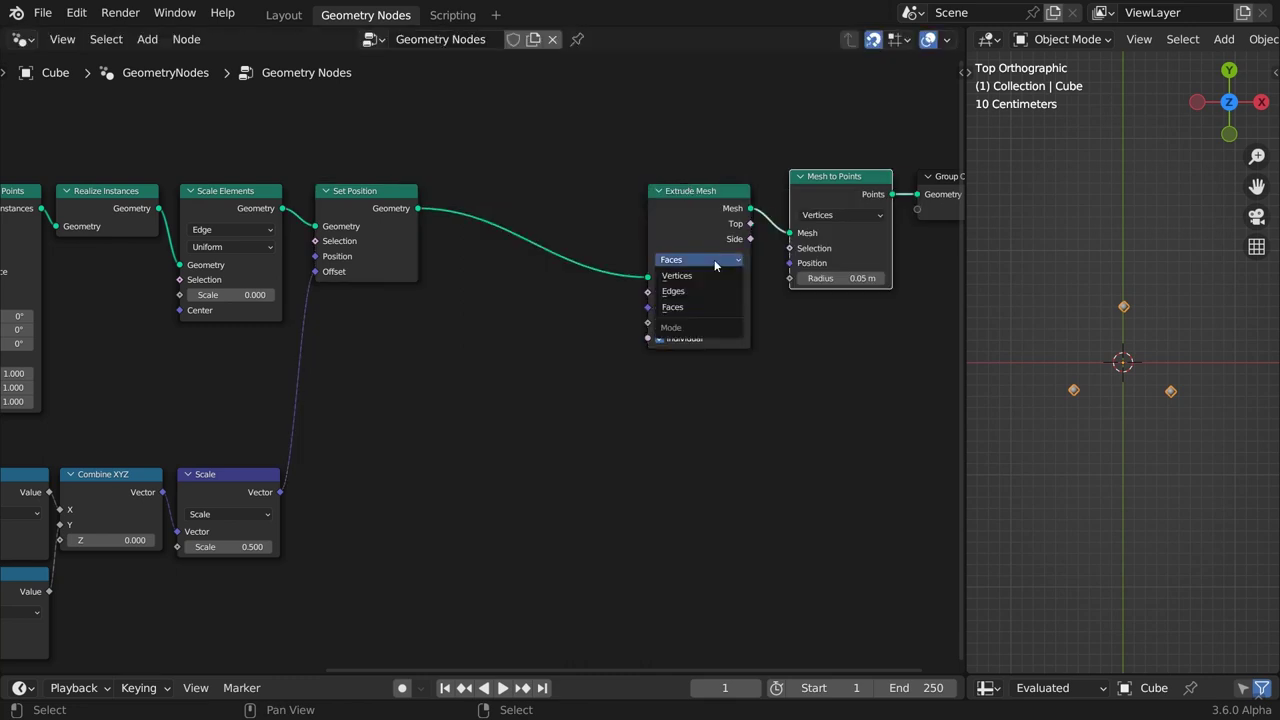
{"action": "left_click", "coordinate": [710, 281]}
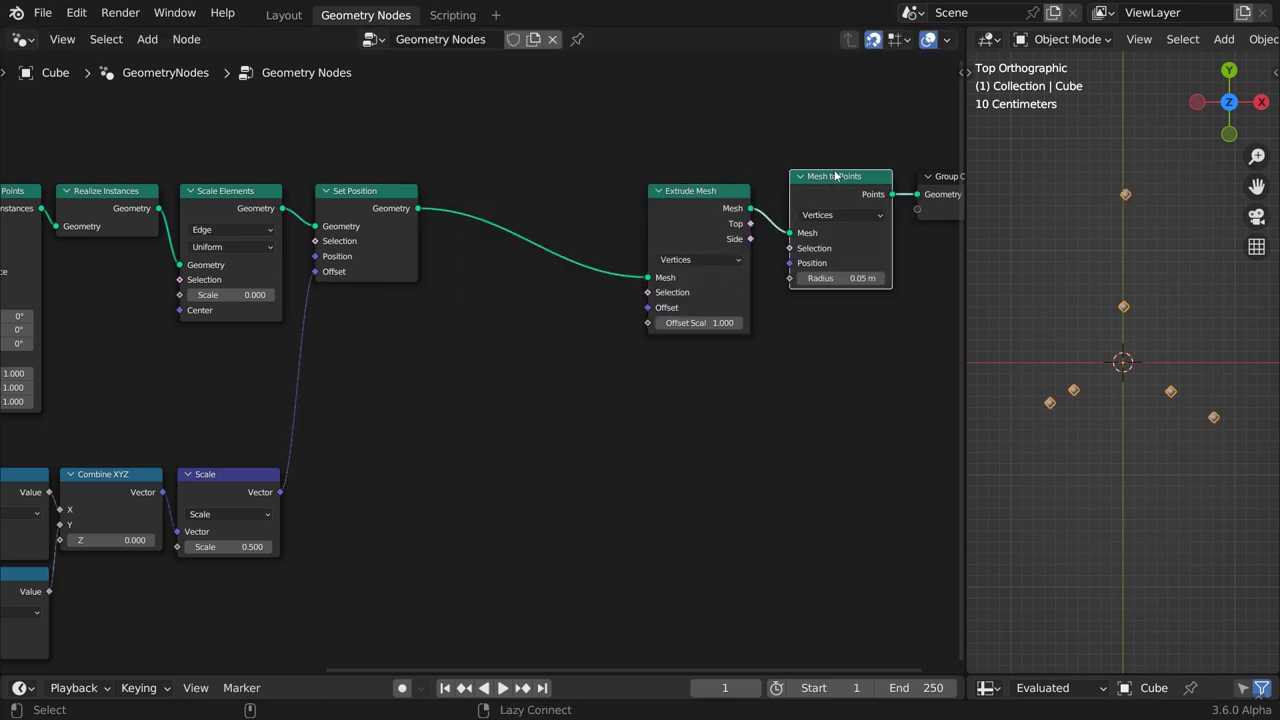
- Delete Mesh to Points so Extrude Mesh feeds Group Output, producing line segments
{"action": "left_click_drag", "start_coordinate": [836, 178], "coordinate": [836, 322], "text": "alt"}
{"action": "key", "text": "x"}
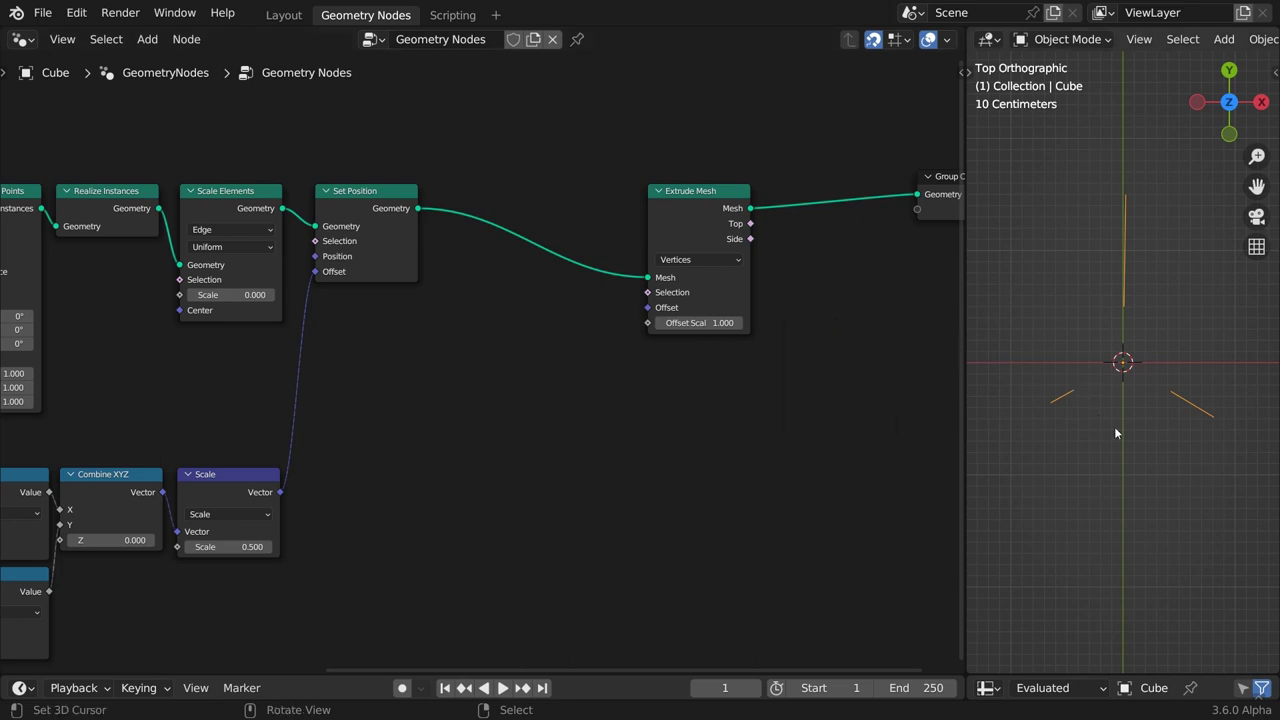
{"action": "middle_click_drag", "start_coordinate": [1114, 434], "coordinate": [978, 325]}
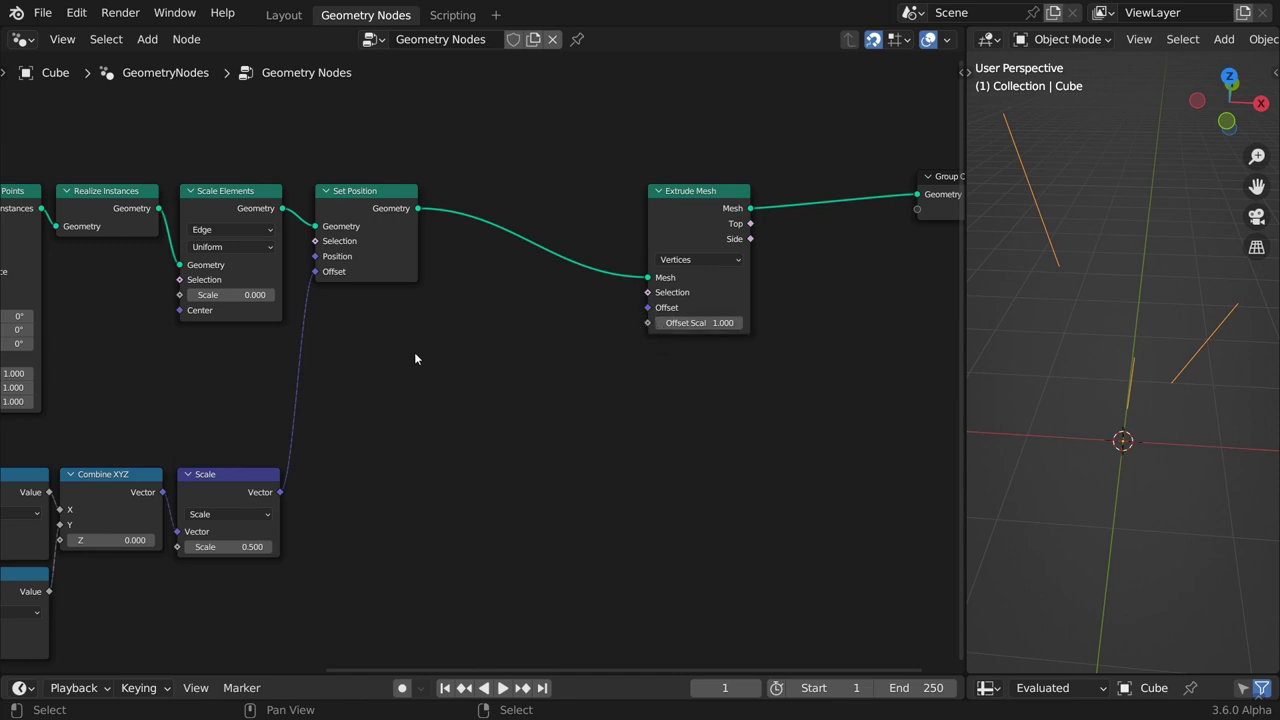
{"action": "left_click_drag", "start_coordinate": [129, 192], "coordinate": [336, 275]}
{"action": "key", "text": "ctrl+z"}
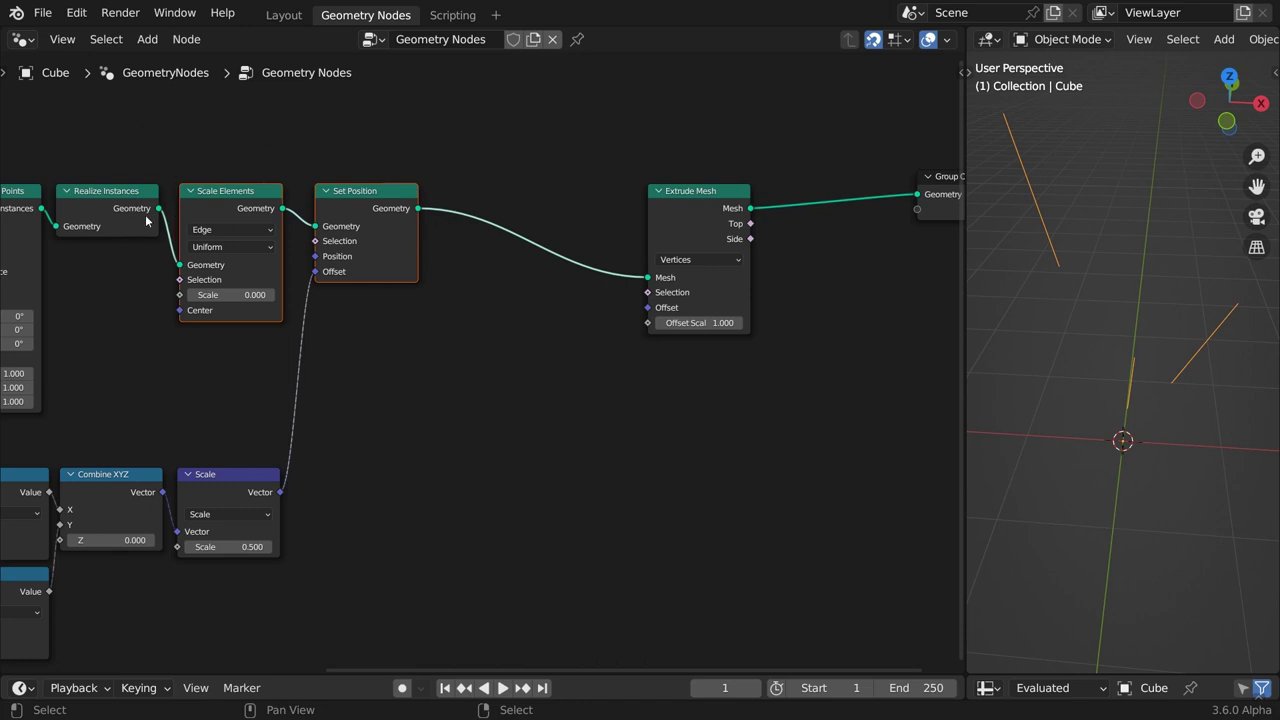
- Add a Sample Index node fed by Realize Instances, with an Index node as its index
{"action": "left_click_drag", "start_coordinate": [135, 197], "coordinate": [372, 368]}
{"action": "type", "text": "sample"}
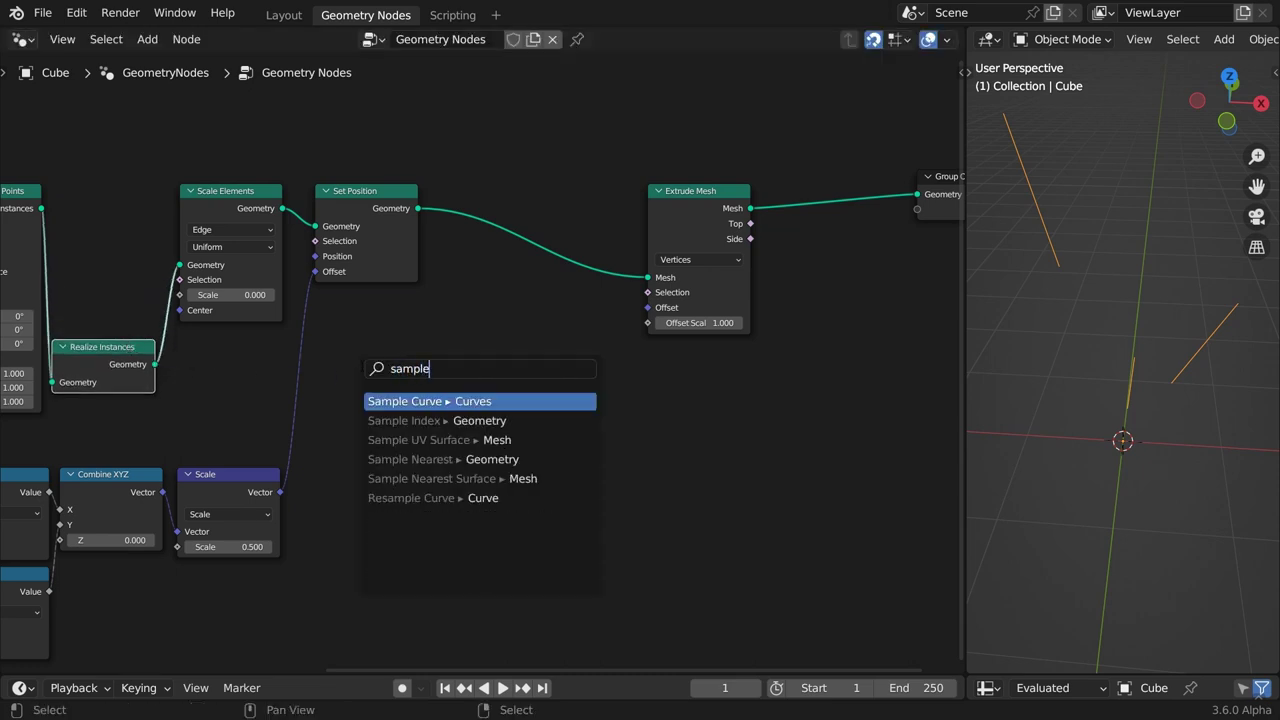
{"action": "key", "text": "Down"}
{"action": "key", "text": "Return"}
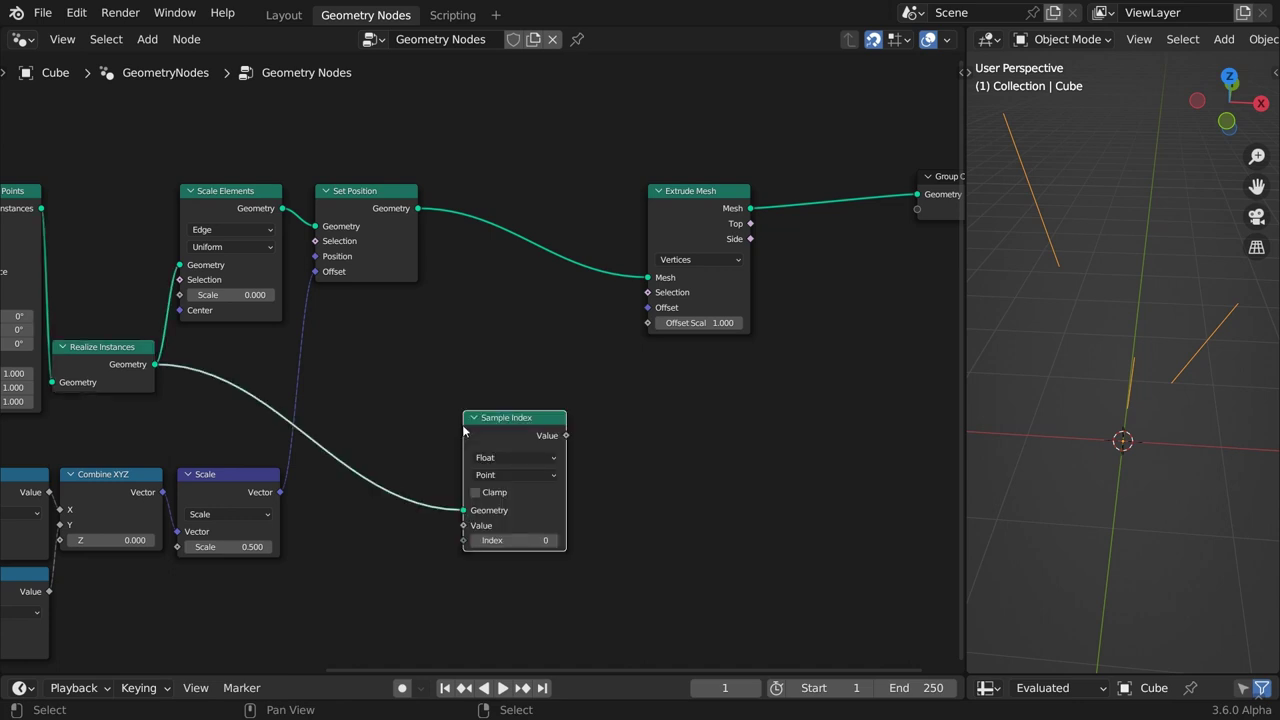
{"action": "left_click_drag", "start_coordinate": [463, 540], "coordinate": [210, 485]}
{"action": "type", "text": "index"}
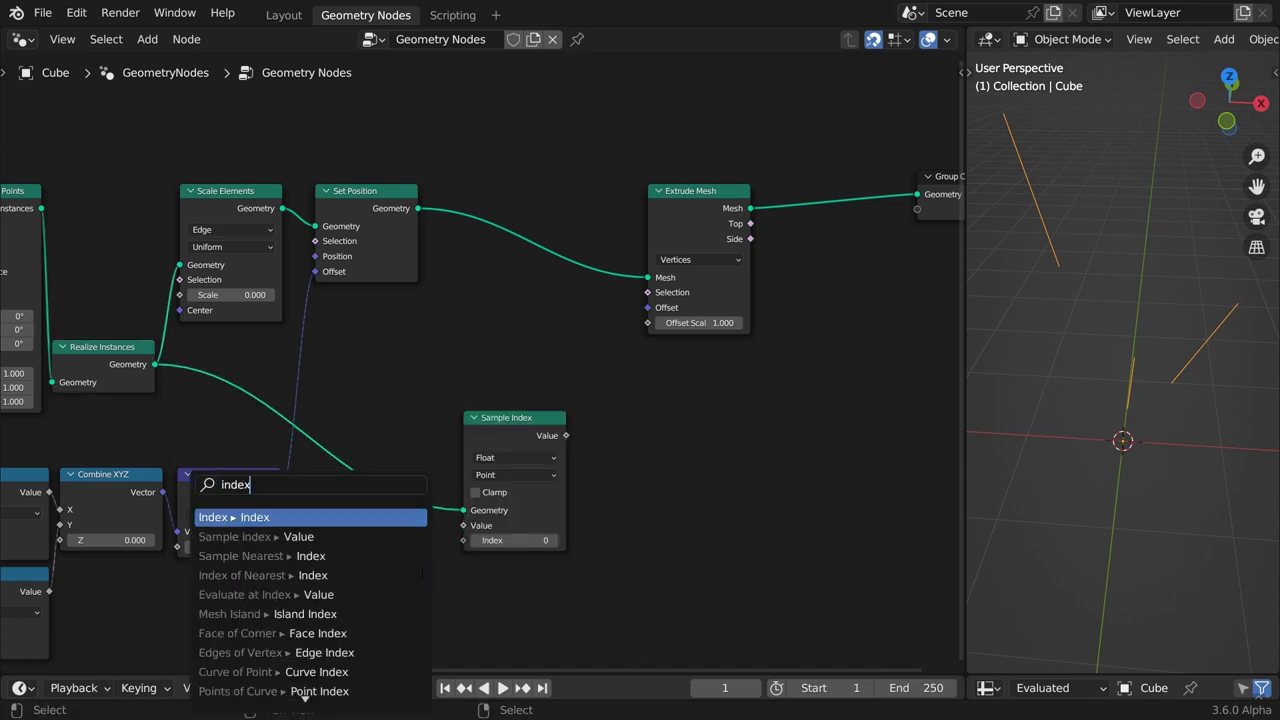
{"action": "key", "text": "Return"}
- Feed a Position node into Sample Index's Value
{"action": "scroll", "coordinate": [507, 459], "scroll_direction": "down", "scroll_amount": 2, "text": "ctrl"}
{"action": "left_click_drag", "start_coordinate": [463, 525], "coordinate": [436, 543]}
{"action": "type", "text": "positio"}
{"action": "key", "text": "Return"}
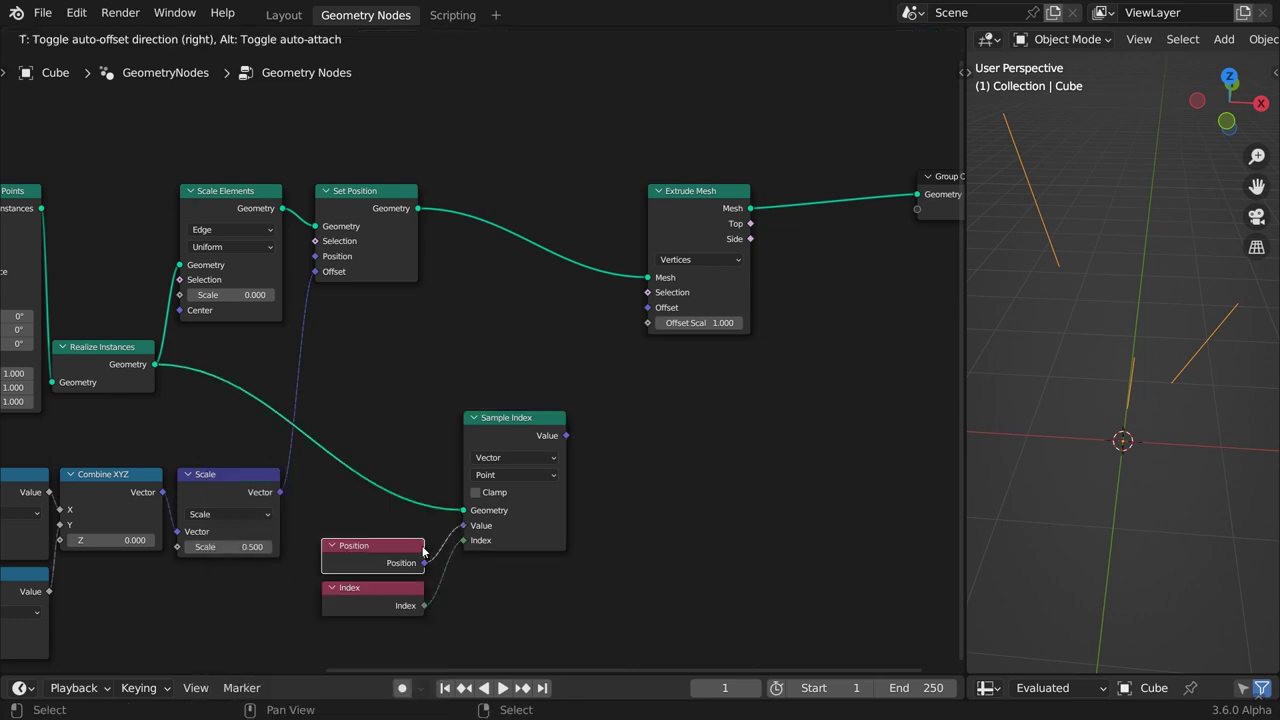
{"action": "left_click", "coordinate": [436, 548]}
- Subtract Position from the sampled position and feed the difference into Extrude Mesh's Offset
{"action": "left_click_drag", "start_coordinate": [566, 435], "coordinate": [643, 508]}
{"action": "type", "text": "sub"}
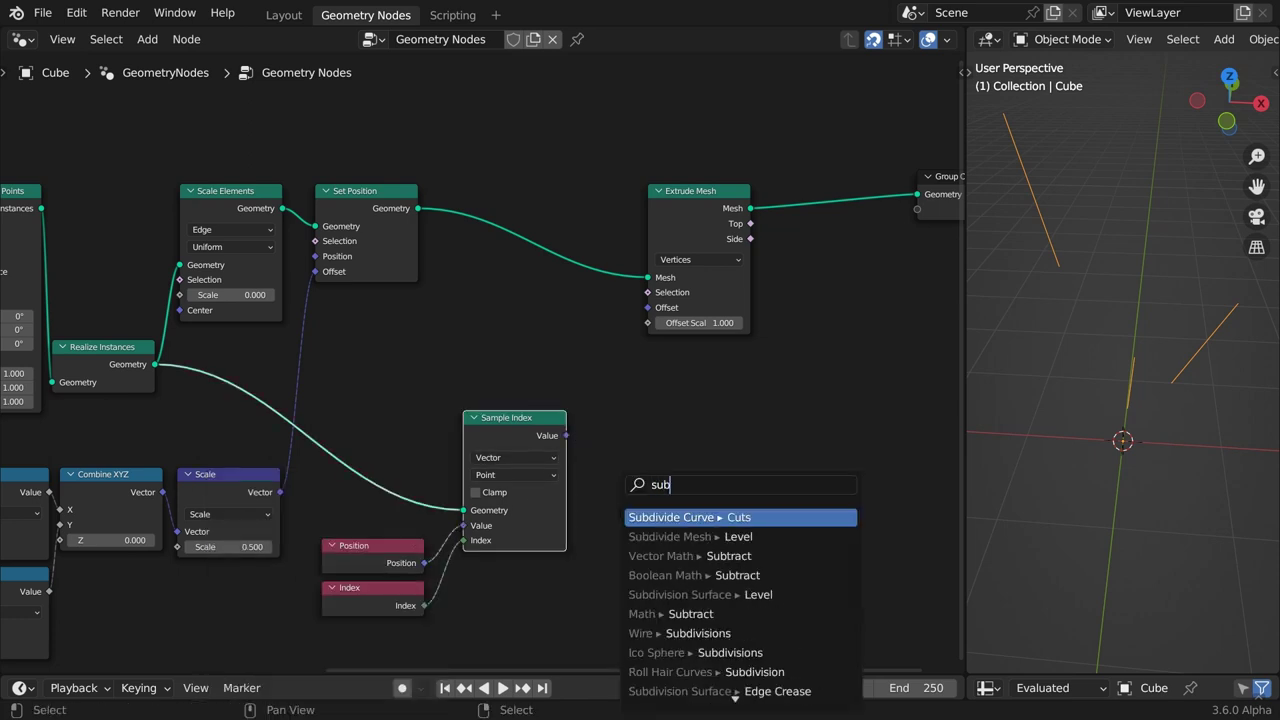
{"action": "type", "text": "tr"}
{"action": "key", "text": "Return"}
{"action": "left_click_drag", "start_coordinate": [425, 563], "coordinate": [620, 561]}
{"action": "left_click_drag", "start_coordinate": [662, 490], "coordinate": [634, 490]}
{"action": "left_click_drag", "start_coordinate": [700, 190], "coordinate": [828, 176]}
{"action": "left_click_drag", "start_coordinate": [693, 506], "coordinate": [775, 293]}
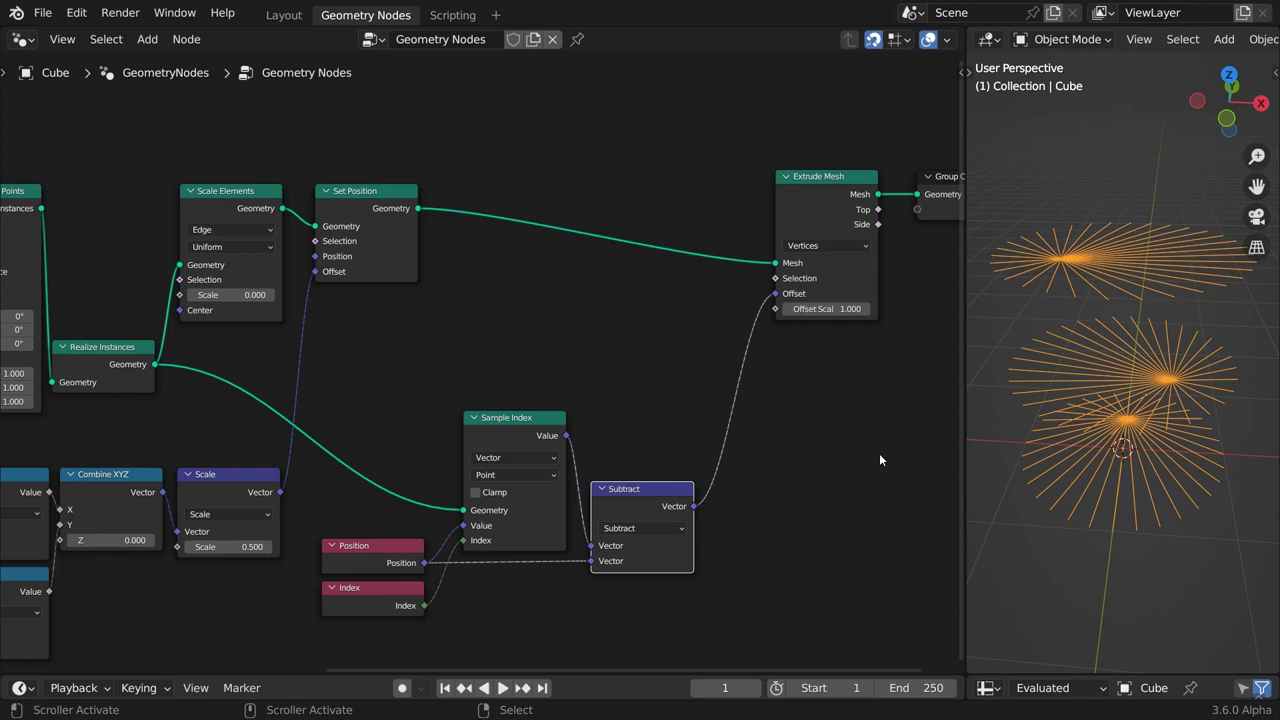
{"action": "middle_click_drag", "start_coordinate": [877, 457], "coordinate": [548, 442]}
- Use the Length of the difference as Extrude Mesh's Offset Scale
{"action": "left_click_drag", "start_coordinate": [696, 347], "coordinate": [638, 169]}
{"action": "left_click_drag", "start_coordinate": [390, 499], "coordinate": [410, 518]}
{"action": "type", "text": "length"}
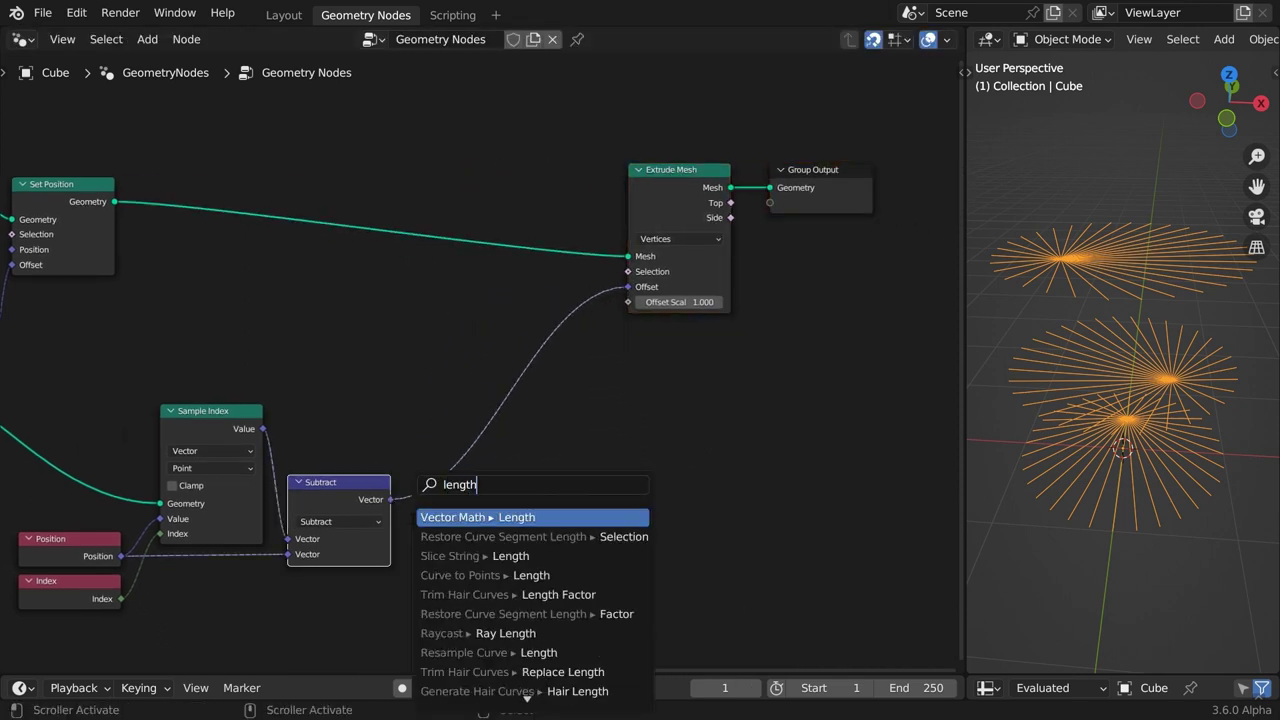
{"action": "key", "text": "Return"}
{"action": "left_click_drag", "start_coordinate": [518, 513], "coordinate": [628, 302]}
{"action": "middle_click_drag", "start_coordinate": [1040, 470], "coordinate": [1051, 378]}
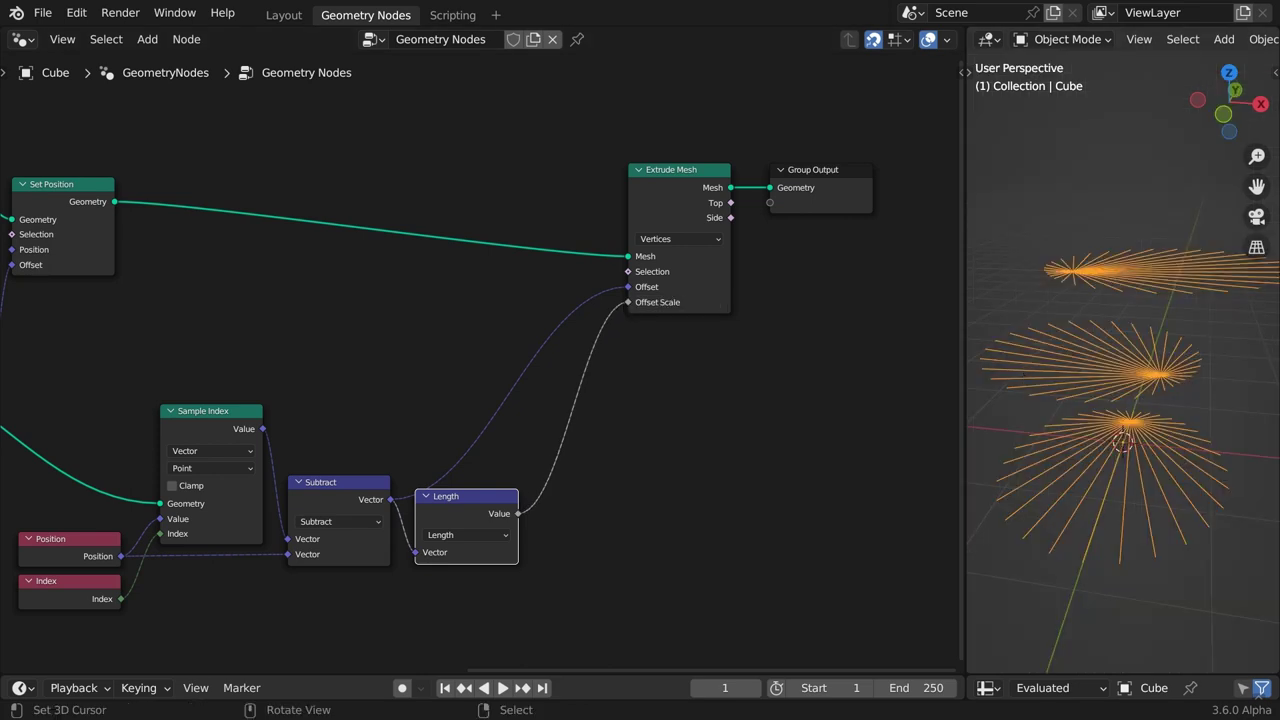
{"action": "left_click_drag", "start_coordinate": [518, 513], "coordinate": [548, 520]}
- Insert a Map Range node between Length and Extrude Mesh's Offset Scale
{"action": "type", "text": "map range"}
{"action": "key", "text": "Return"}
{"action": "middle_click_drag", "start_coordinate": [779, 515], "coordinate": [709, 459]}
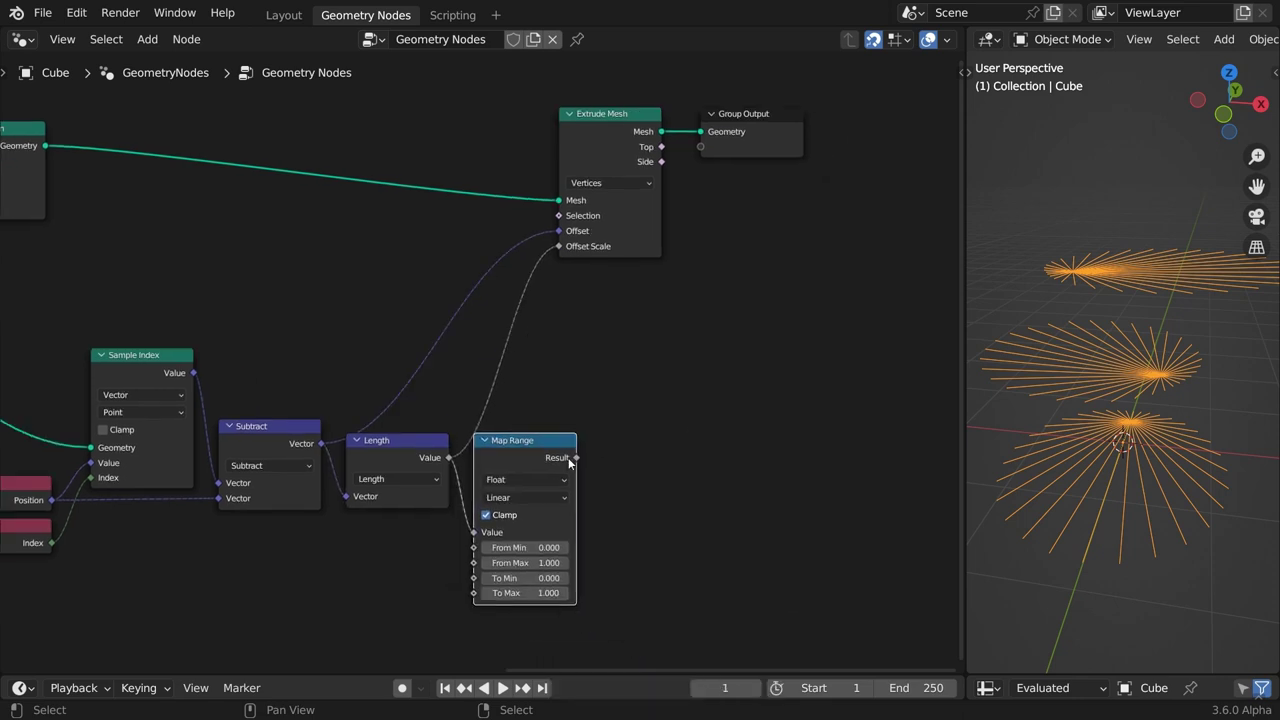
{"action": "left_click_drag", "start_coordinate": [576, 457], "coordinate": [564, 247]}
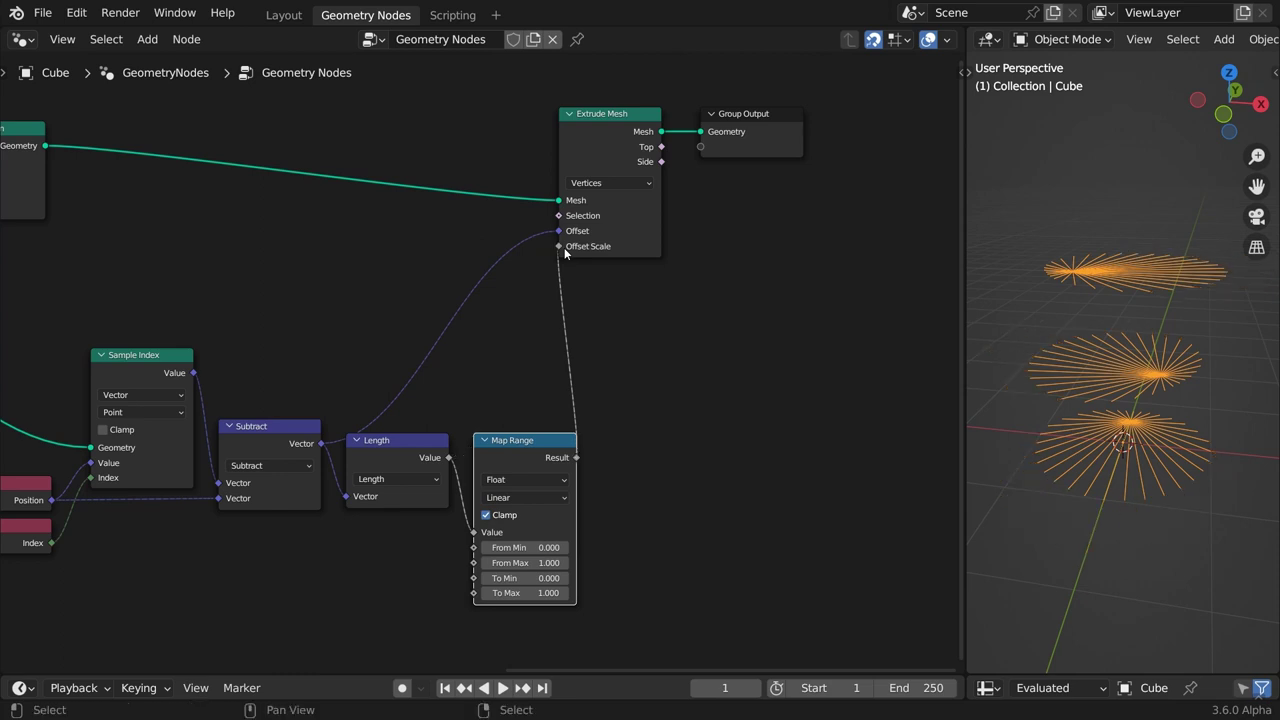
{"action": "left_click_drag", "start_coordinate": [780, 240], "coordinate": [733, 101]}
- Set the Map Range From Min to 1.1 and From Max to 0.95
{"action": "left_click", "coordinate": [538, 547]}
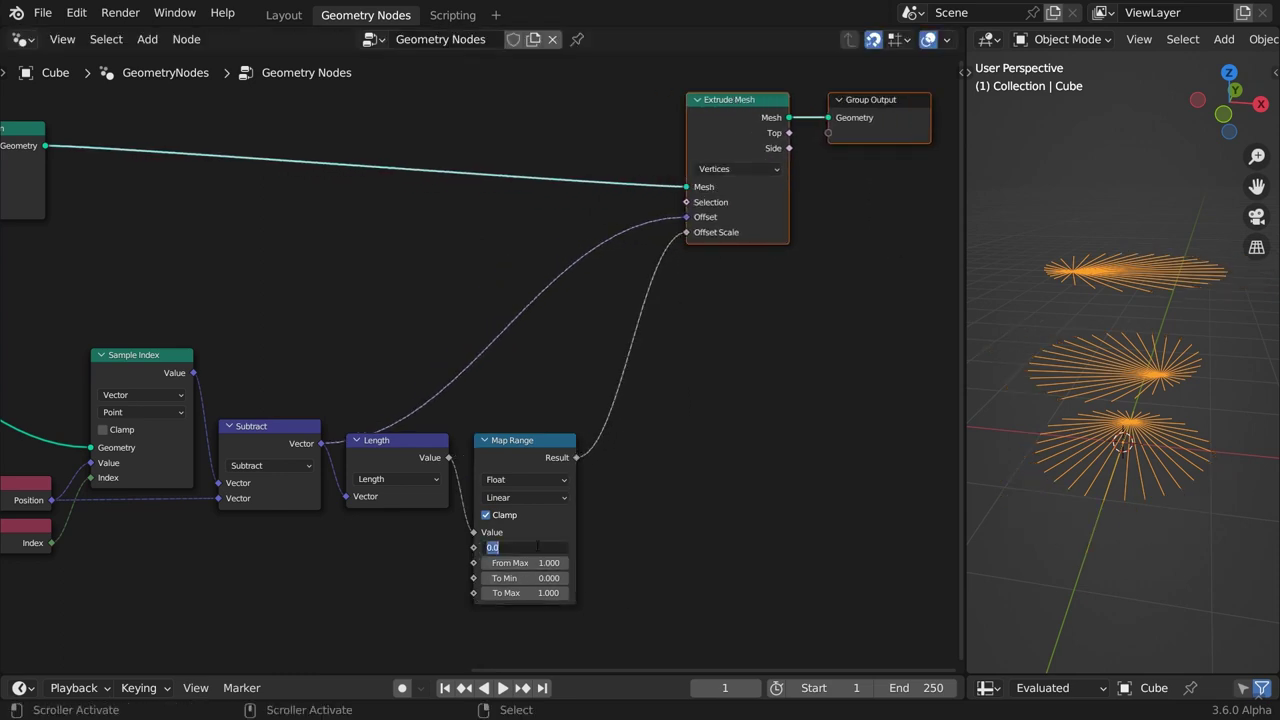
{"action": "type", "text": "1.1"}
{"action": "key", "text": "Tab"}
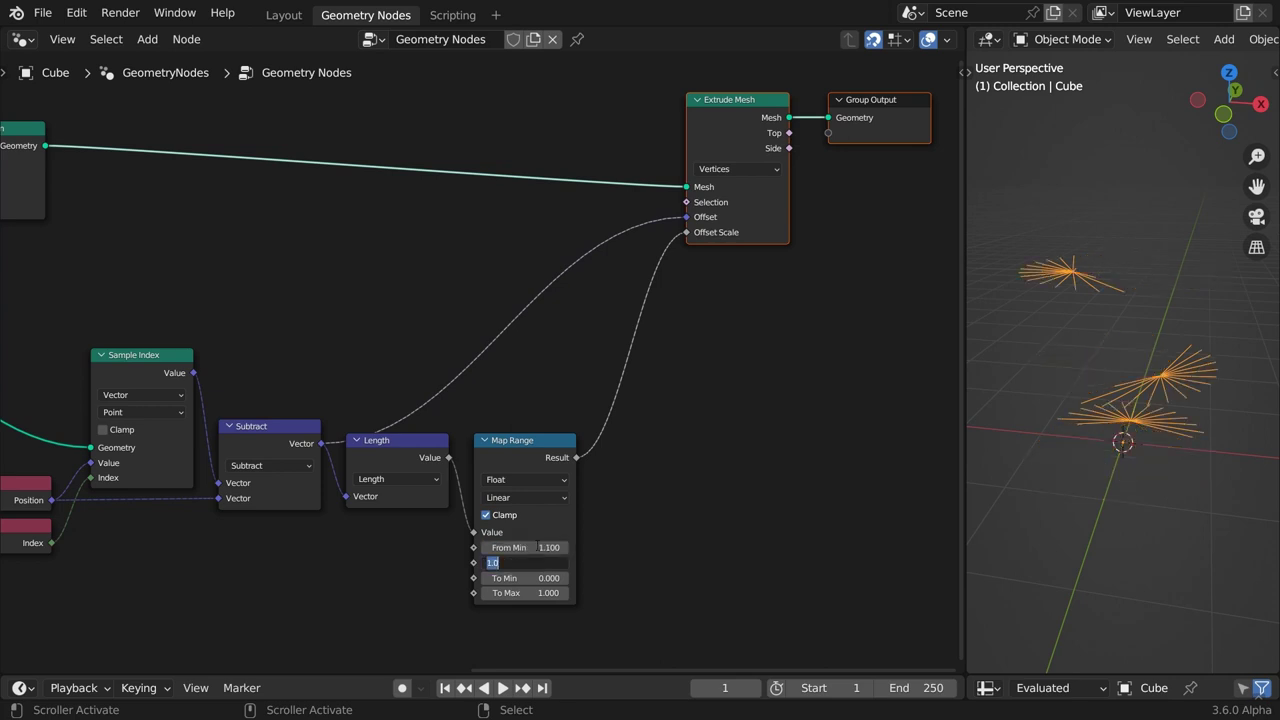
{"action": "type", "text": "0.95"}
{"action": "key", "text": "Return"}
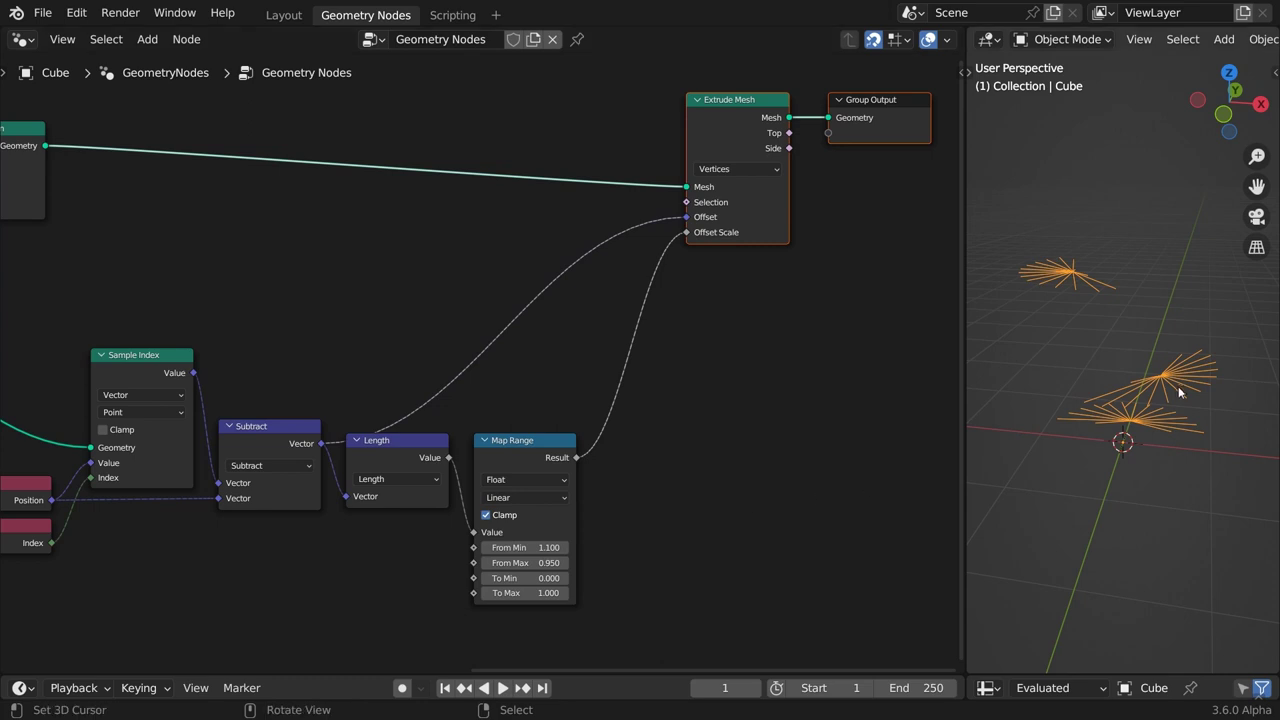
- Play the animation in top view to check the shorter spikes
{"action": "key", "text": "KP_7"}
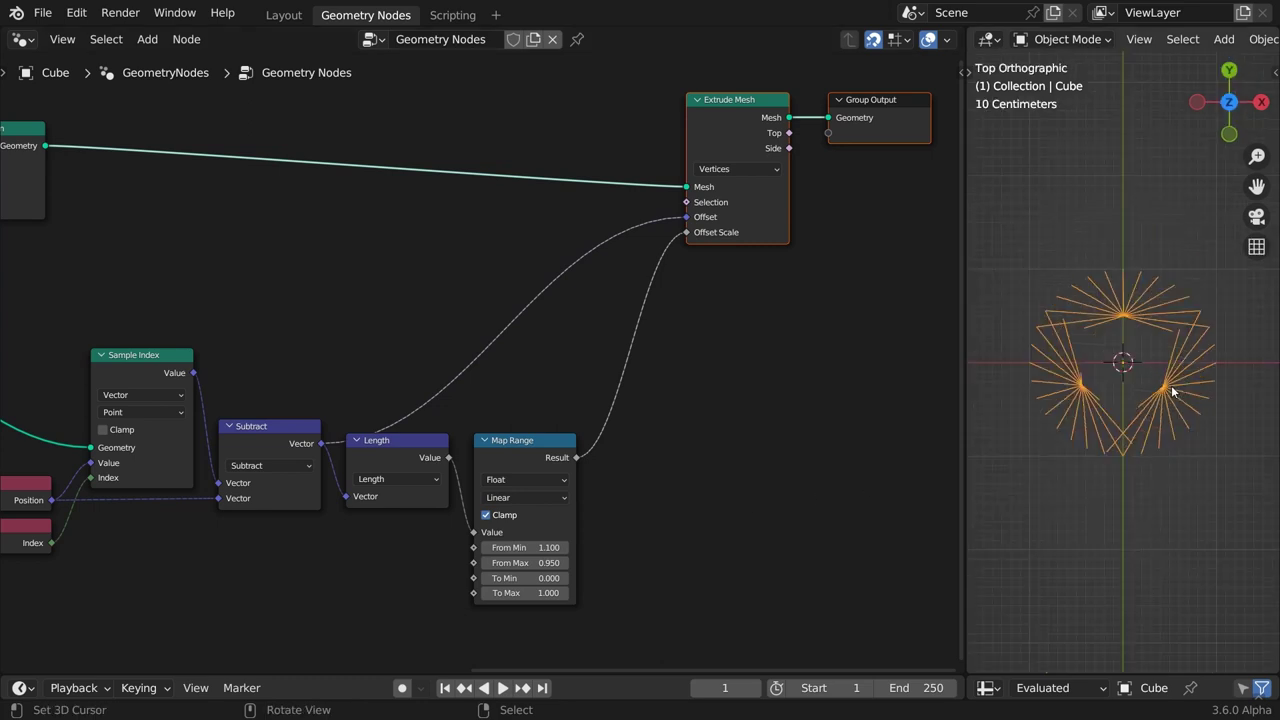
{"action": "key", "text": "space"}
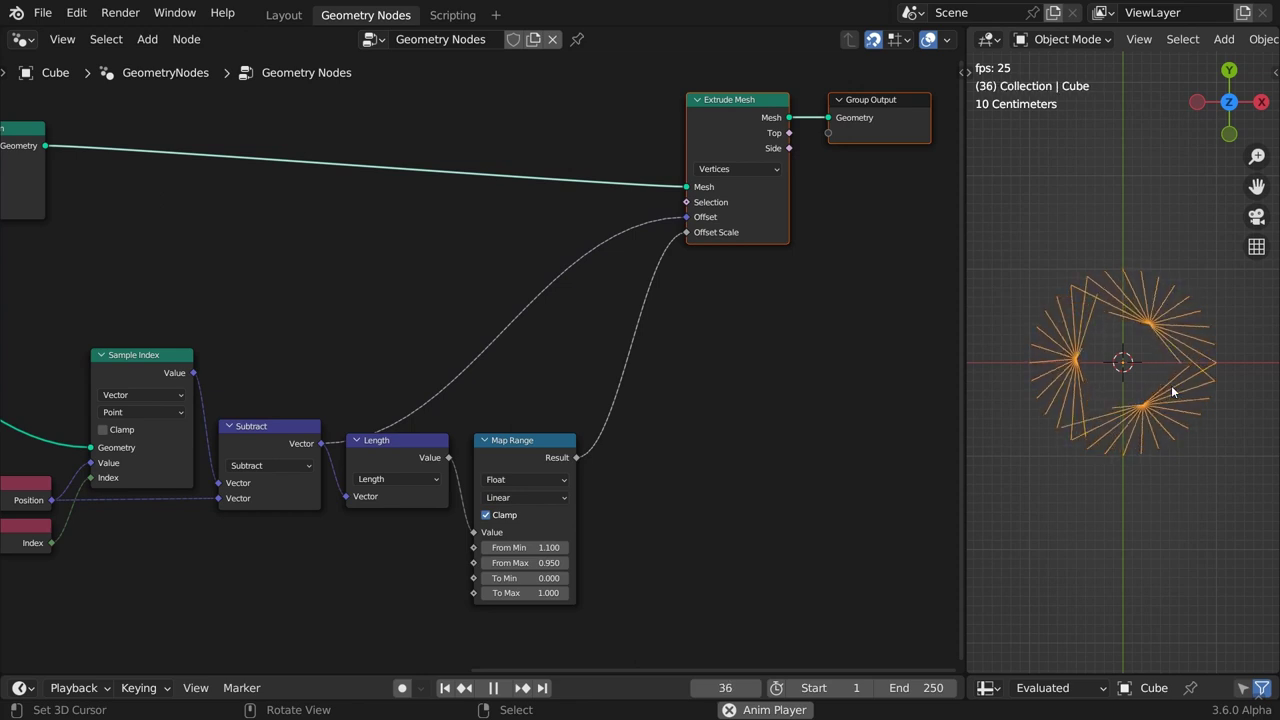
{"action": "key", "text": "space"}
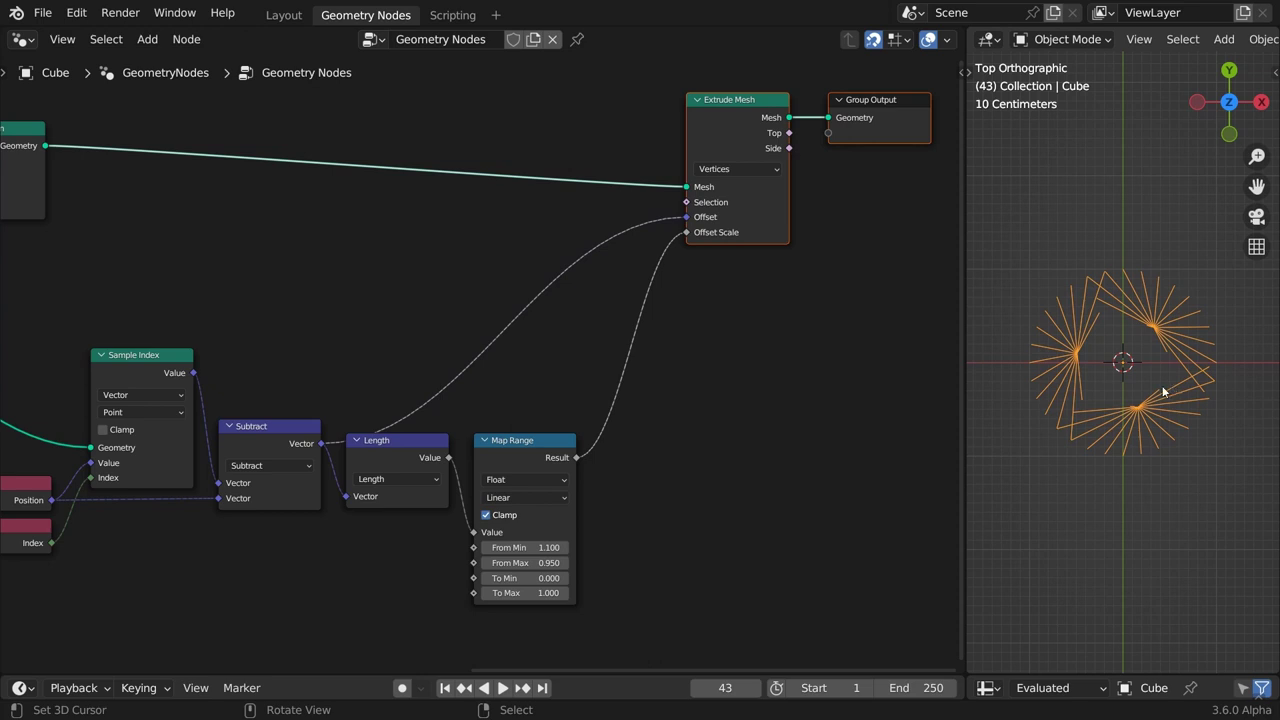
{"action": "middle_click_drag", "start_coordinate": [884, 303], "coordinate": [596, 330]}
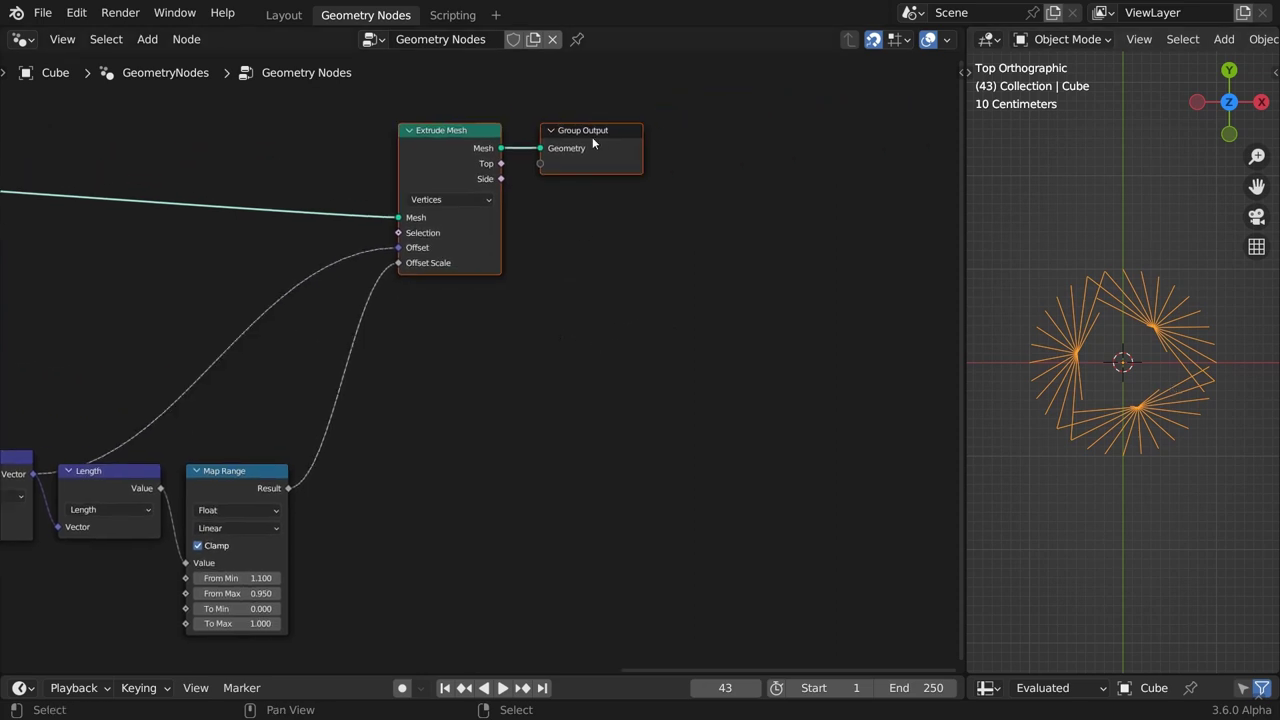
{"action": "left_click_drag", "start_coordinate": [501, 148], "coordinate": [527, 140]}
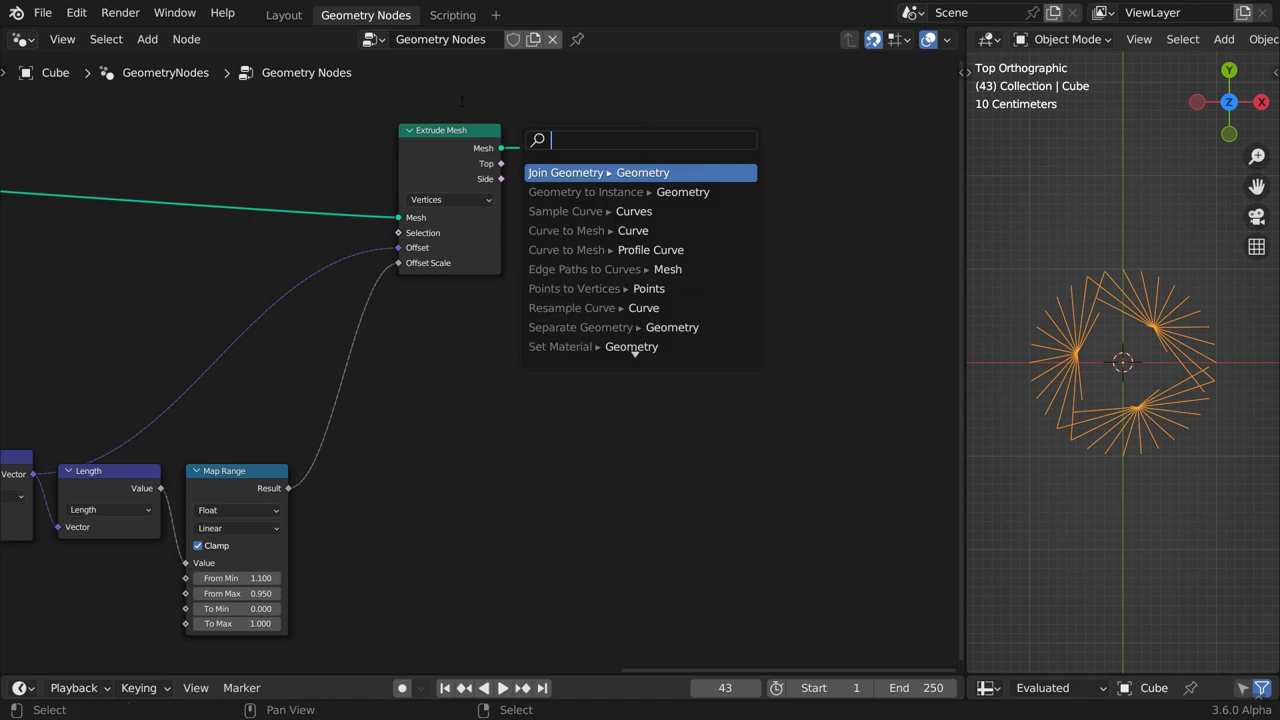
- Add Merge by Distance after Extrude Mesh and preview the animation
{"action": "type", "text": "merge"}
{"action": "key", "text": "Return"}
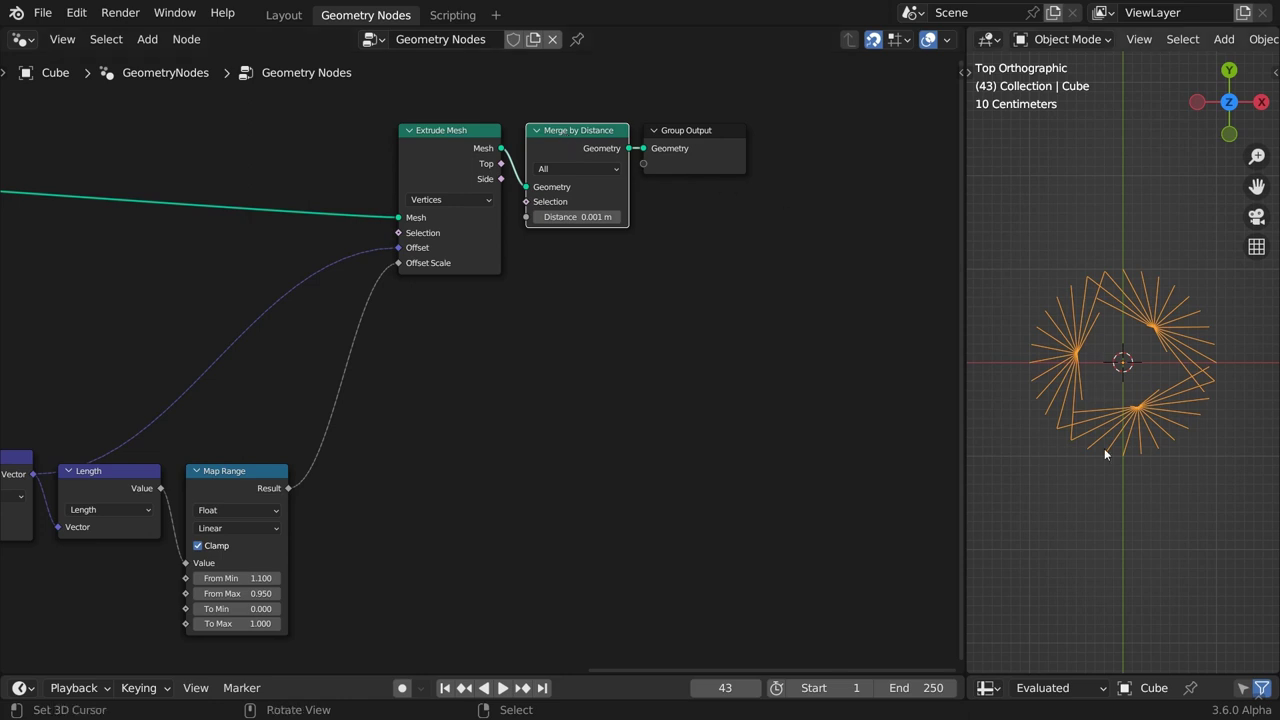
{"action": "key", "text": "space"}
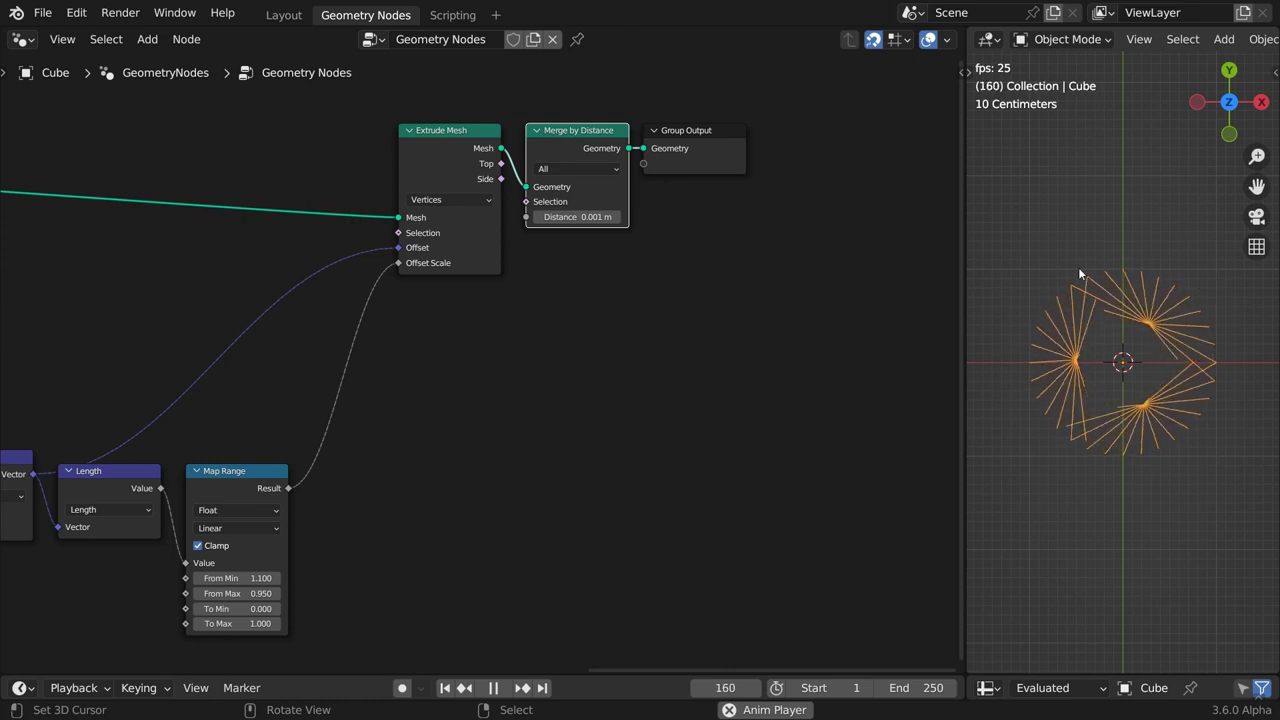
{"action": "key", "text": "space"}
{"action": "left_click_drag", "start_coordinate": [629, 148], "coordinate": [656, 140]}
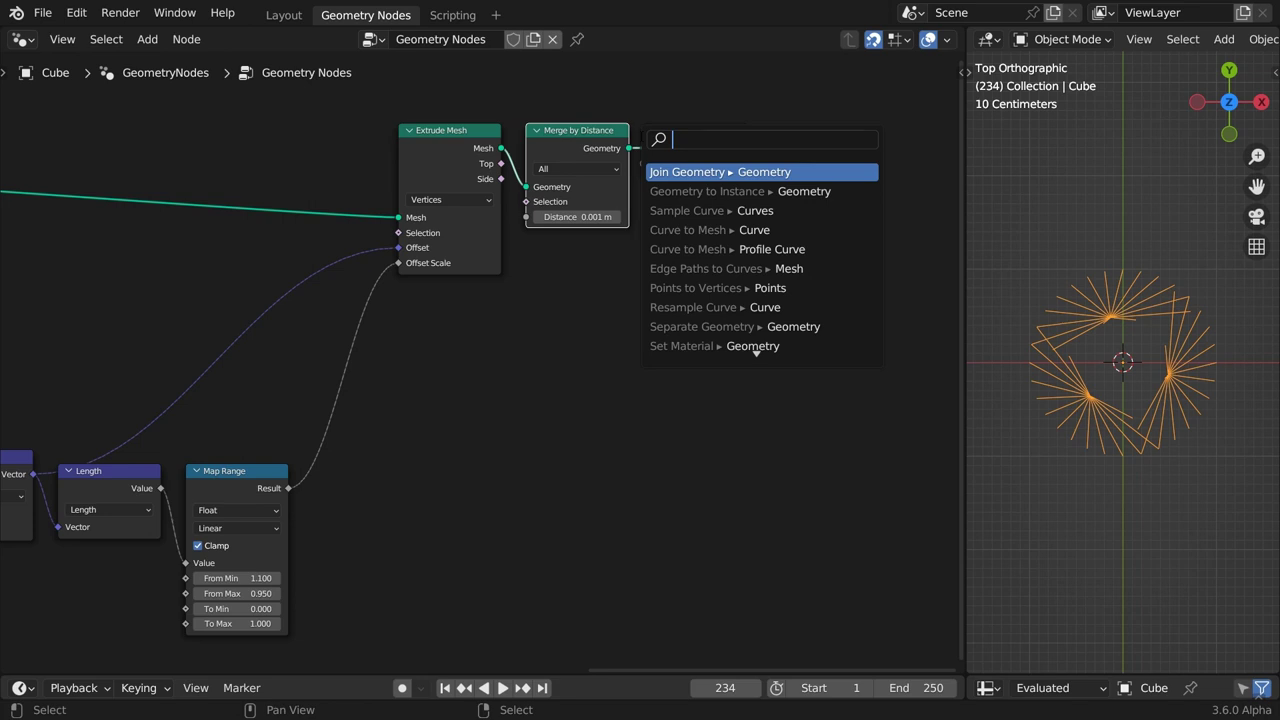
- Add Instance on Points before the output, instancing a 16-vertex Mesh Circle
{"action": "type", "text": "instance"}
{"action": "key", "text": "Return"}
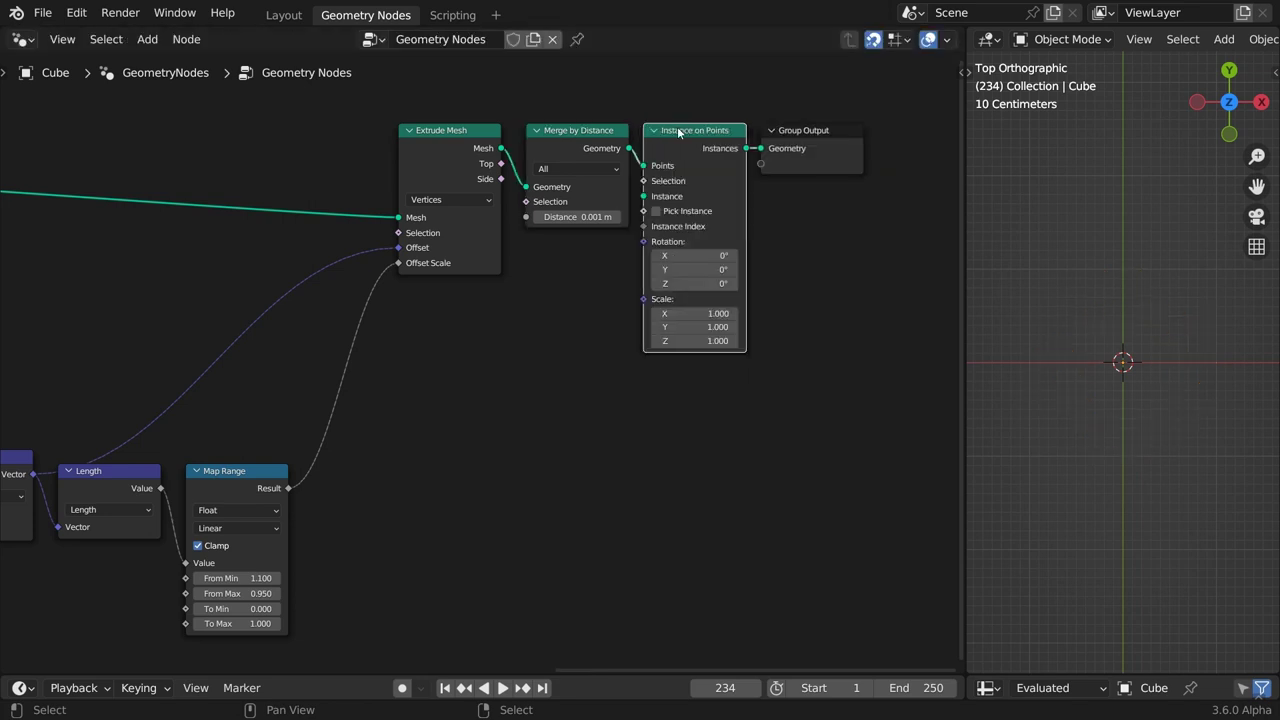
{"action": "left_click_drag", "start_coordinate": [643, 196], "coordinate": [390, 253]}
{"action": "type", "text": "circle"}
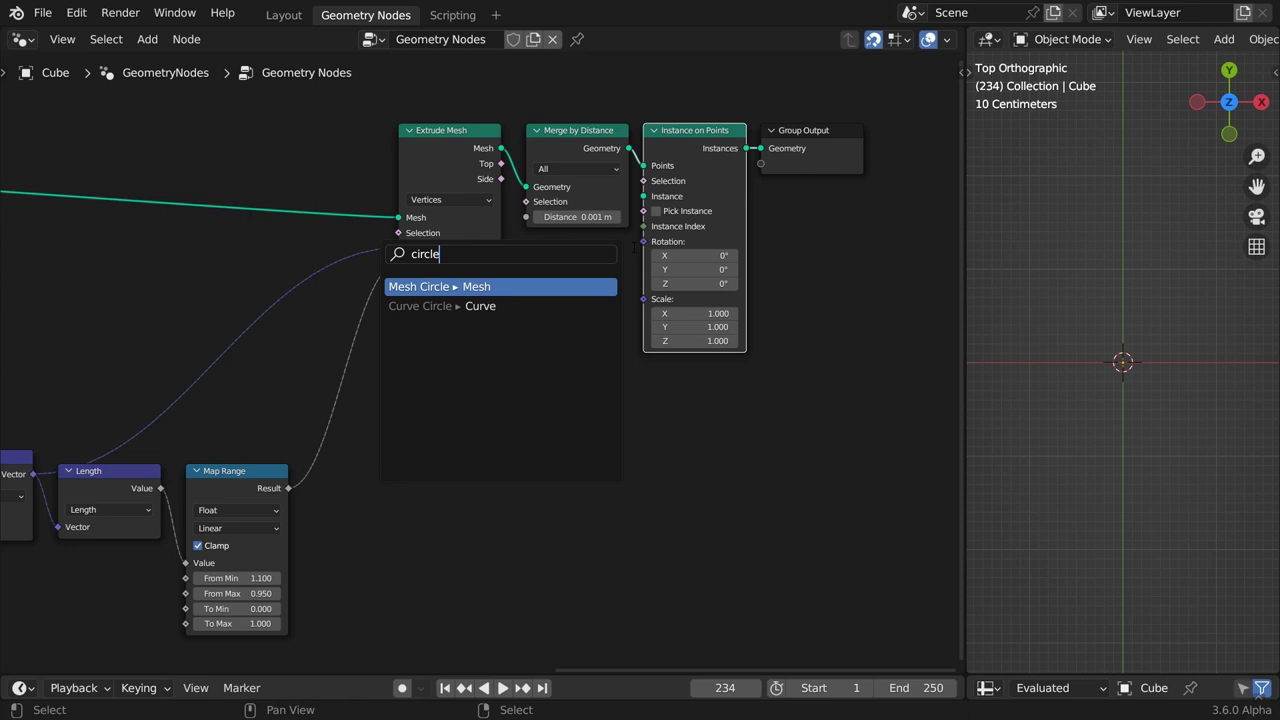
{"action": "key", "text": "Return"}
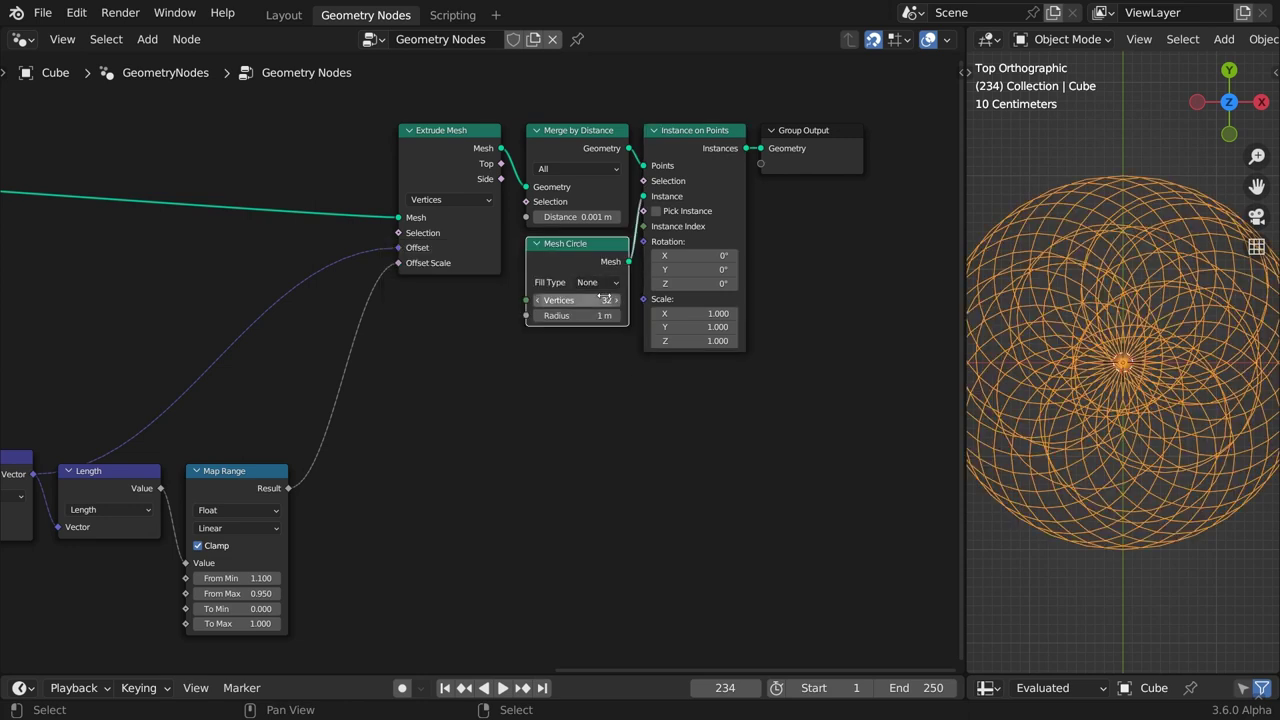
{"action": "double_click", "coordinate": [603, 299]}
{"action": "type", "text": "16"}
{"action": "key", "text": "Return"}
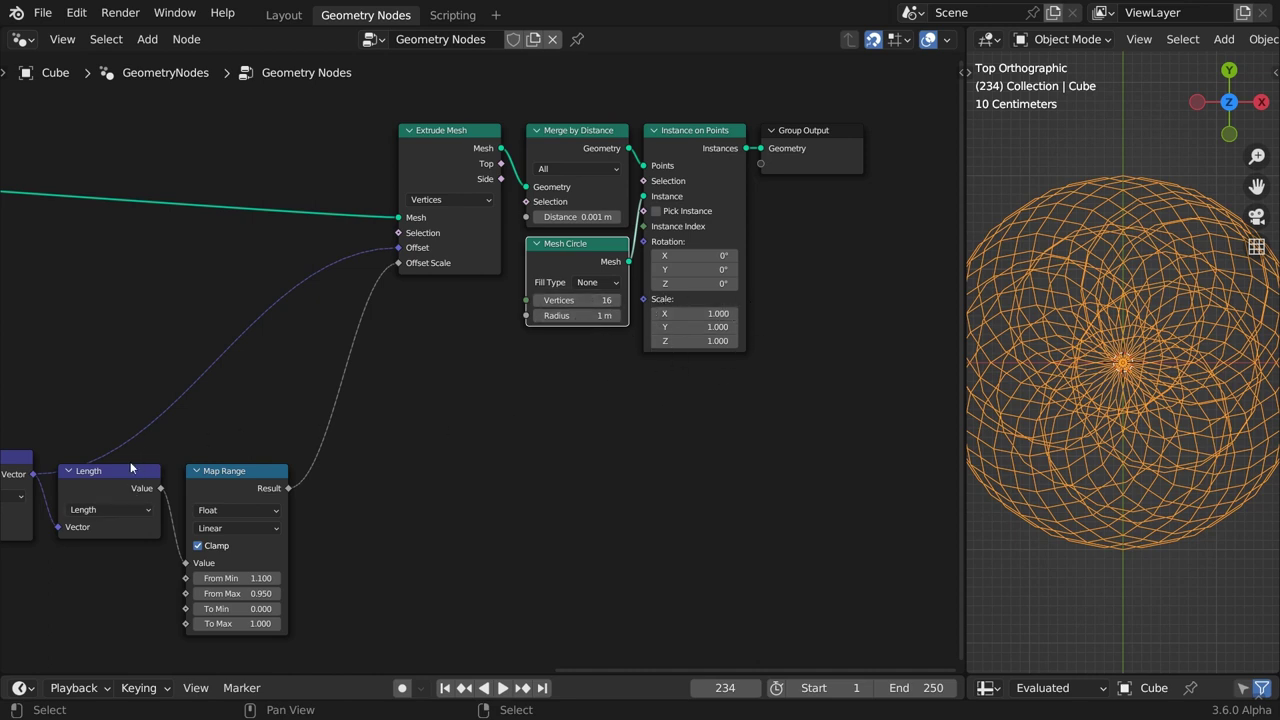
- Try driving the instance Scale with the line length, then cut that link
{"action": "left_click_drag", "start_coordinate": [165, 489], "coordinate": [643, 299]}
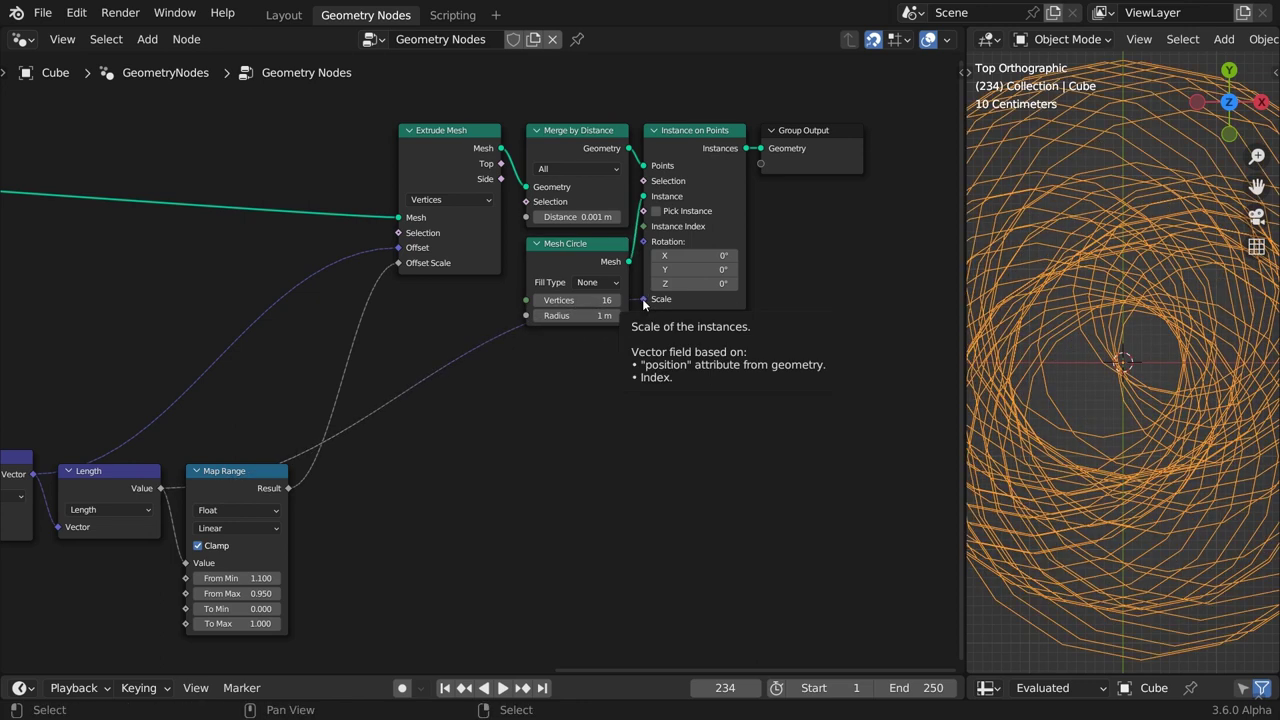
{"action": "scroll", "coordinate": [1153, 392], "scroll_direction": "down", "scroll_amount": 3}
{"action": "middle_click_drag", "start_coordinate": [1153, 392], "coordinate": [1168, 279]}
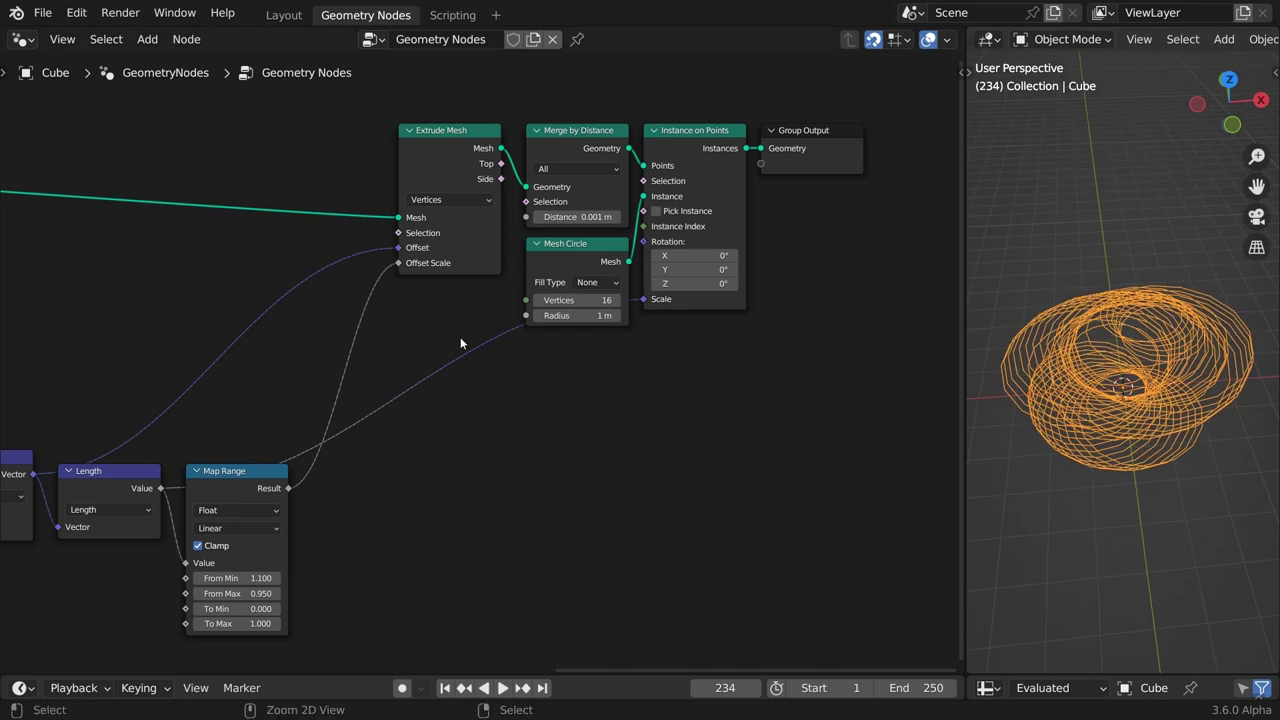
{"action": "right_click_drag", "start_coordinate": [460, 343], "coordinate": [492, 440], "text": "ctrl"}
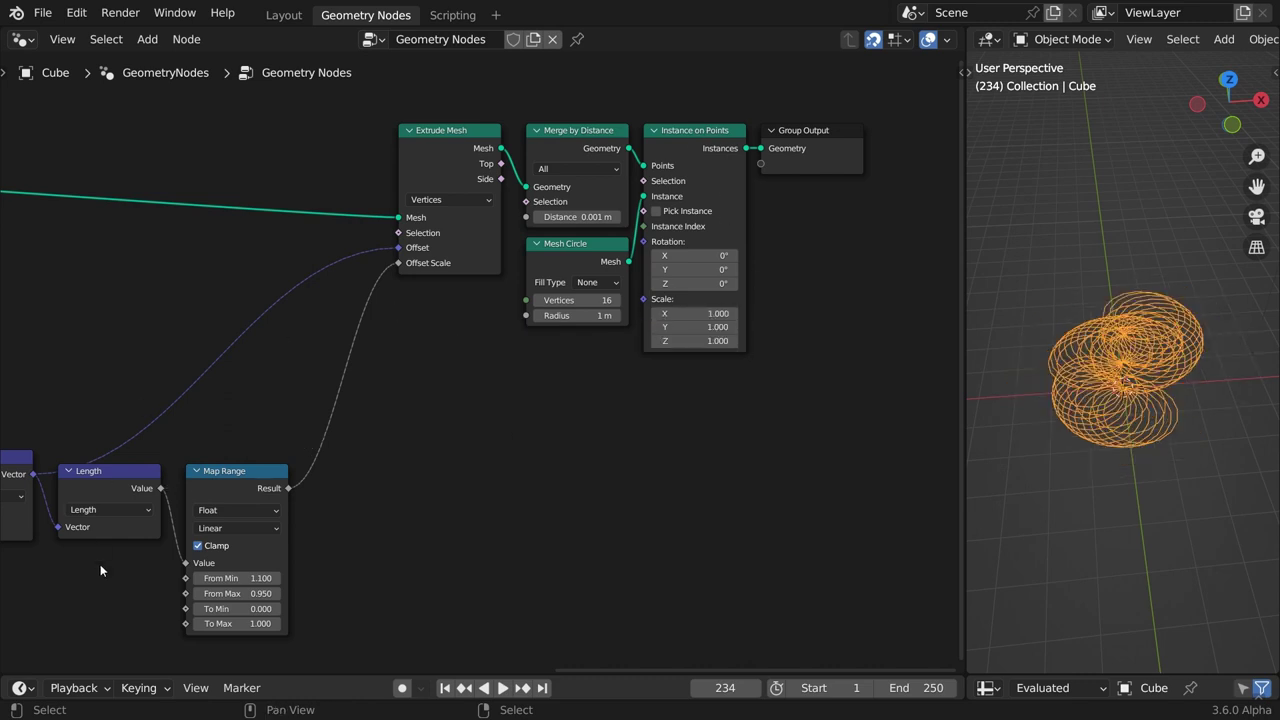
{"action": "middle_click_drag", "start_coordinate": [116, 363], "coordinate": [438, 386]}
- Insert Capture Attribute between Set Position and Extrude Mesh, capturing the Length value
{"action": "left_click_drag", "start_coordinate": [80, 199], "coordinate": [566, 201]}
{"action": "type", "text": "capture"}
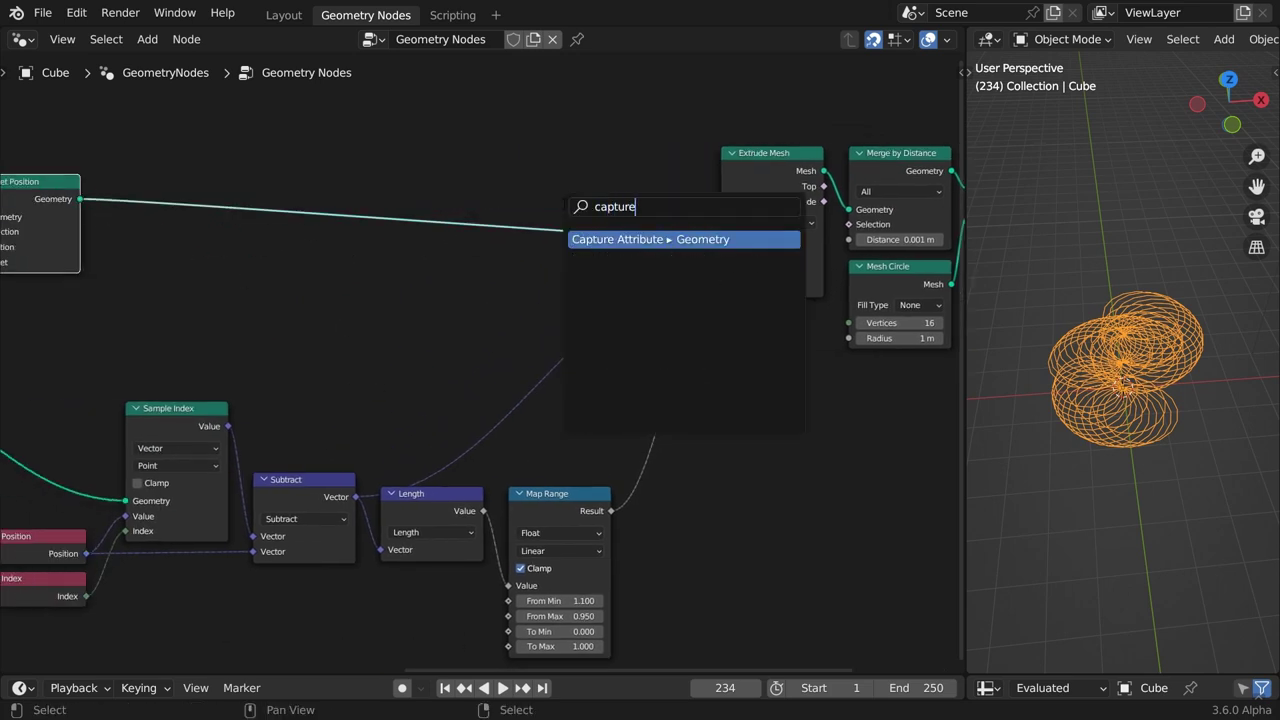
{"action": "key", "text": "Return"}
{"action": "left_click", "coordinate": [575, 181]}
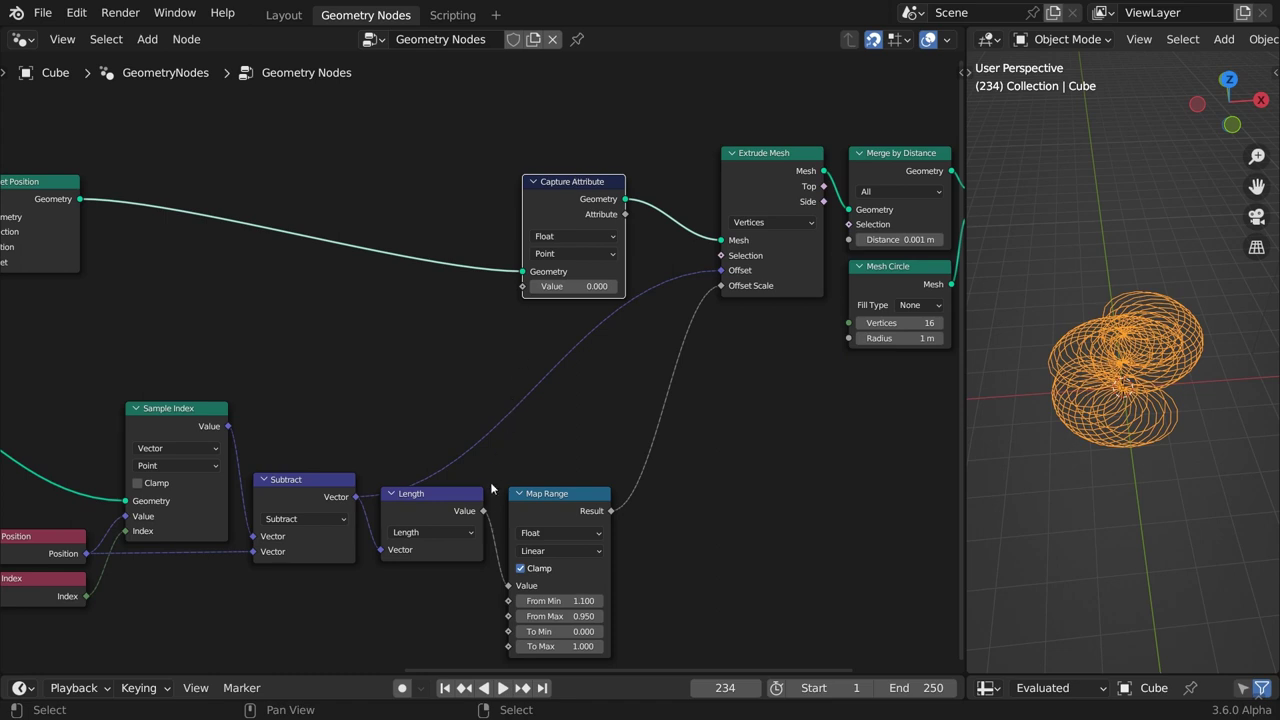
{"action": "left_click_drag", "start_coordinate": [483, 510], "coordinate": [538, 291]}
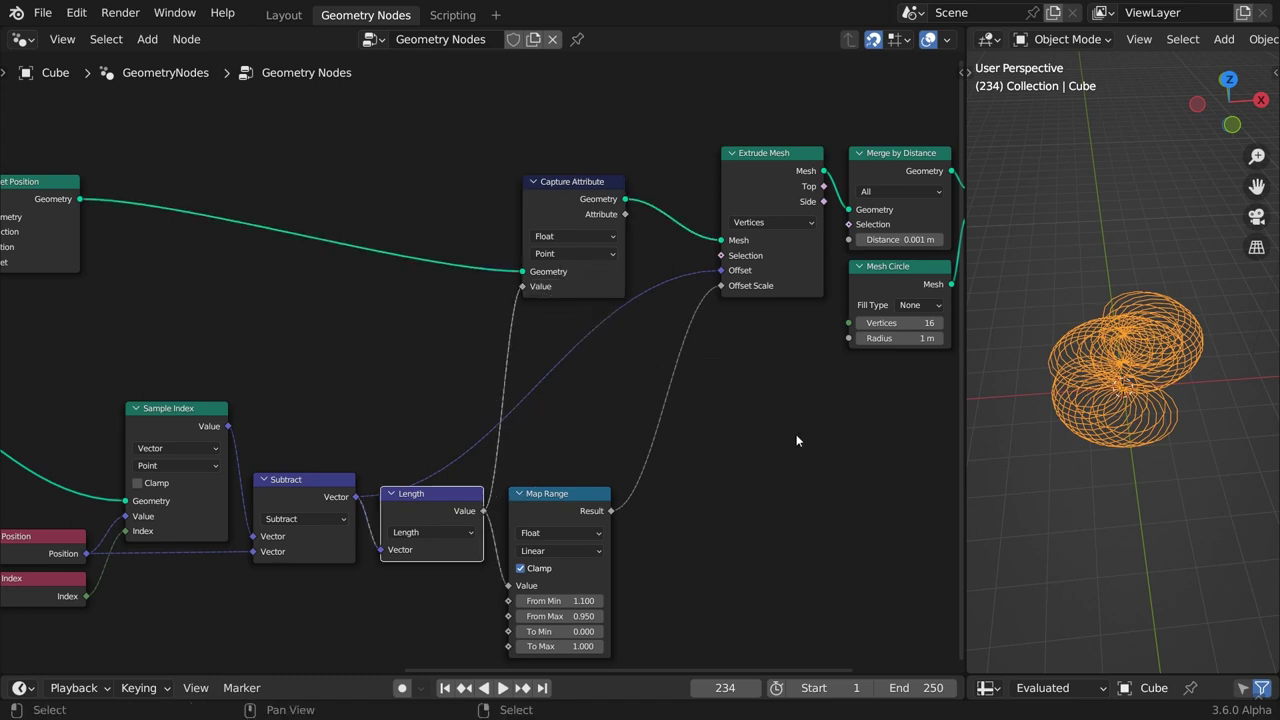
{"action": "middle_click_drag", "start_coordinate": [860, 466], "coordinate": [610, 434]}
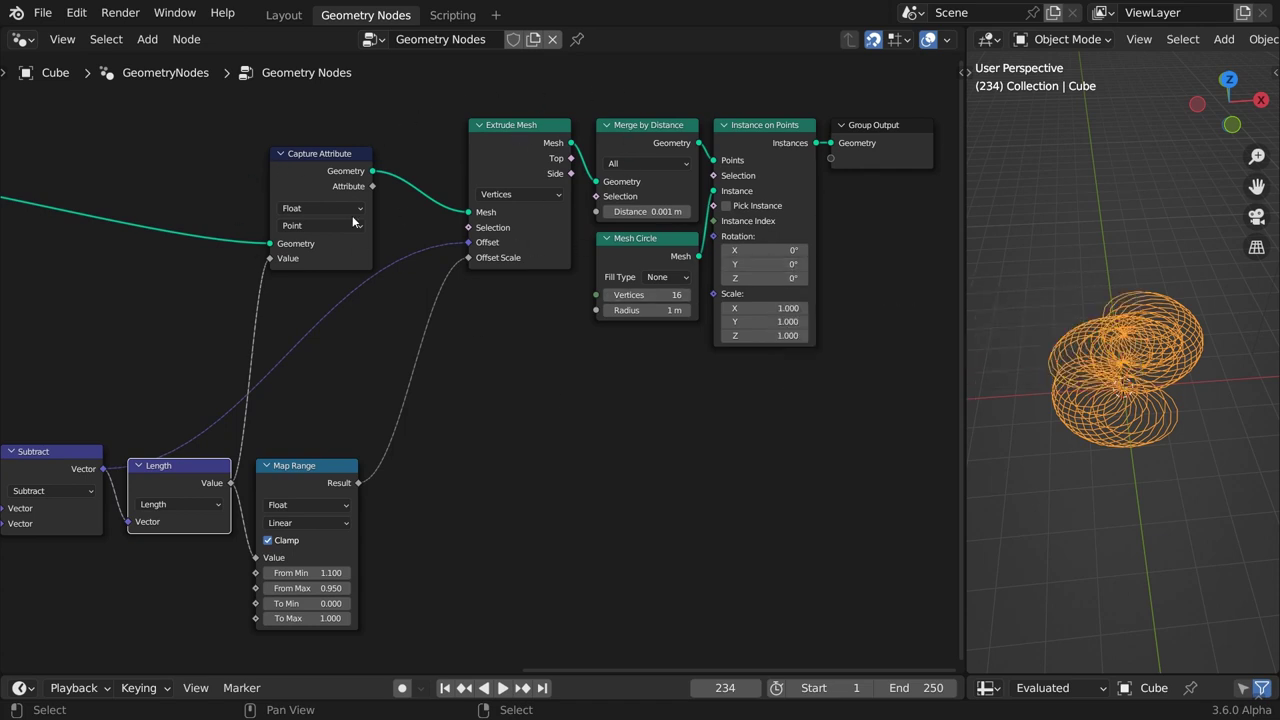
{"action": "left_click_drag", "start_coordinate": [373, 186], "coordinate": [590, 445]}
- Add a Map Range from the captured attribute and a Geometry to Instance joining merged lines and circles
{"action": "type", "text": "map"}
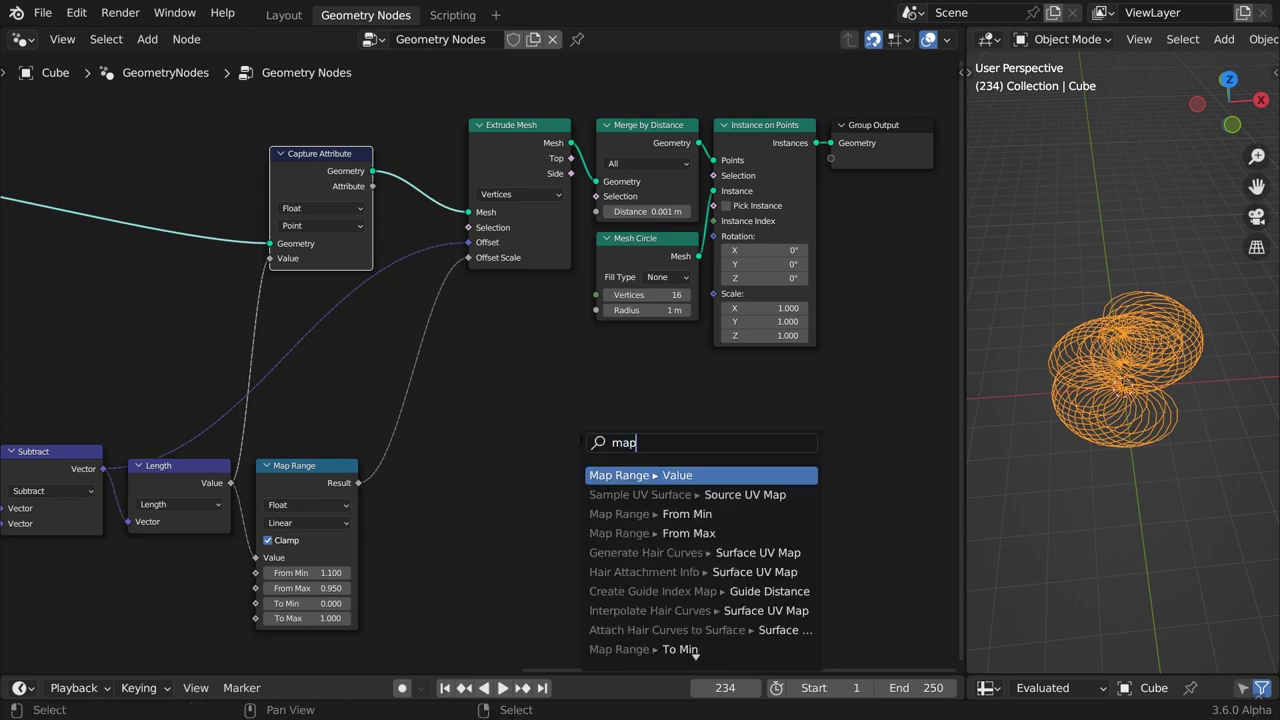
{"action": "key", "text": "Return"}
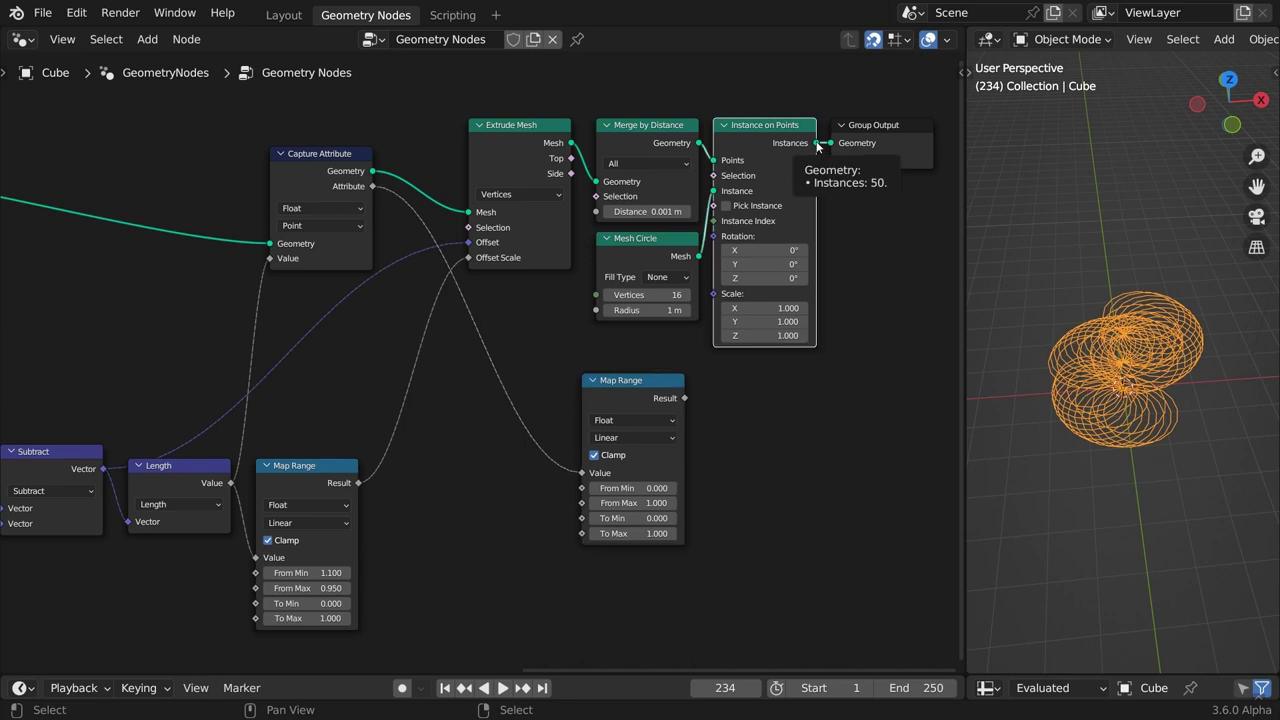
{"action": "left_click_drag", "start_coordinate": [817, 143], "coordinate": [862, 110]}
{"action": "type", "text": "to instance"}
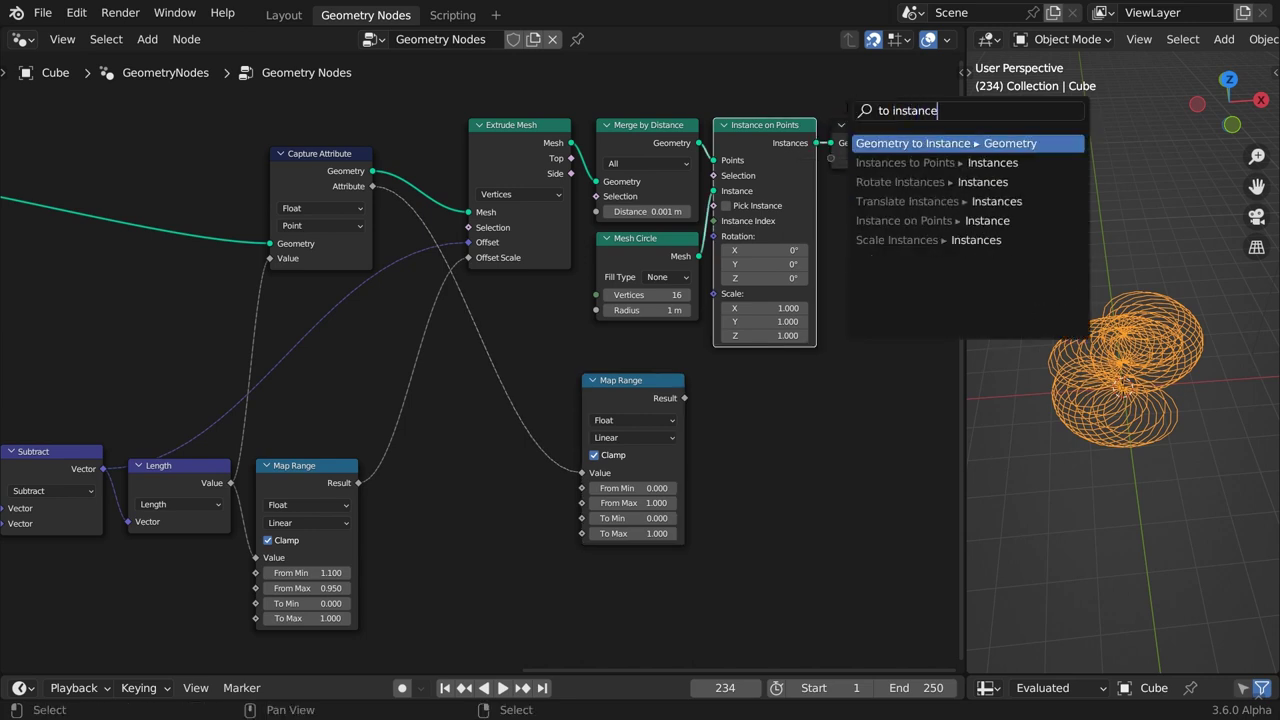
{"action": "key", "text": "Return"}
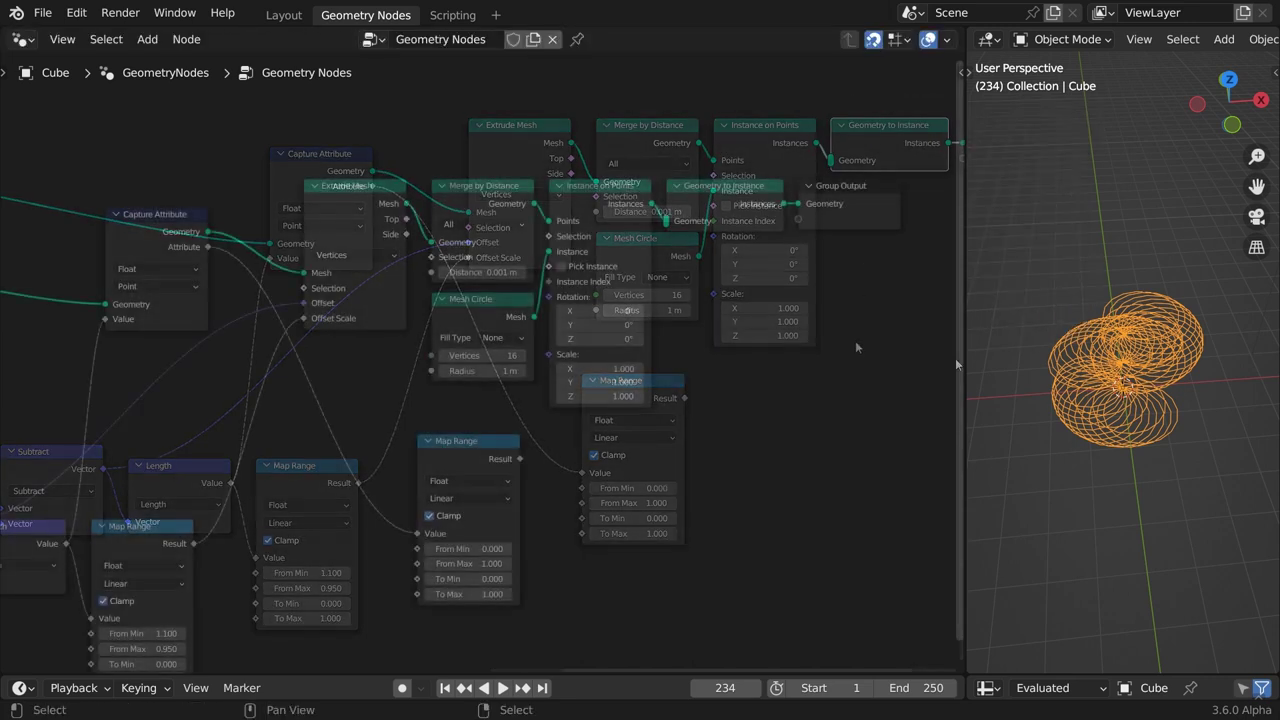
{"action": "left_click_drag", "start_coordinate": [536, 203], "coordinate": [773, 121]}
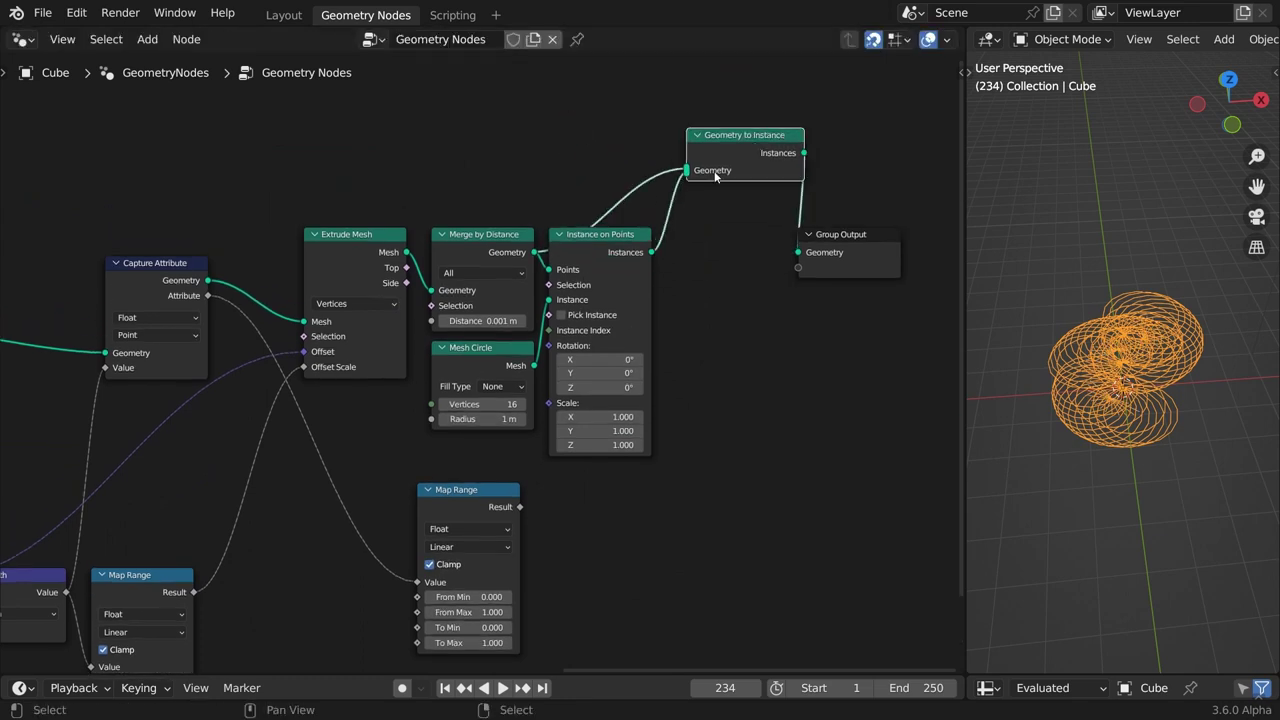
{"action": "left_click_drag", "start_coordinate": [633, 234], "coordinate": [640, 266]}
{"action": "left_click_drag", "start_coordinate": [812, 246], "coordinate": [840, 146]}
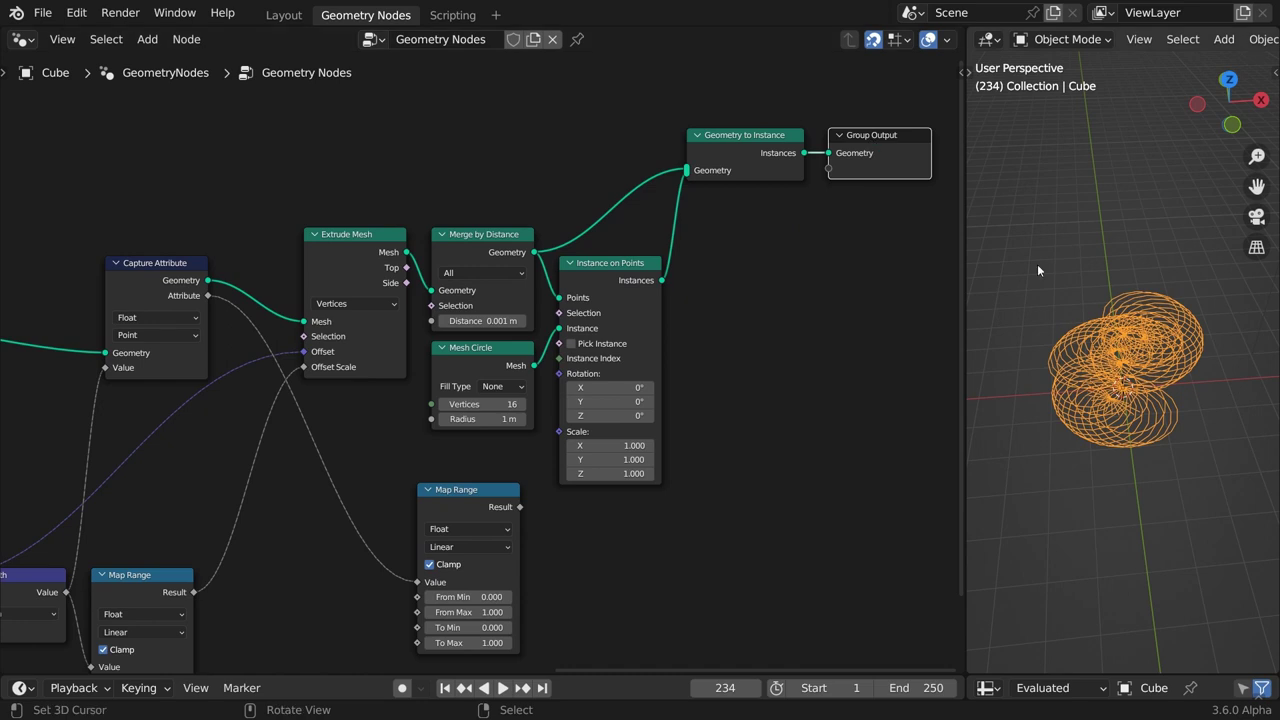
- In top view, connect the new Map Range's Result to Instance on Points' Scale
{"action": "key", "text": "KP_7"}
{"action": "scroll", "coordinate": [1145, 335], "scroll_direction": "up", "scroll_amount": 2}
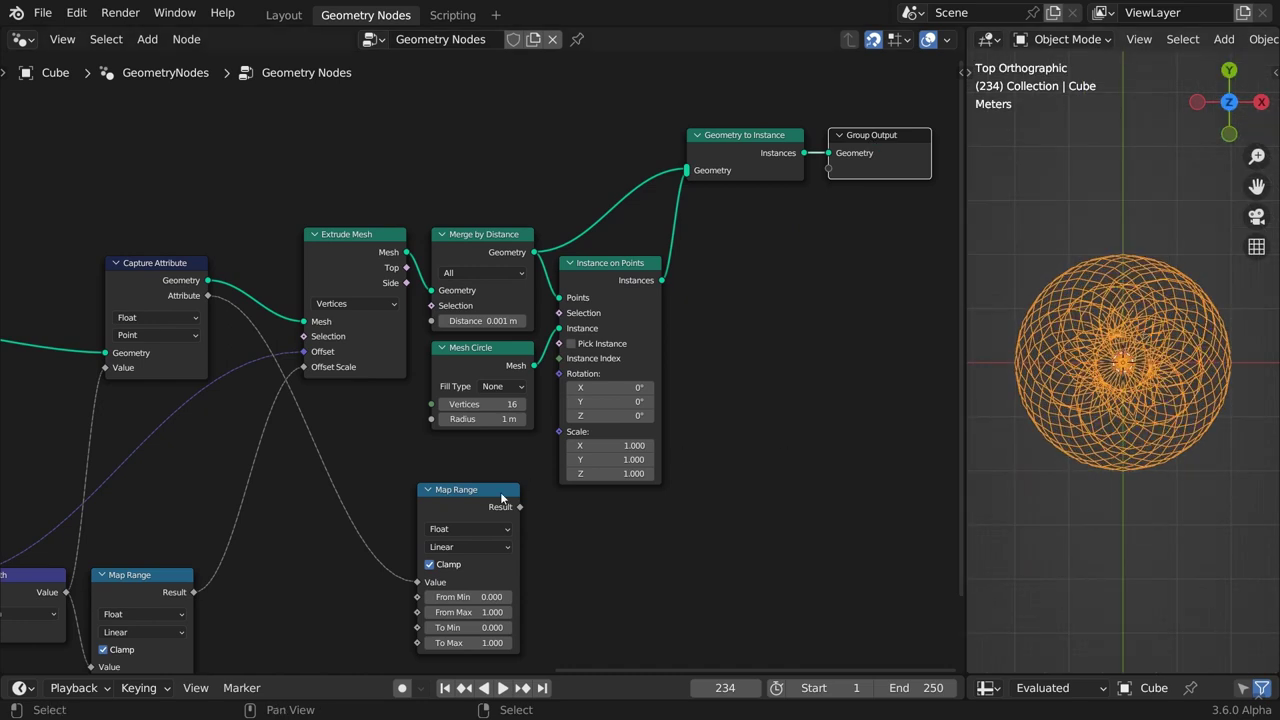
{"action": "left_click_drag", "start_coordinate": [520, 507], "coordinate": [565, 435]}
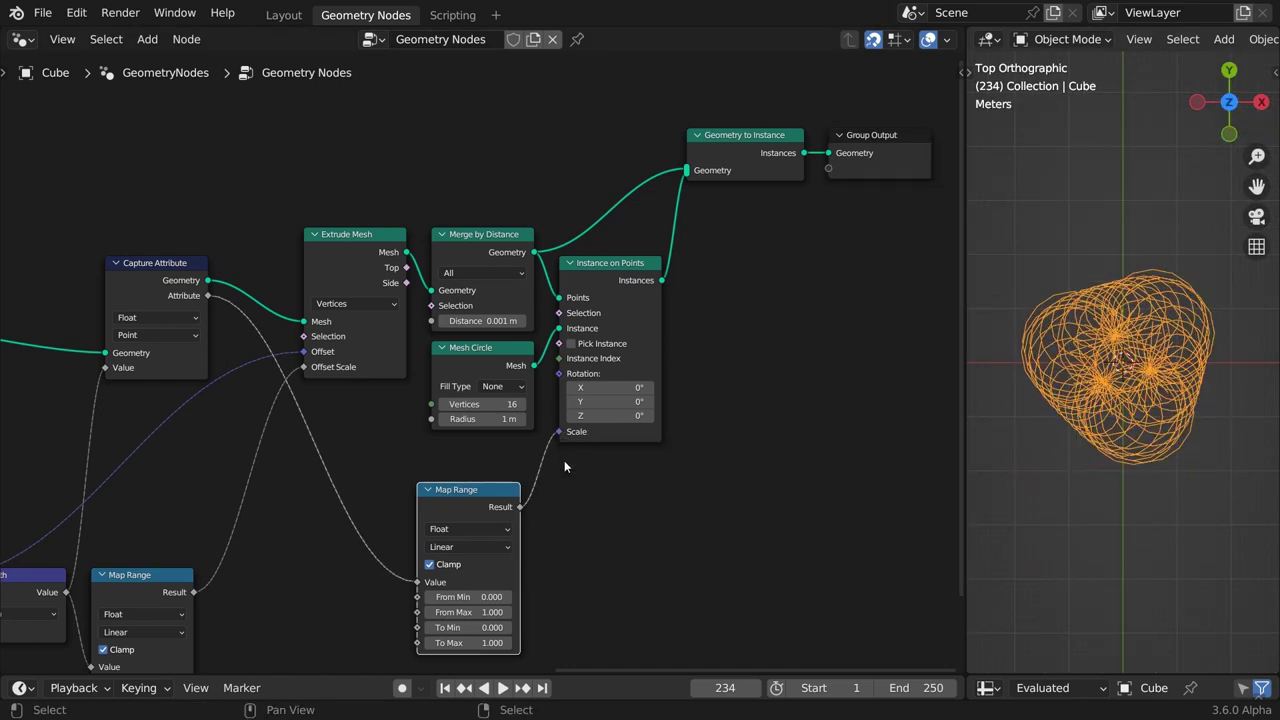
{"action": "left_click", "coordinate": [492, 594]}
- Set the Map Range to remap 0.5–0.6 onto 0.05–0.01
{"action": "type", "text": "0.5"}
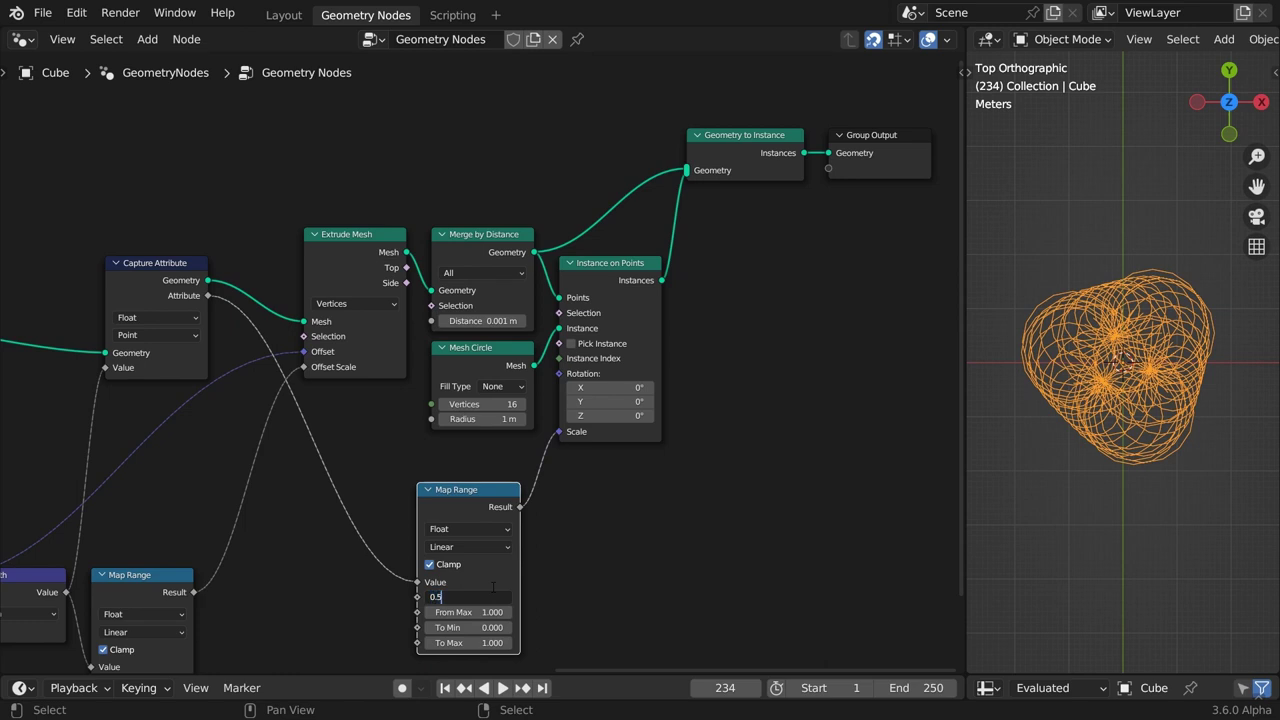
{"action": "key", "text": "Tab"}
{"action": "type", "text": "0"}
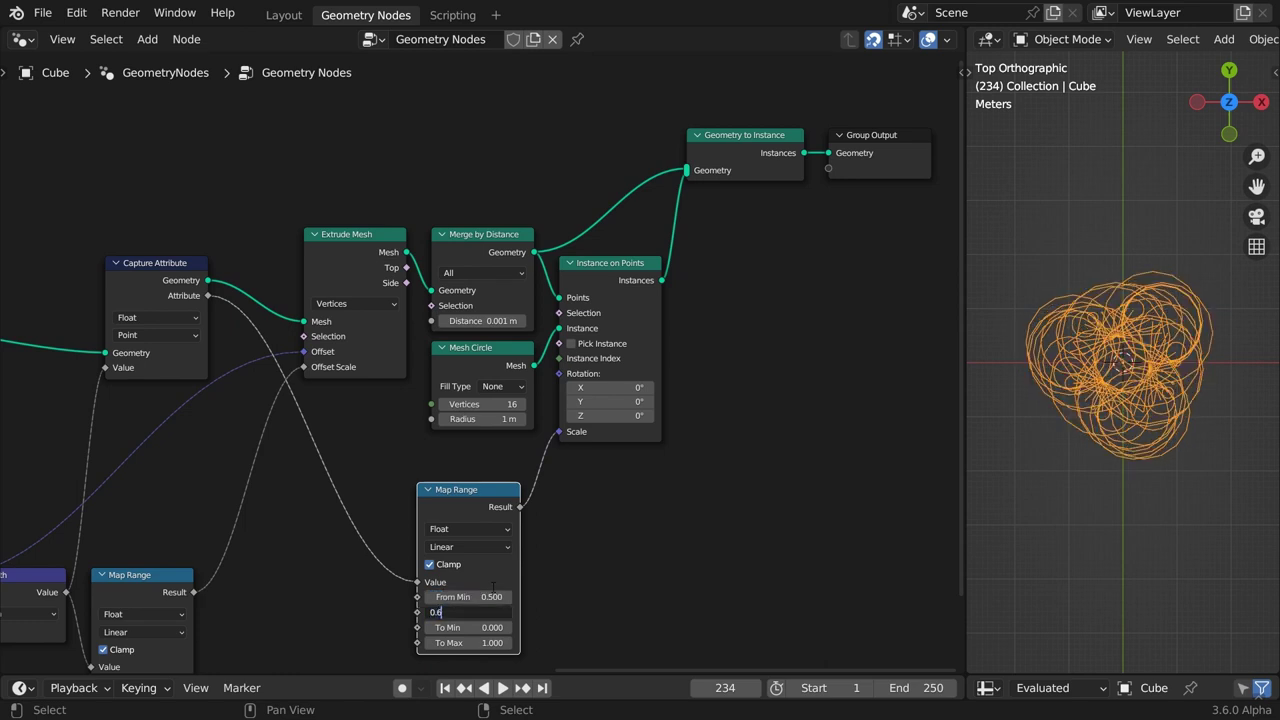
{"action": "key", "text": "Tab"}
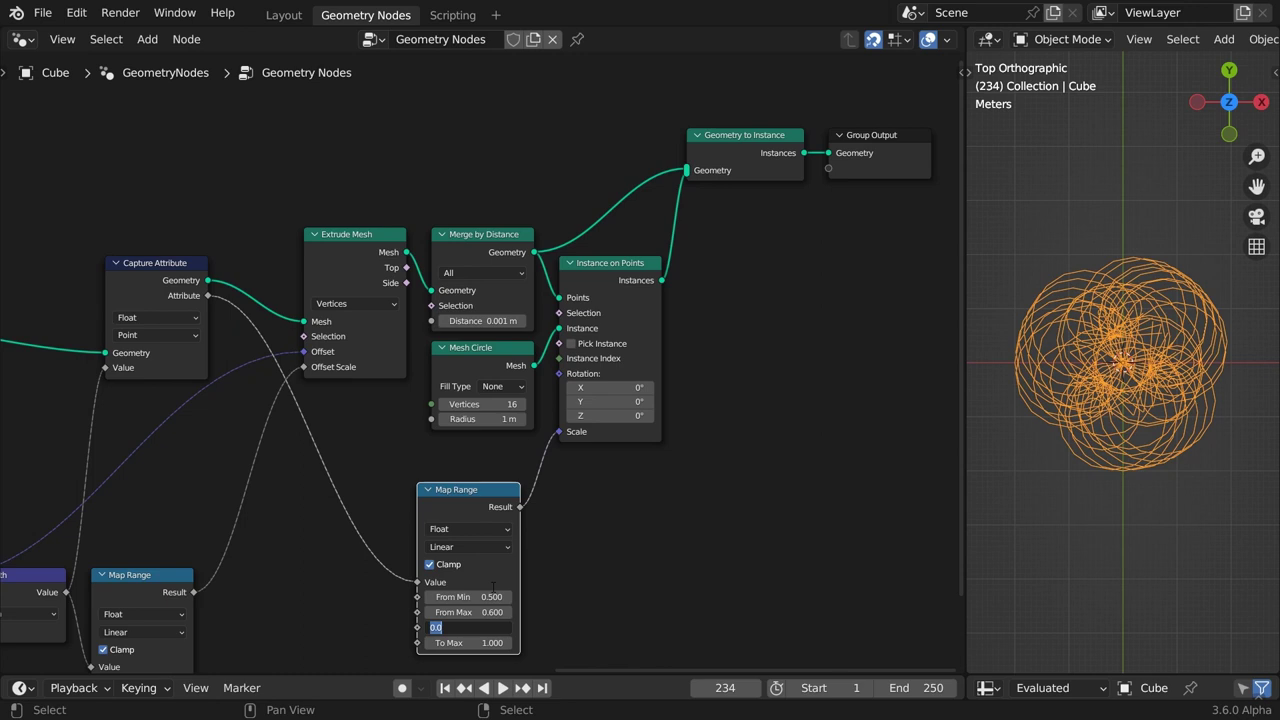
{"action": "type", "text": "0.05"}
{"action": "key", "text": "Tab"}
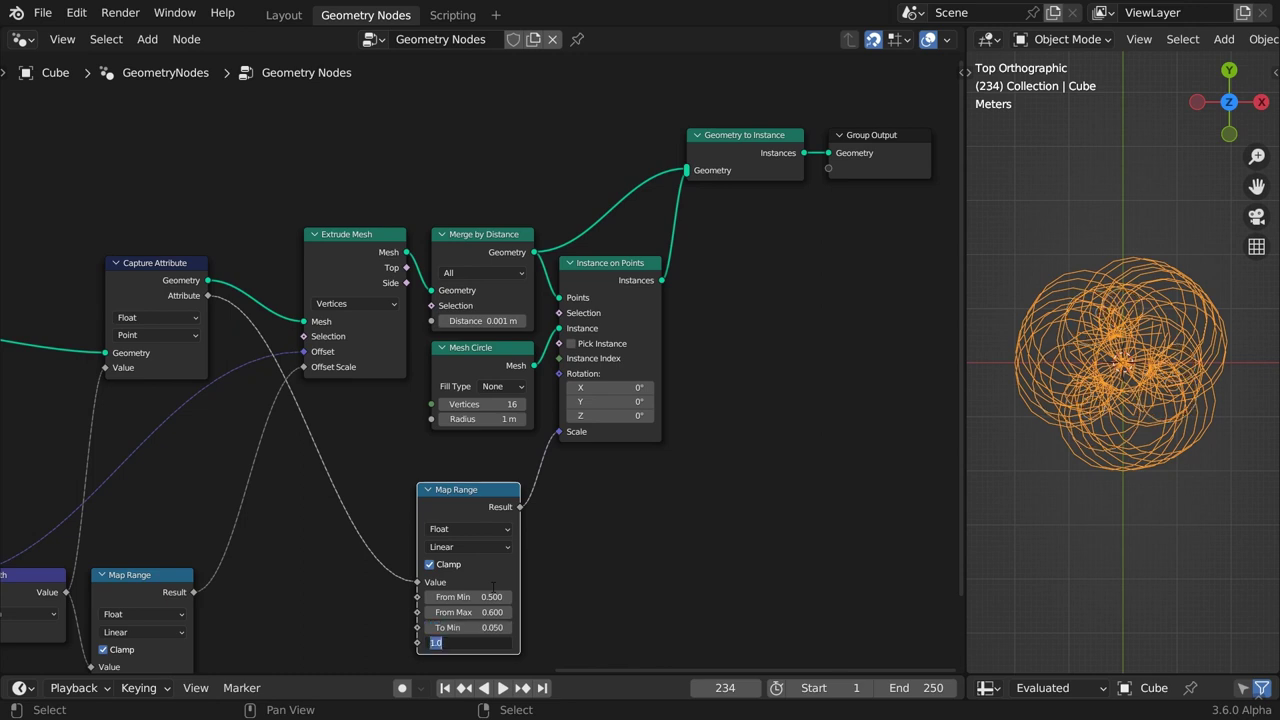
{"action": "type", "text": "0"}
{"action": "key", "text": "Return"}
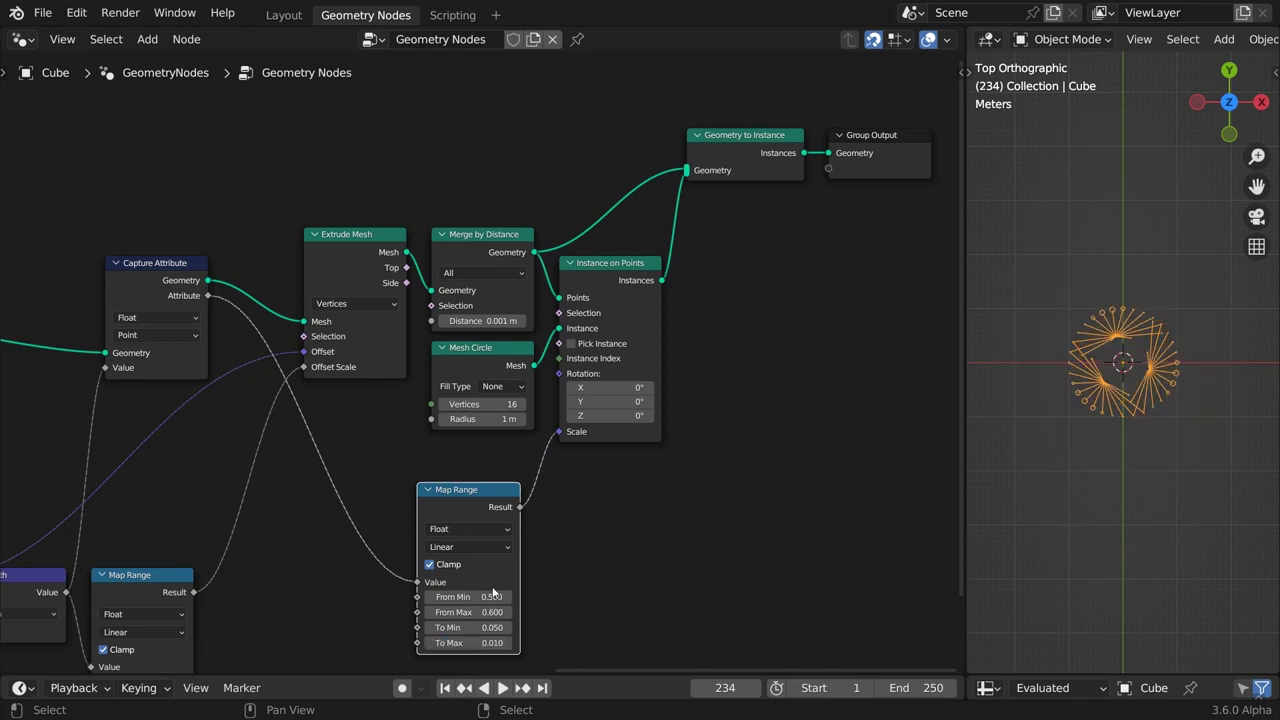
{"action": "scroll", "coordinate": [1115, 401], "scroll_direction": "up", "scroll_amount": 4}
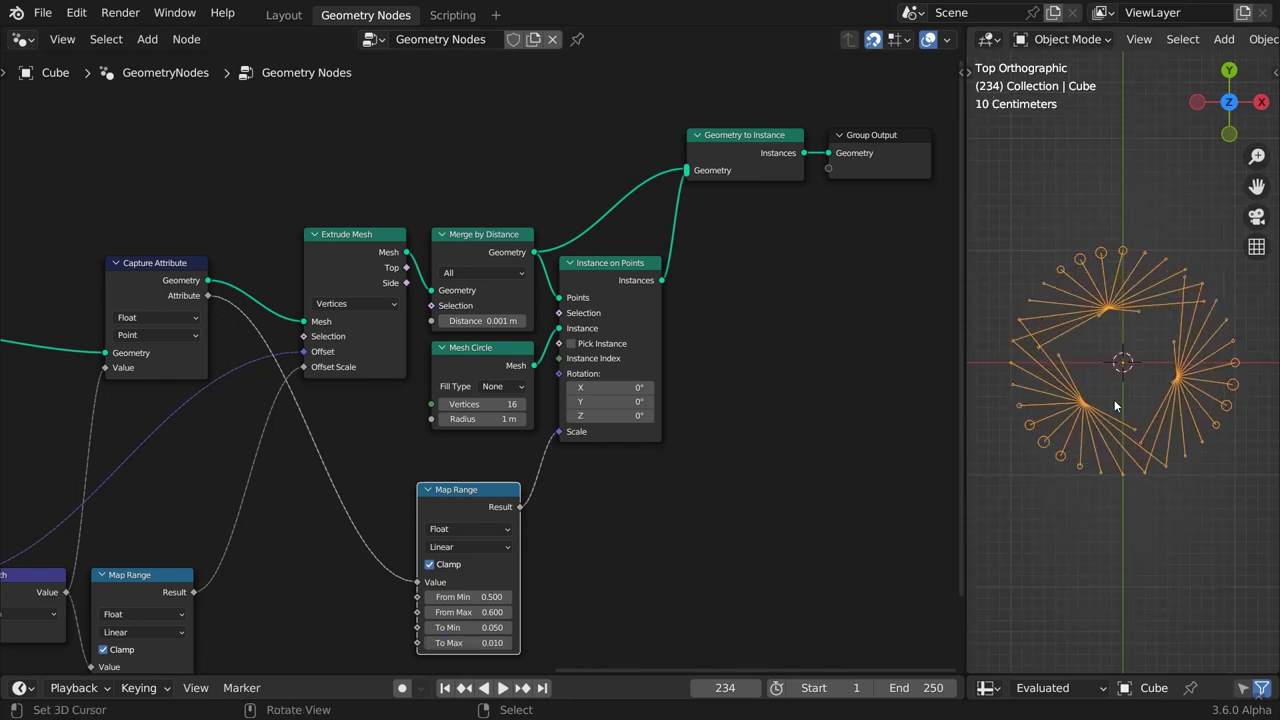
- Play the circlet-tipped line animation, then stop it back at frame 1
{"action": "key", "text": "space"}
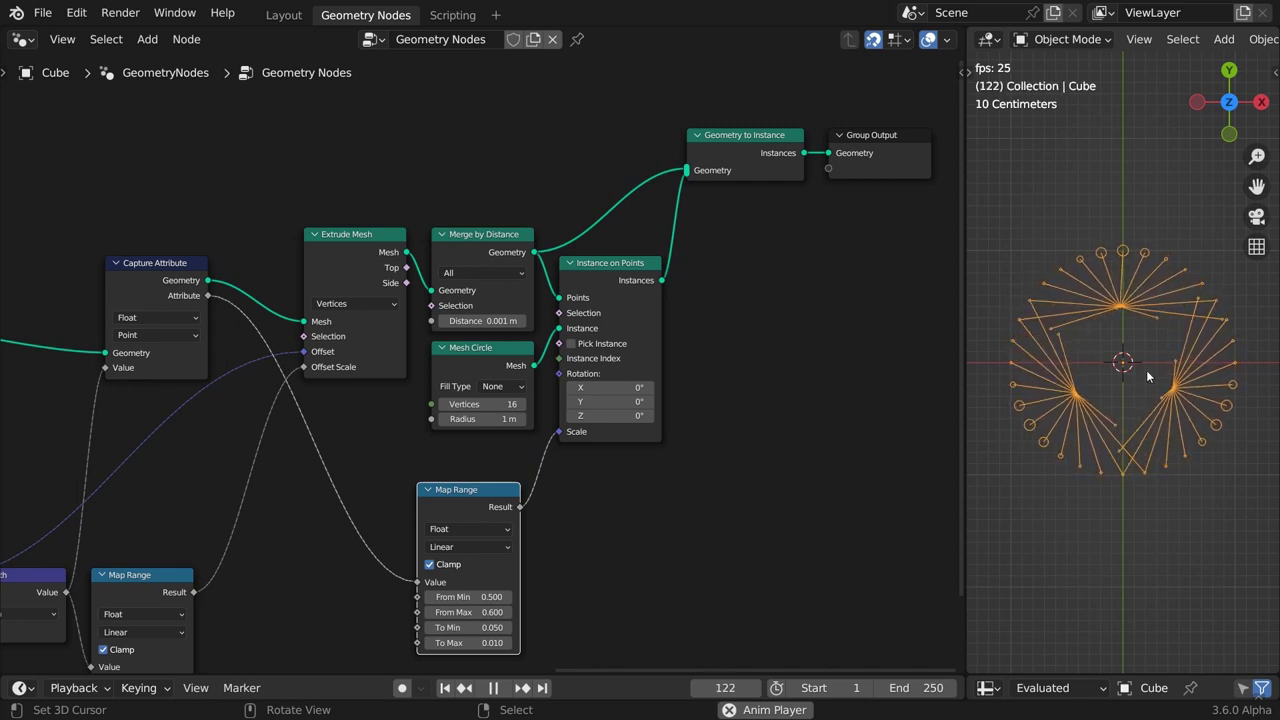
{"action": "key", "text": "Escape"}
{"action": "middle_click_drag", "start_coordinate": [38, 275], "coordinate": [112, 302]}
{"action": "left_click_drag", "start_coordinate": [216, 376], "coordinate": [443, 101]}
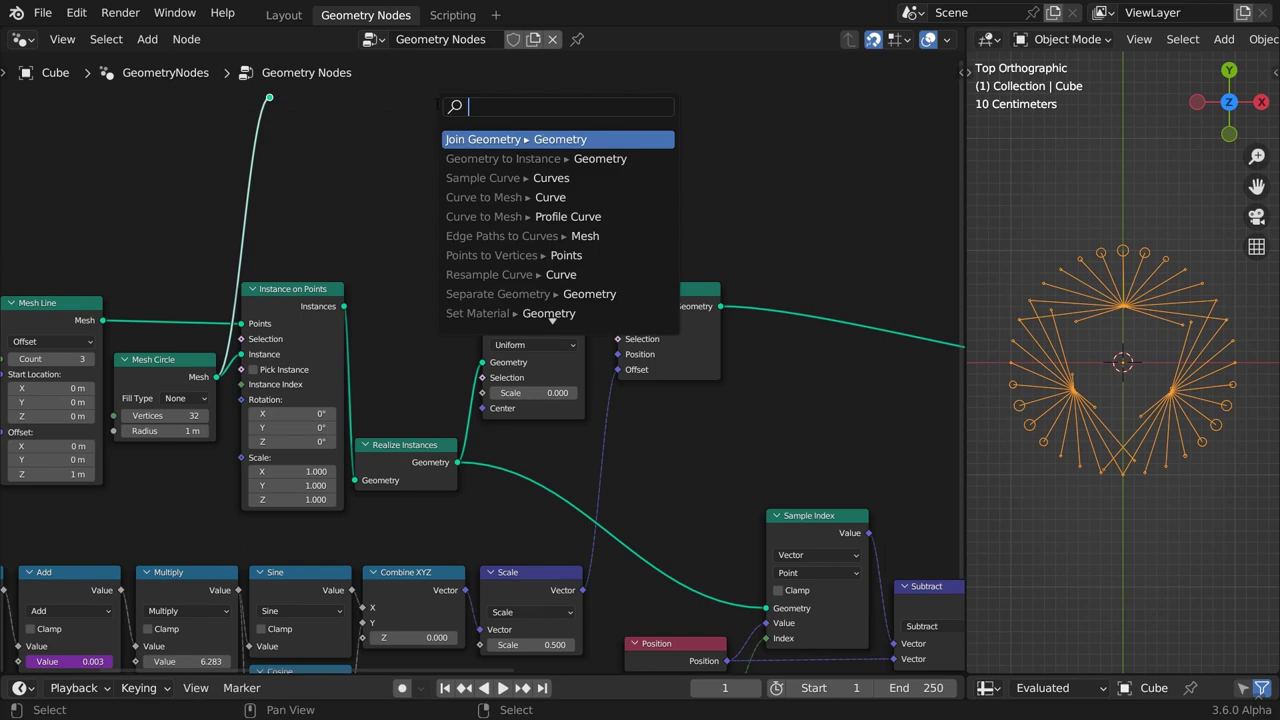
- Add a reroute on the 32-point ring link feeding a new Instance on Points
{"action": "type", "text": "r"}
{"action": "key", "text": "Return"}
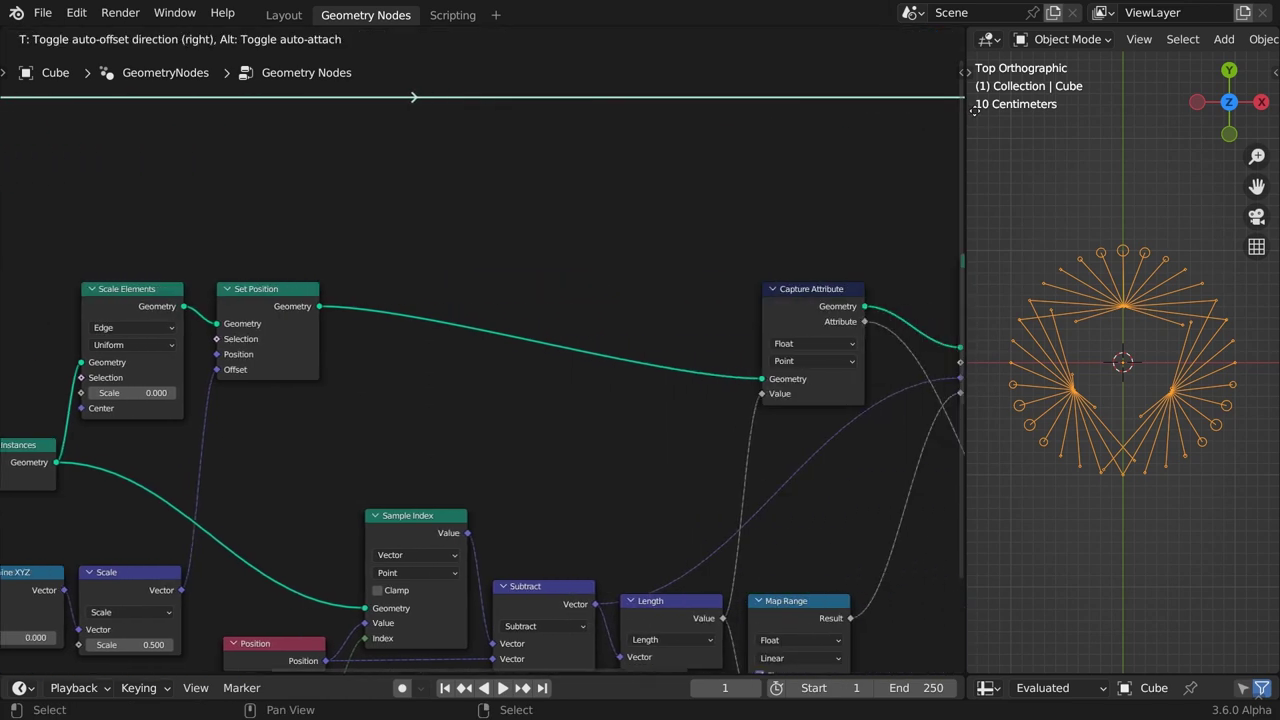
{"action": "left_click", "coordinate": [449, 99]}
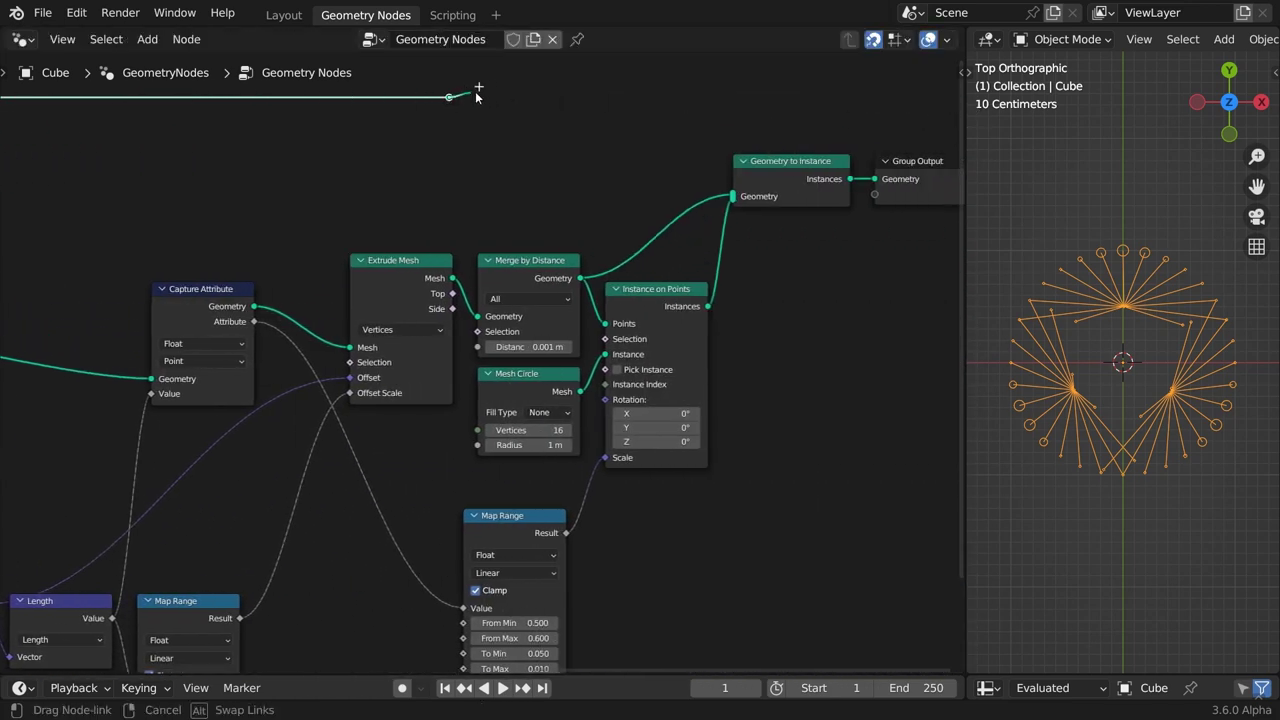
{"action": "left_click_drag", "start_coordinate": [449, 97], "coordinate": [488, 92]}
{"action": "type", "text": "insta"}
{"action": "key", "text": "Return"}
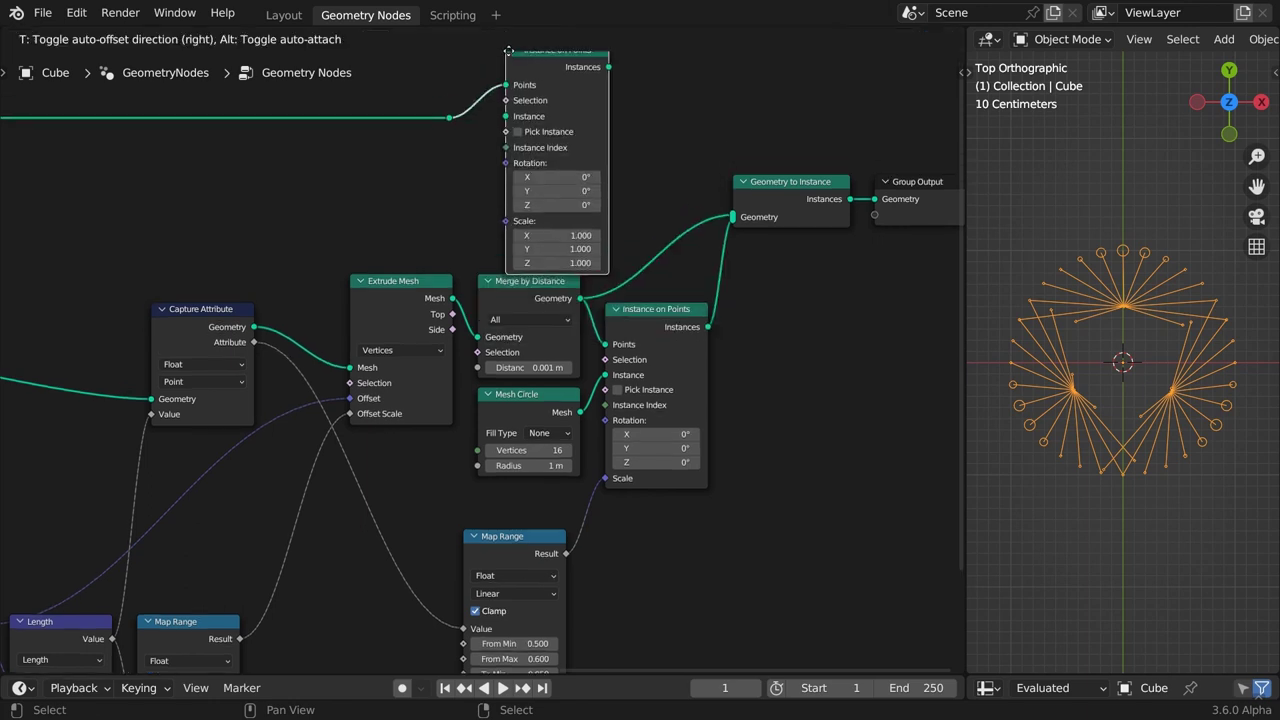
{"action": "left_click", "coordinate": [478, 167]}
- Instance a 16-vertex, 0.09 m Mesh Circle on the ring and feed it into Geometry to Instance
{"action": "left_click_drag", "start_coordinate": [477, 219], "coordinate": [440, 275]}
{"action": "type", "text": "circle"}
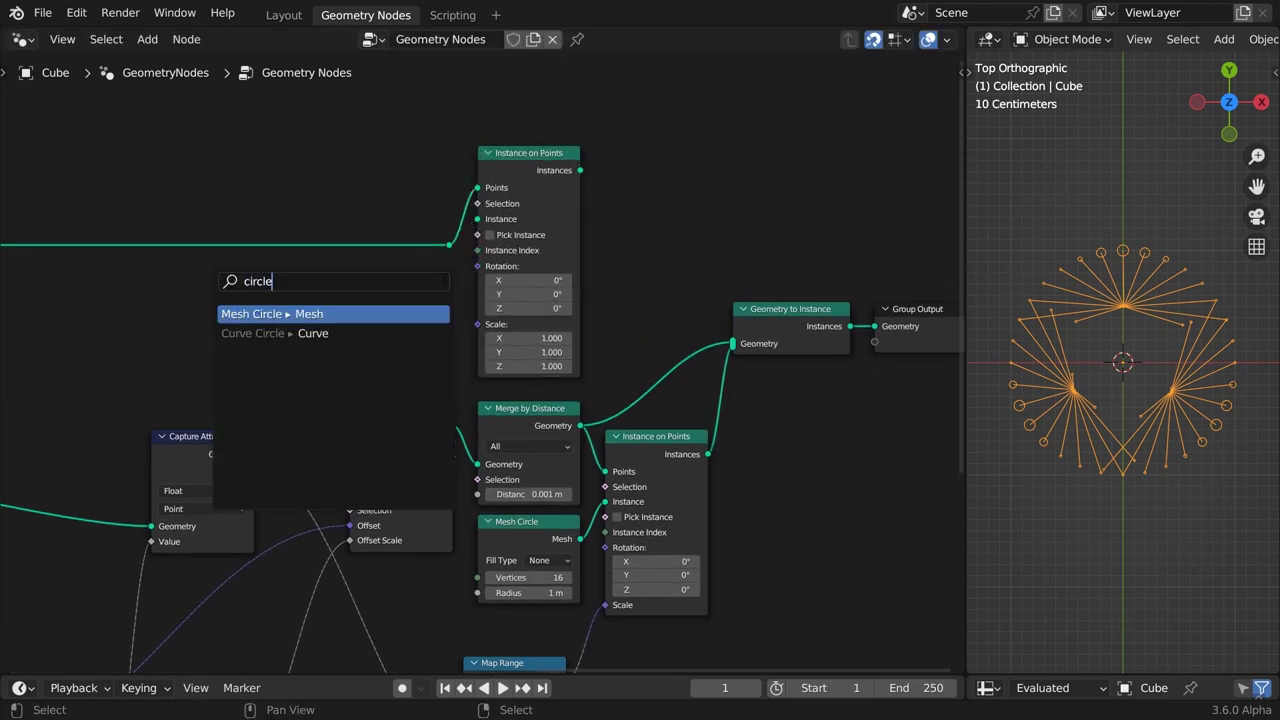
{"action": "key", "text": "Return"}
{"action": "double_click", "coordinate": [417, 336]}
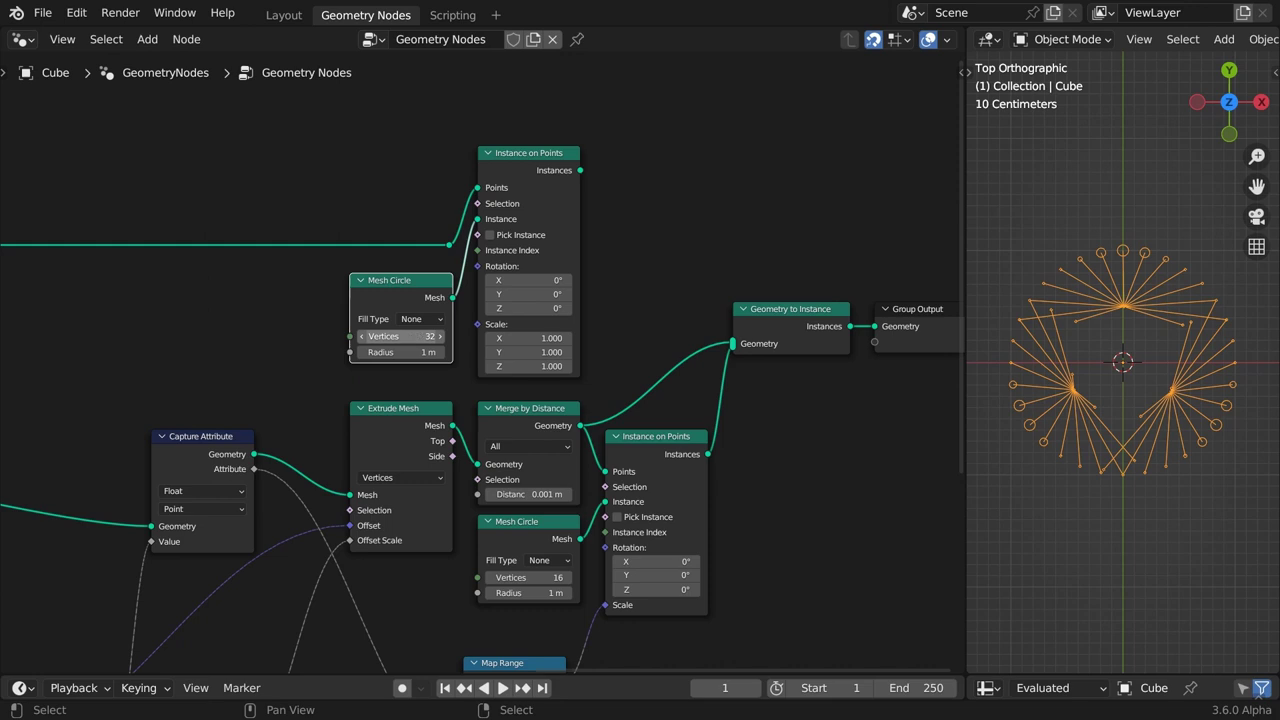
{"action": "type", "text": "16"}
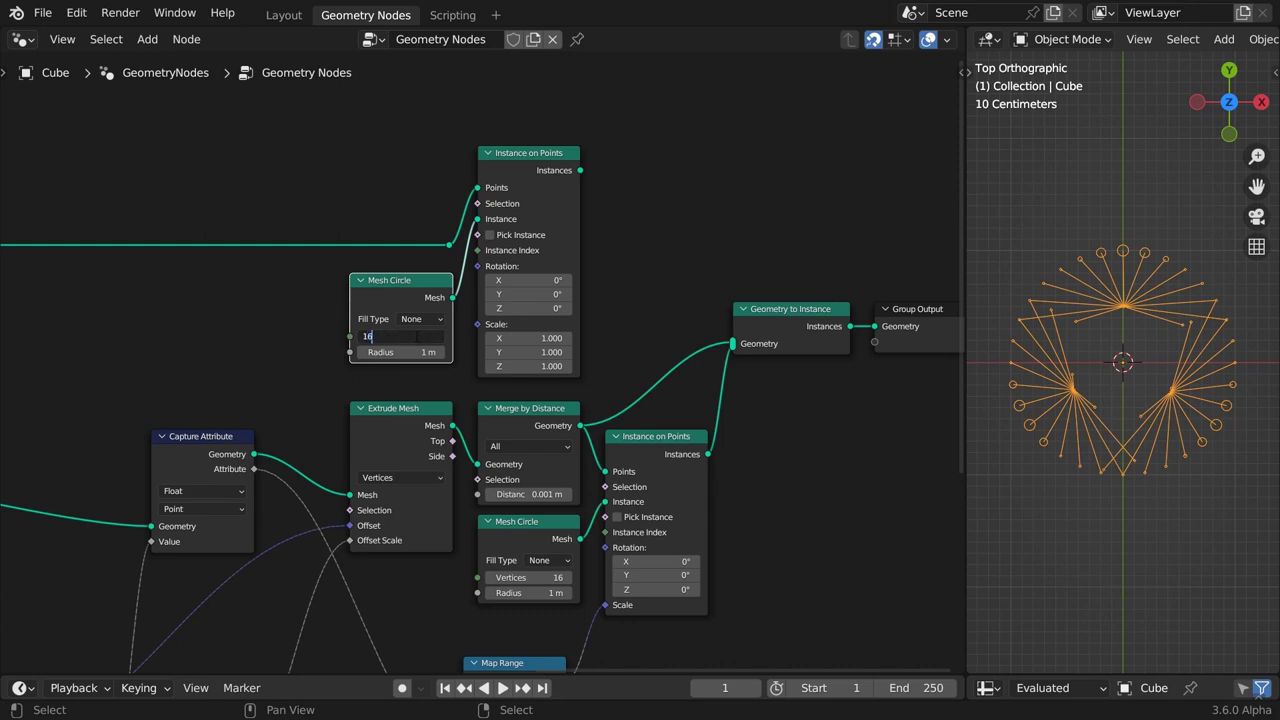
{"action": "key", "text": "Tab"}
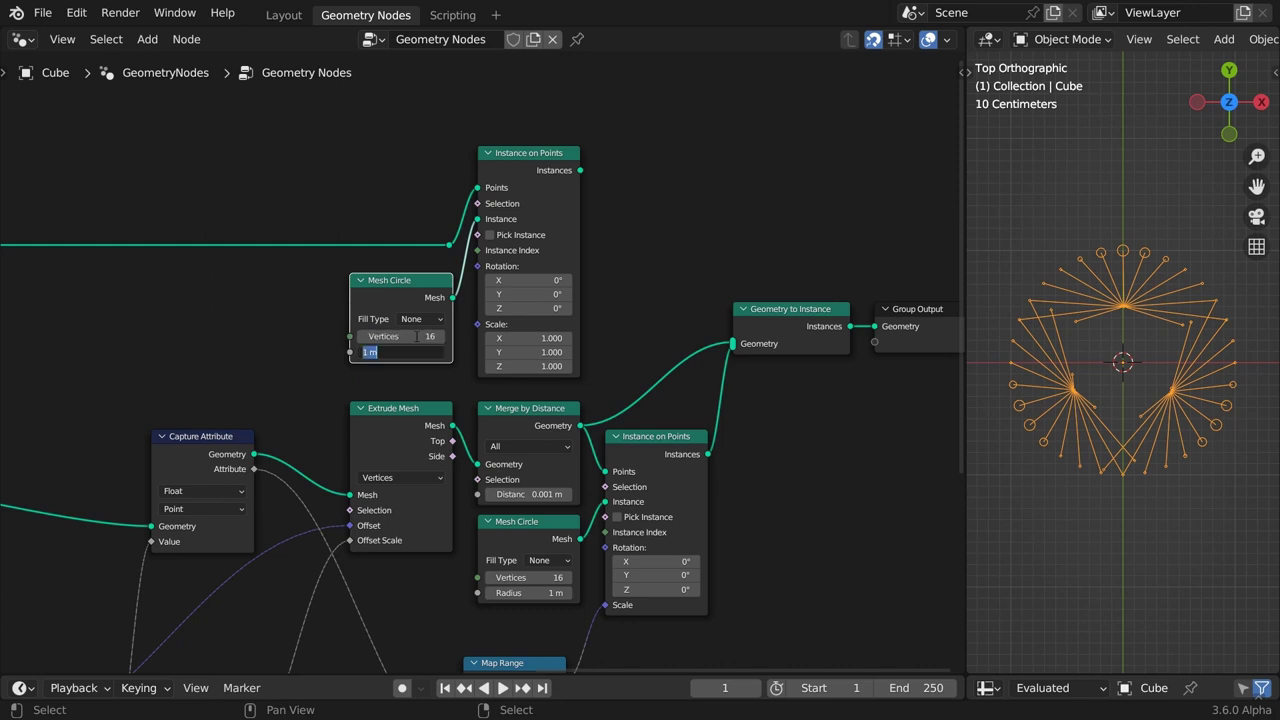
{"action": "type", "text": "0.09"}
{"action": "key", "text": "Return"}
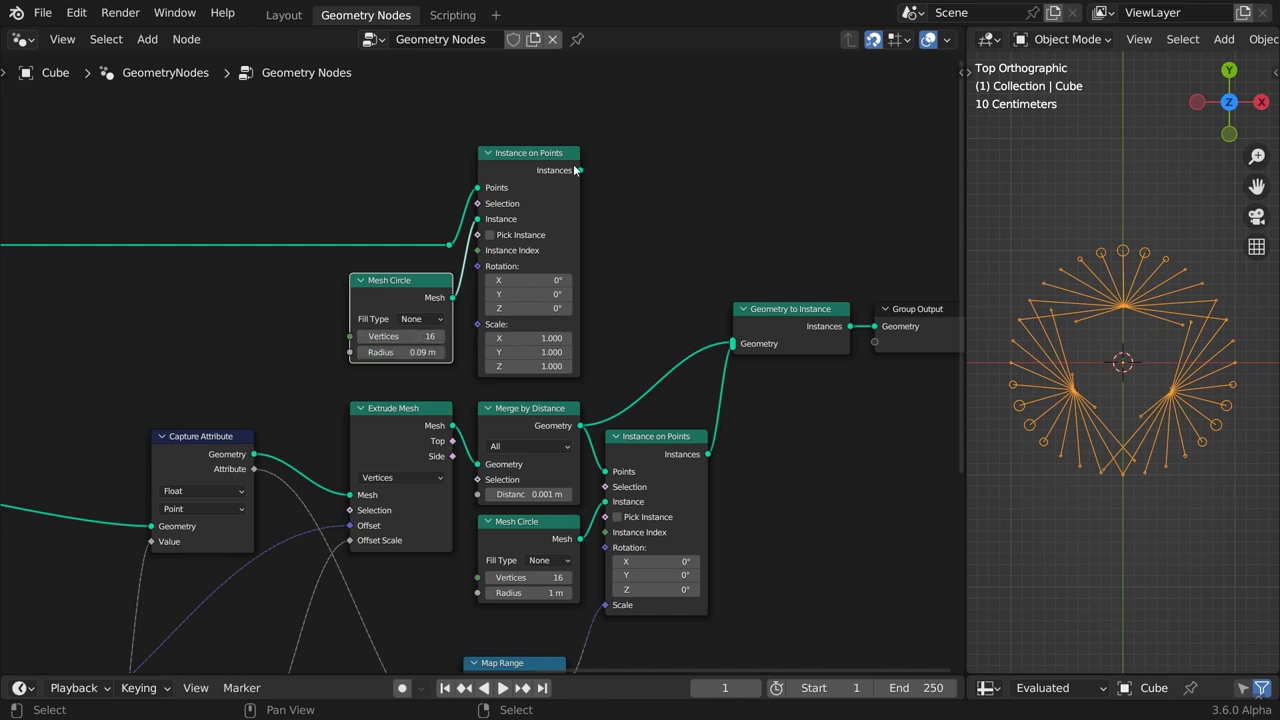
{"action": "left_click_drag", "start_coordinate": [580, 170], "coordinate": [732, 345]}
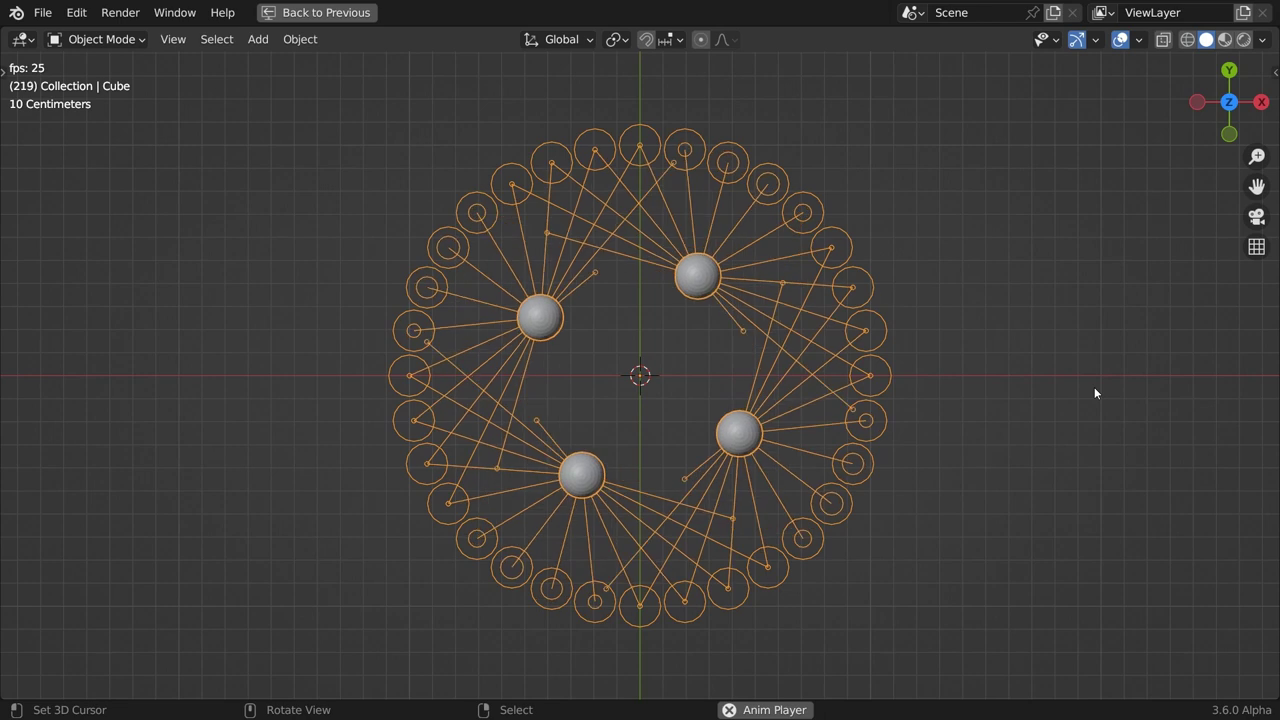
- Maximize the 3D viewport and zoom in on the orbiting spheres and circlets
{"action": "key", "text": "ctrl"}
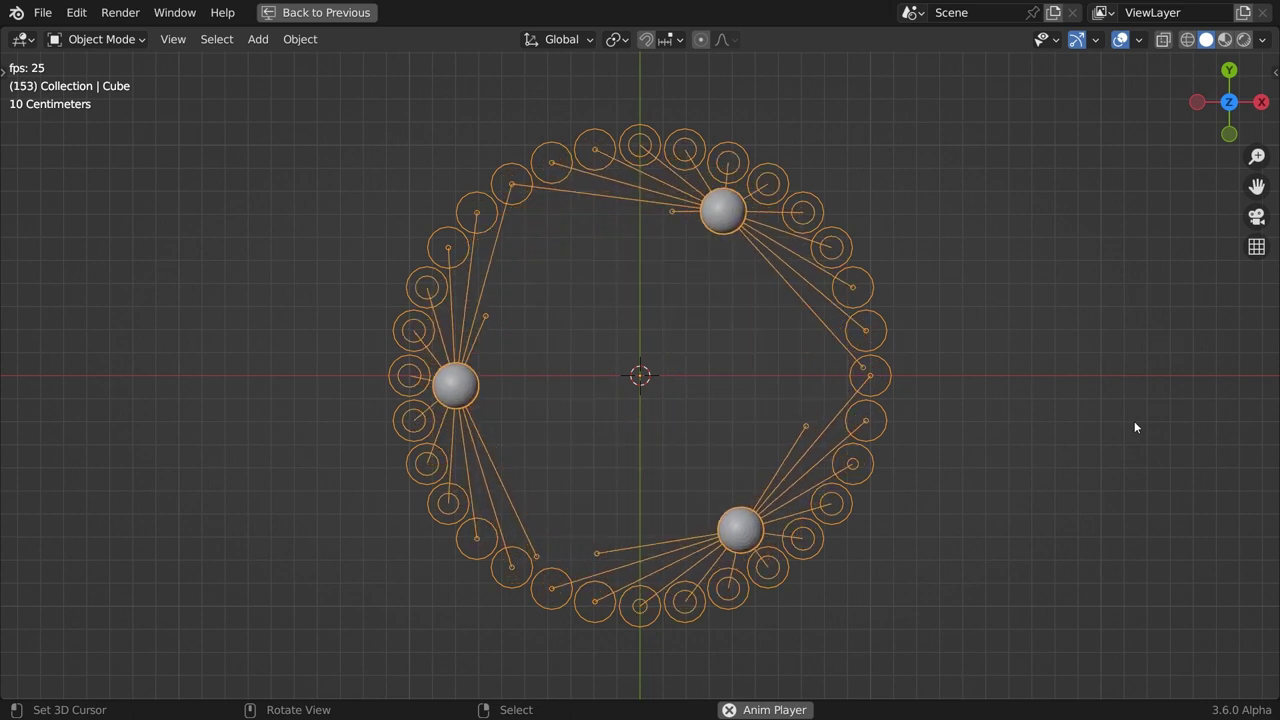
{"action": "middle_click_drag", "start_coordinate": [1135, 427], "coordinate": [1049, 328], "text": "ctrl"}
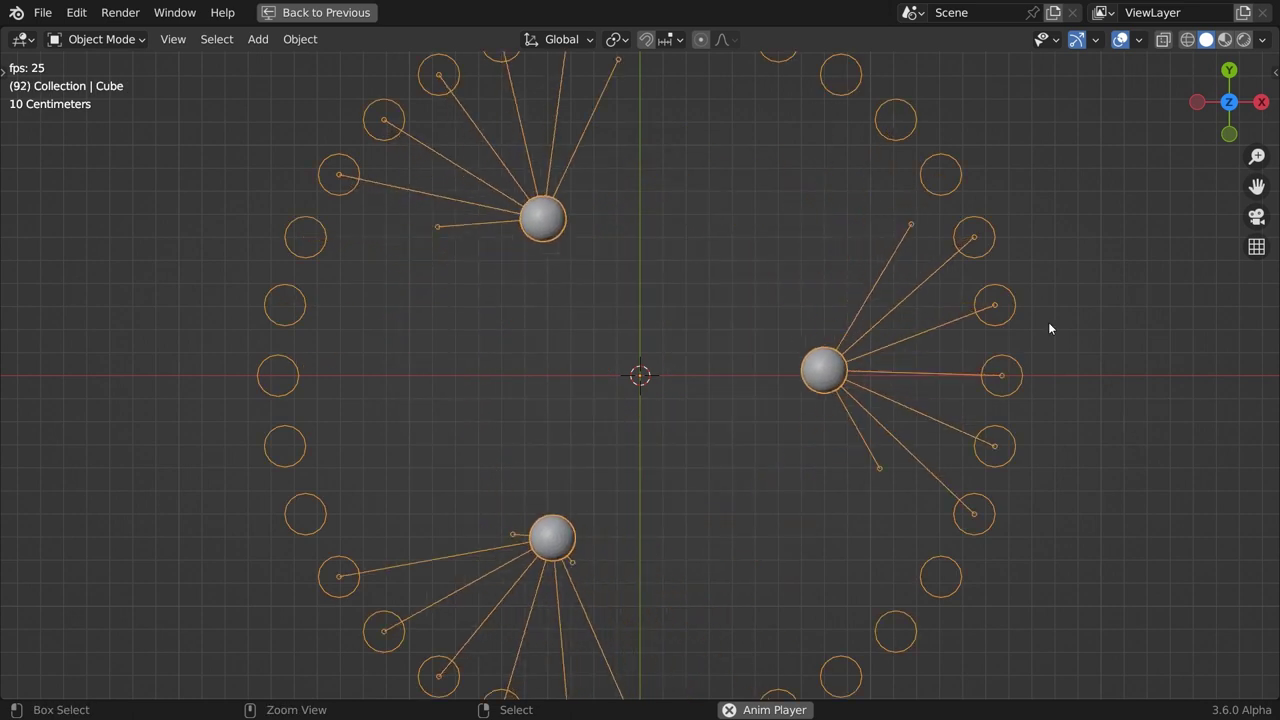